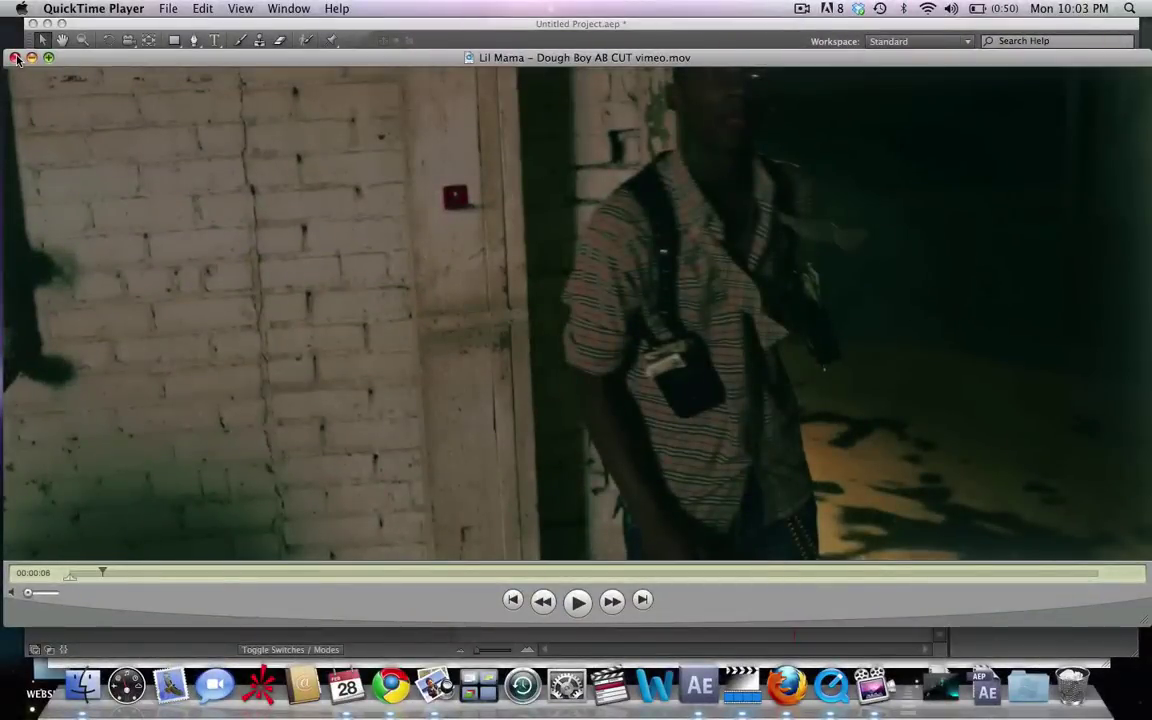
# - Close the reference movie in QuickTime Player, switch to After Effects and move the current time to 0:00:26:12
pyautogui.click(14, 57)
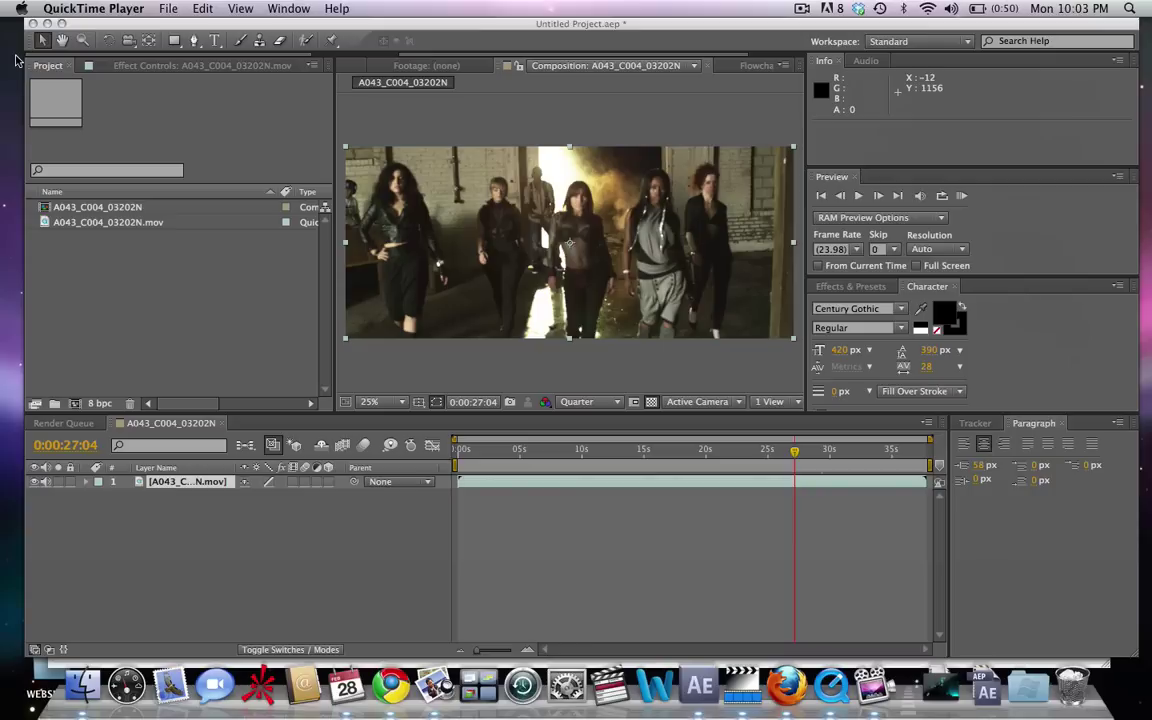
pyautogui.click(791, 455)
pyautogui.moveTo(787, 455)
pyautogui.mouseDown()
pyautogui.moveTo(766, 456)
pyautogui.moveTo(787, 456)
pyautogui.mouseUp()
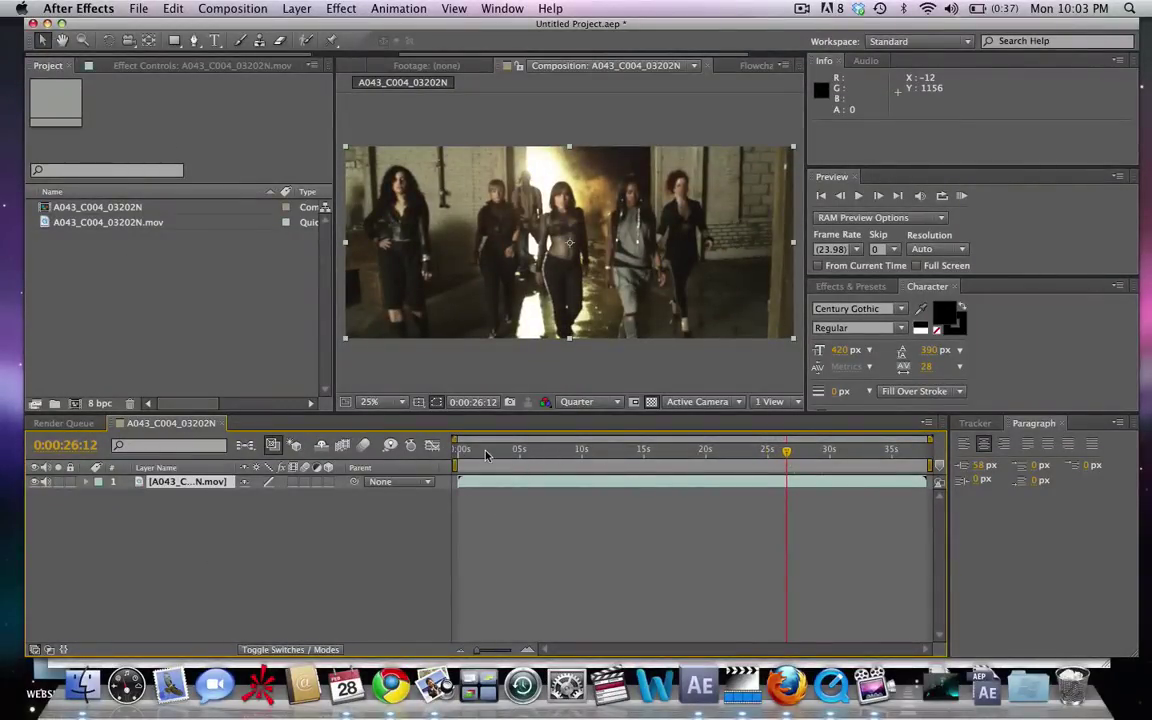
# - Set the work area from 0:00:26:08 to 0:00:35:17 and run a RAM preview of it
pyautogui.moveTo(457, 465); pyautogui.dragTo(767, 463)
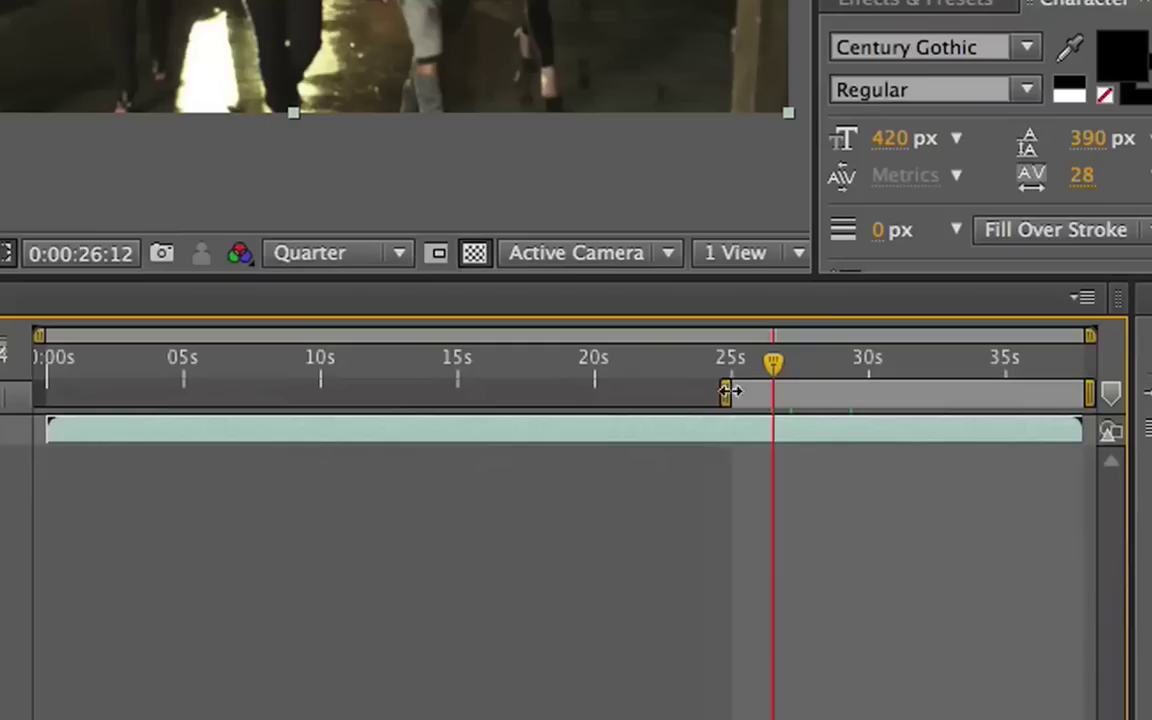
pyautogui.moveTo(731, 390); pyautogui.dragTo(762, 390)
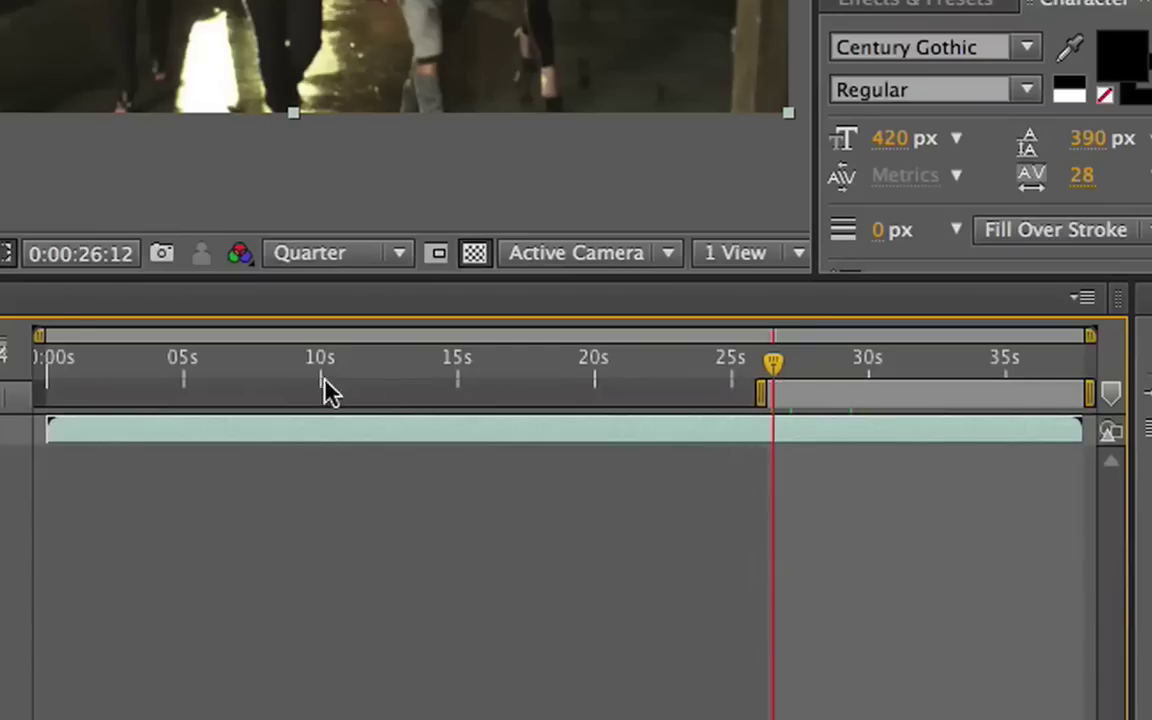
pyautogui.moveTo(40, 337); pyautogui.dragTo(665, 339)
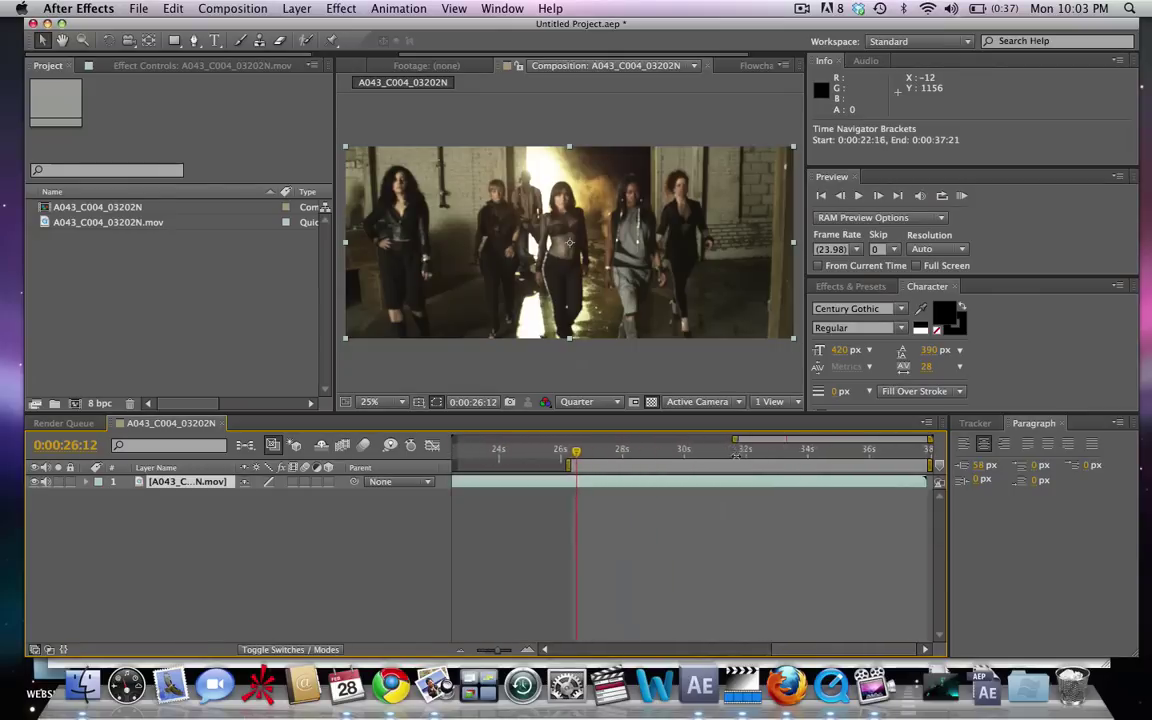
pyautogui.moveTo(736, 455); pyautogui.dragTo(761, 459)
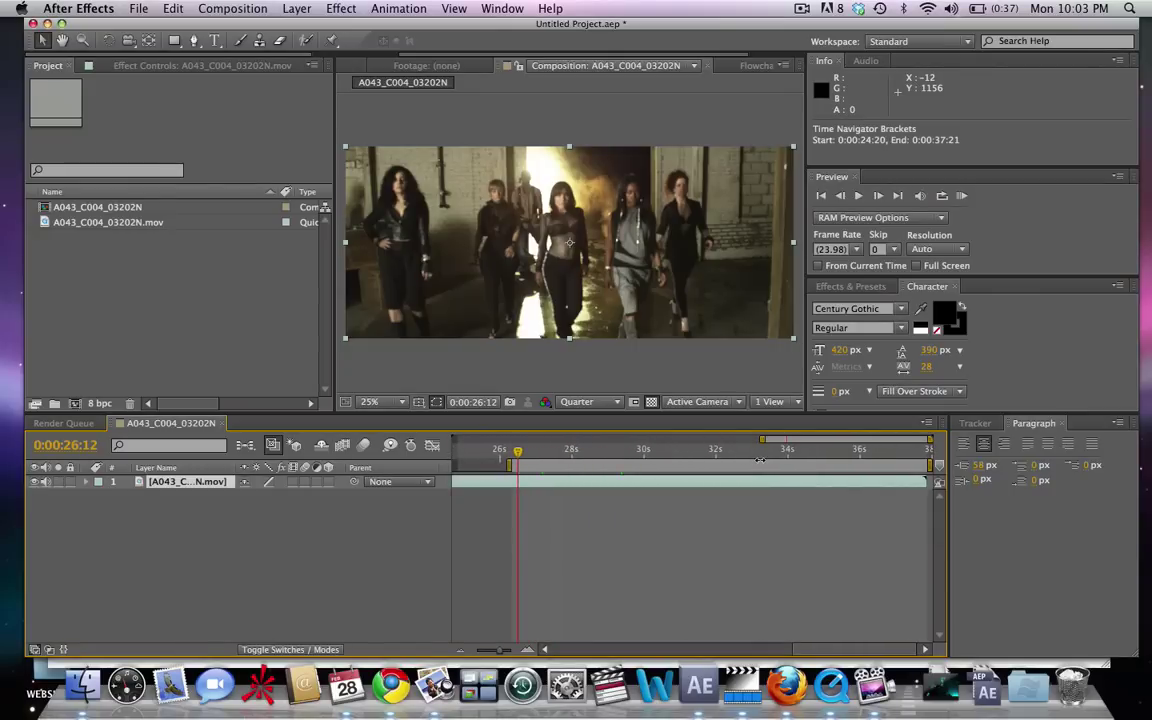
pyautogui.moveTo(929, 465); pyautogui.dragTo(856, 443)
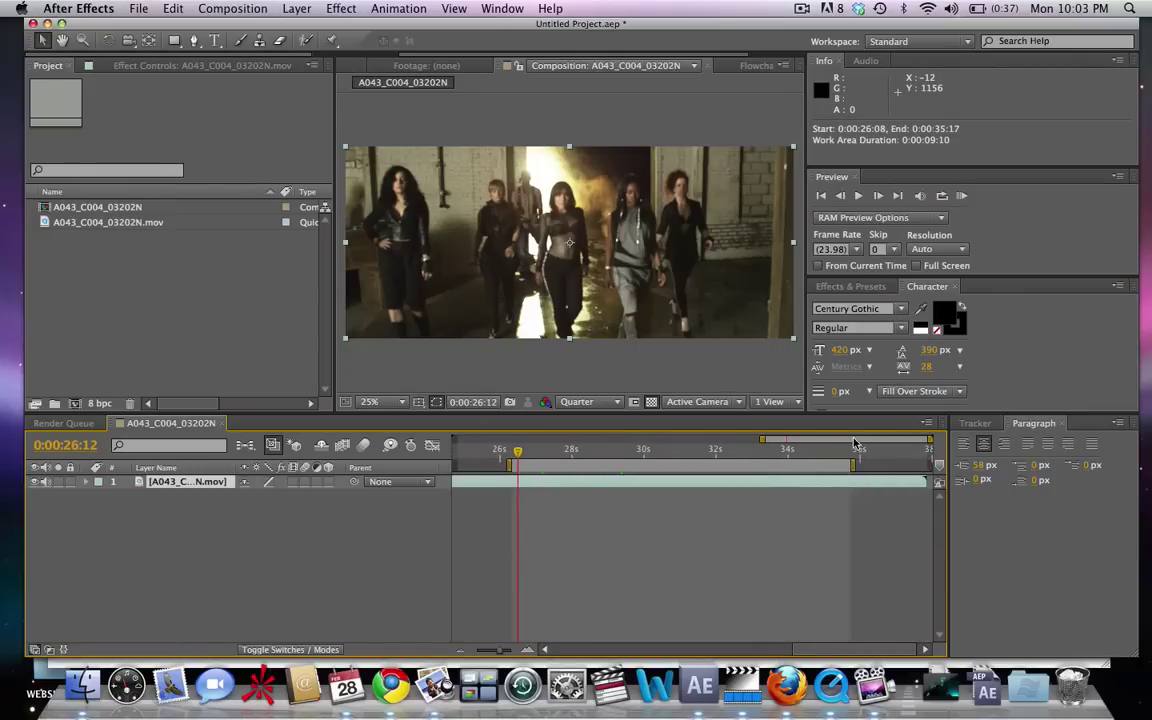
pyautogui.click(962, 197)
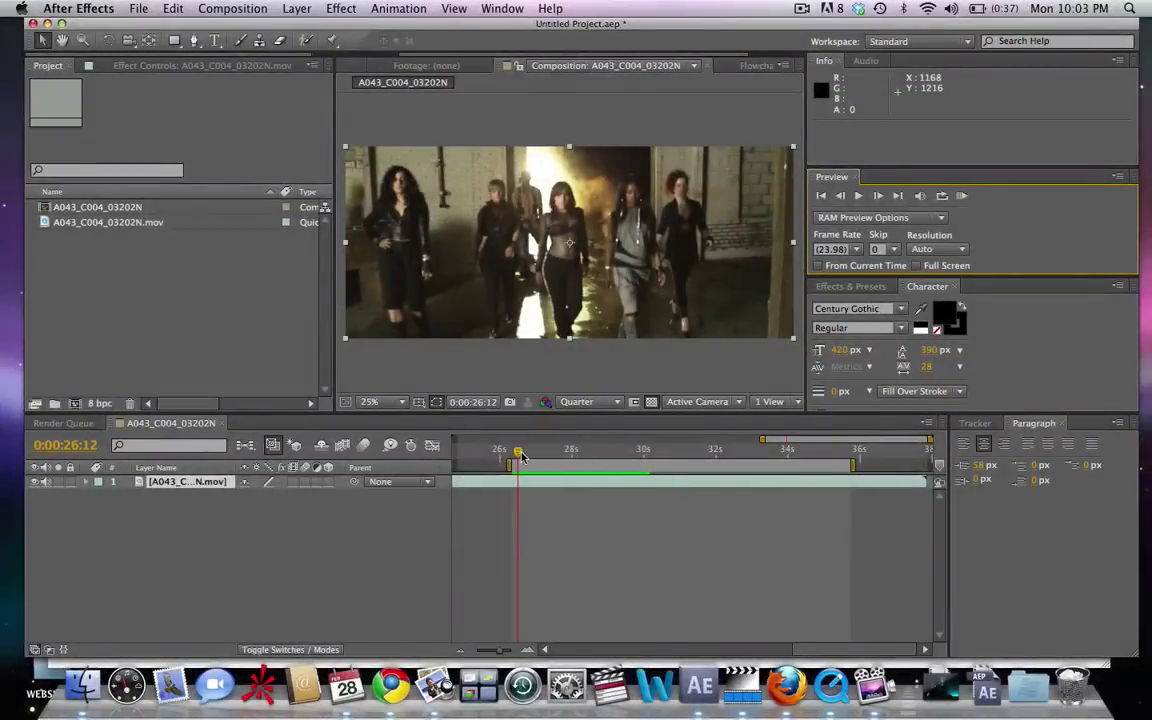
# - Freeze the footage layer at 0:00:27:10 with Freeze Frame and make a copy of the frozen layer
pyautogui.moveTo(521, 455); pyautogui.dragTo(553, 463)
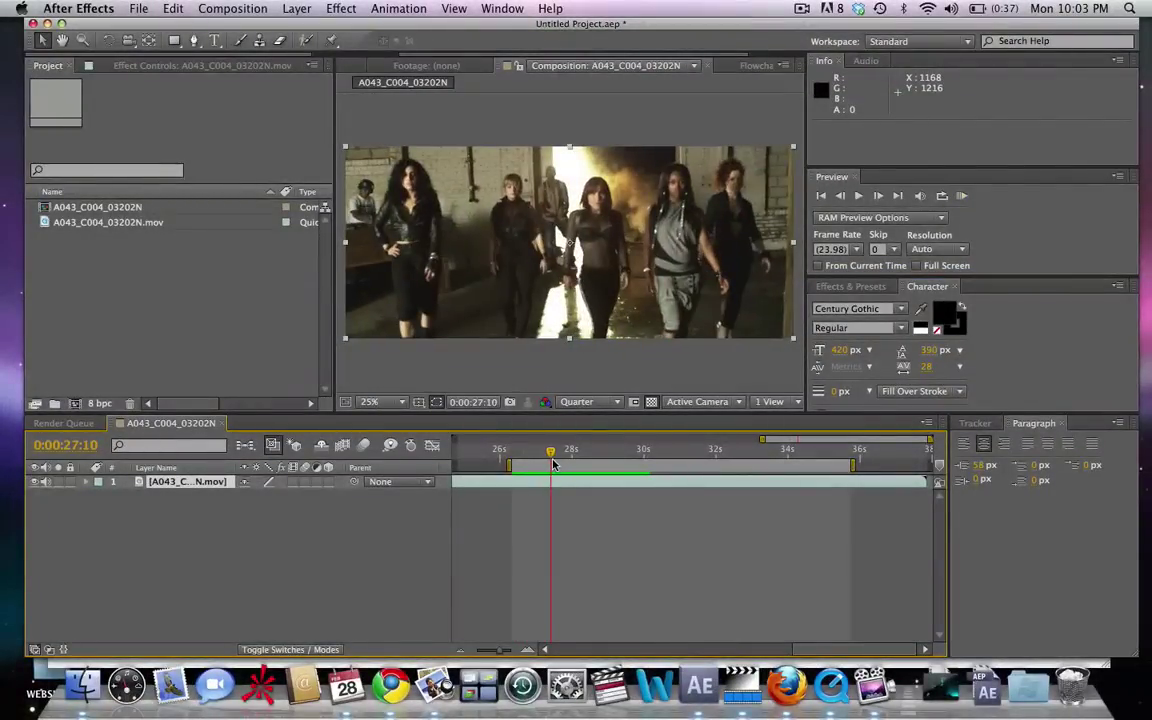
pyautogui.click(218, 548)
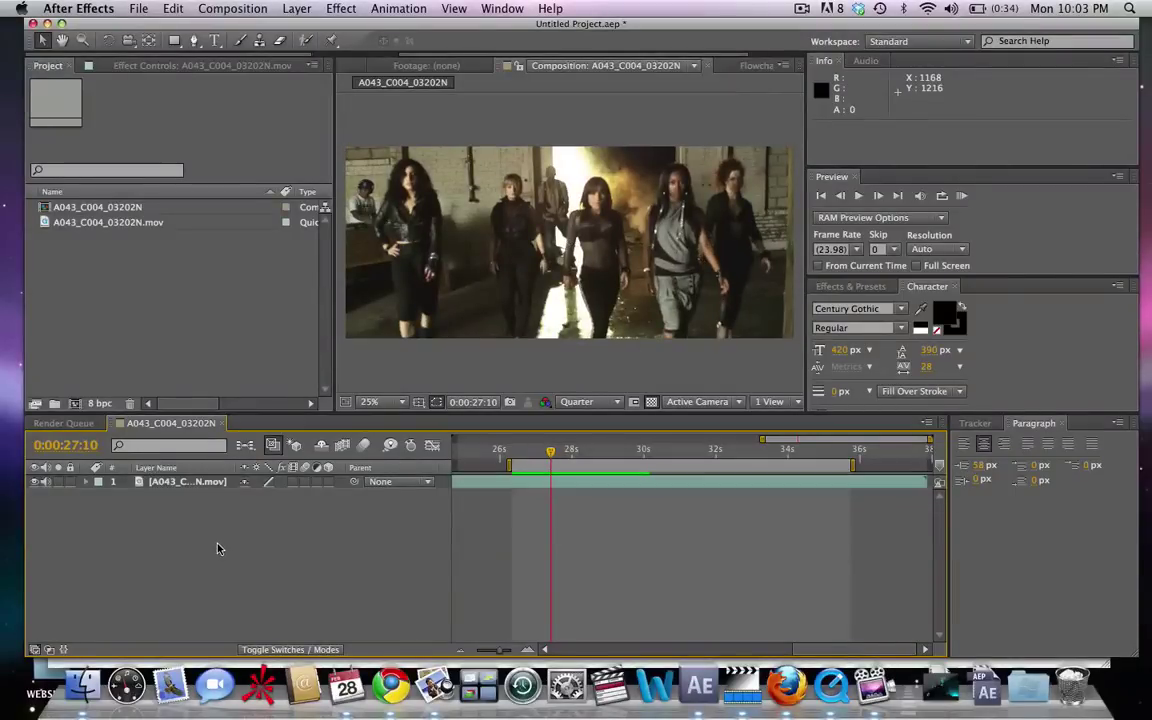
pyautogui.click(169, 484)
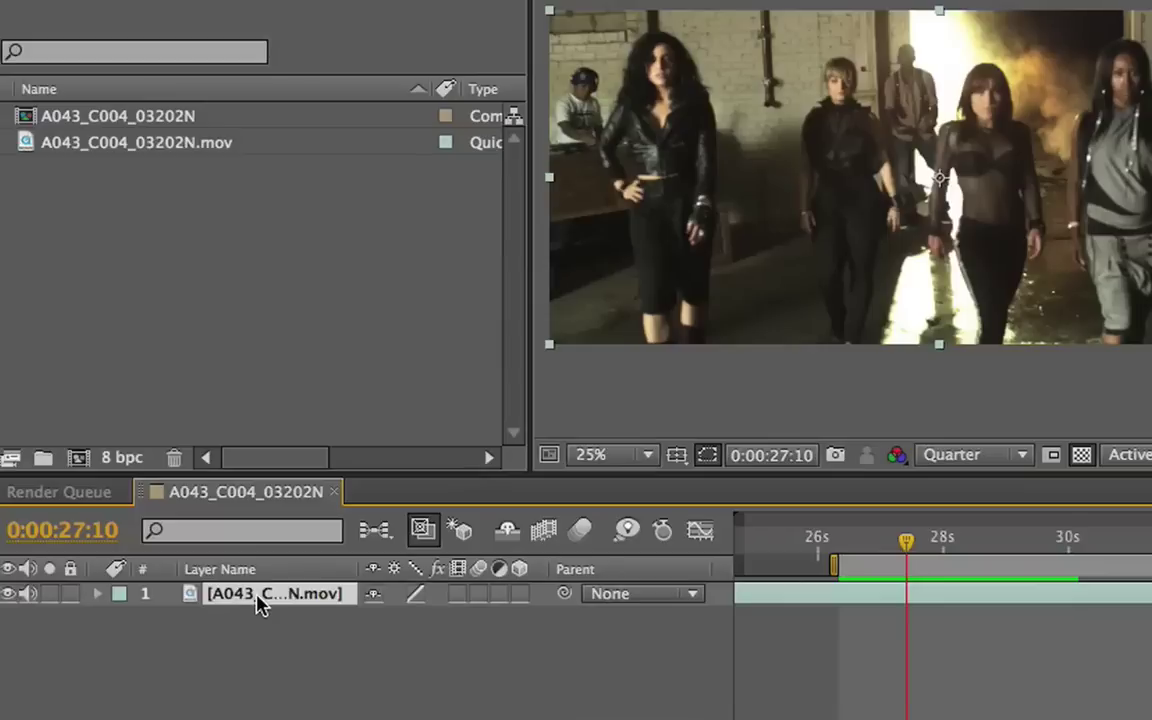
pyautogui.rightClick(258, 603)
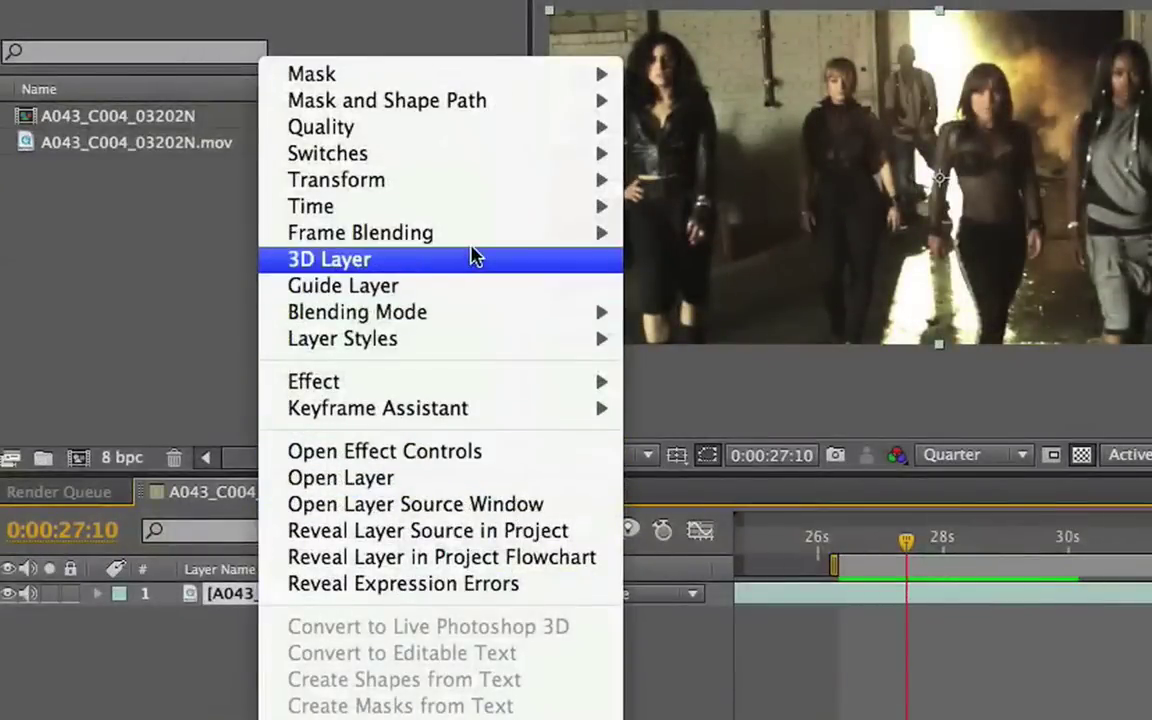
pyautogui.moveTo(478, 236)
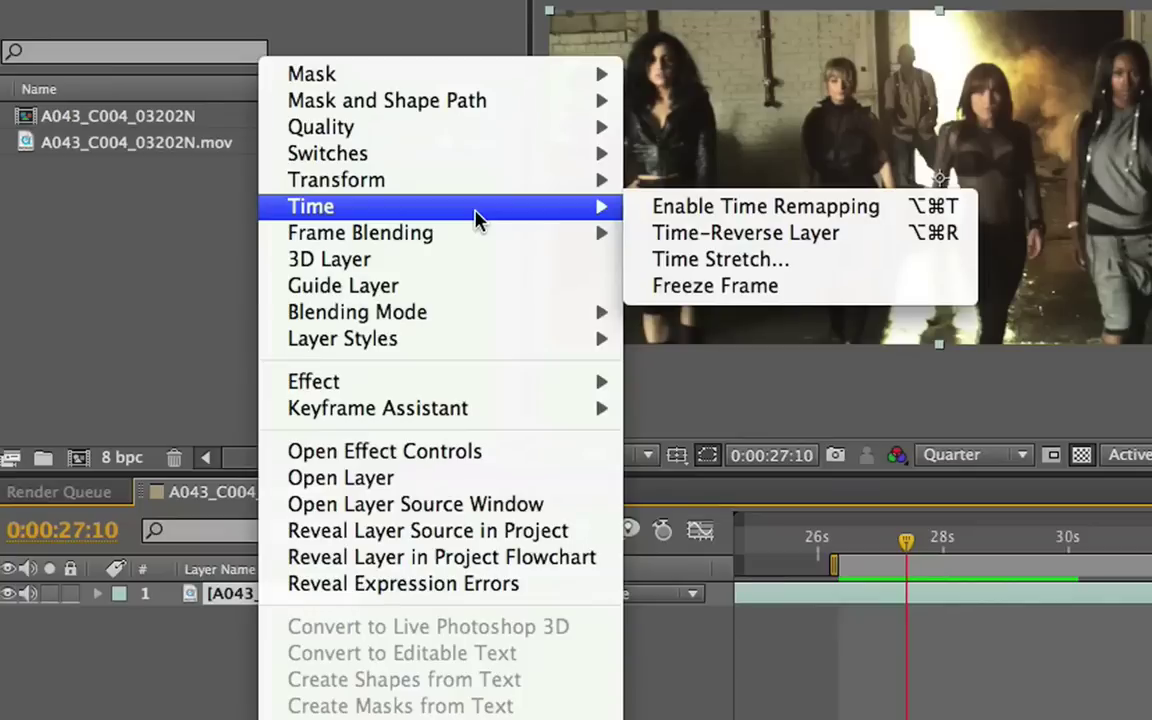
pyautogui.click(722, 288)
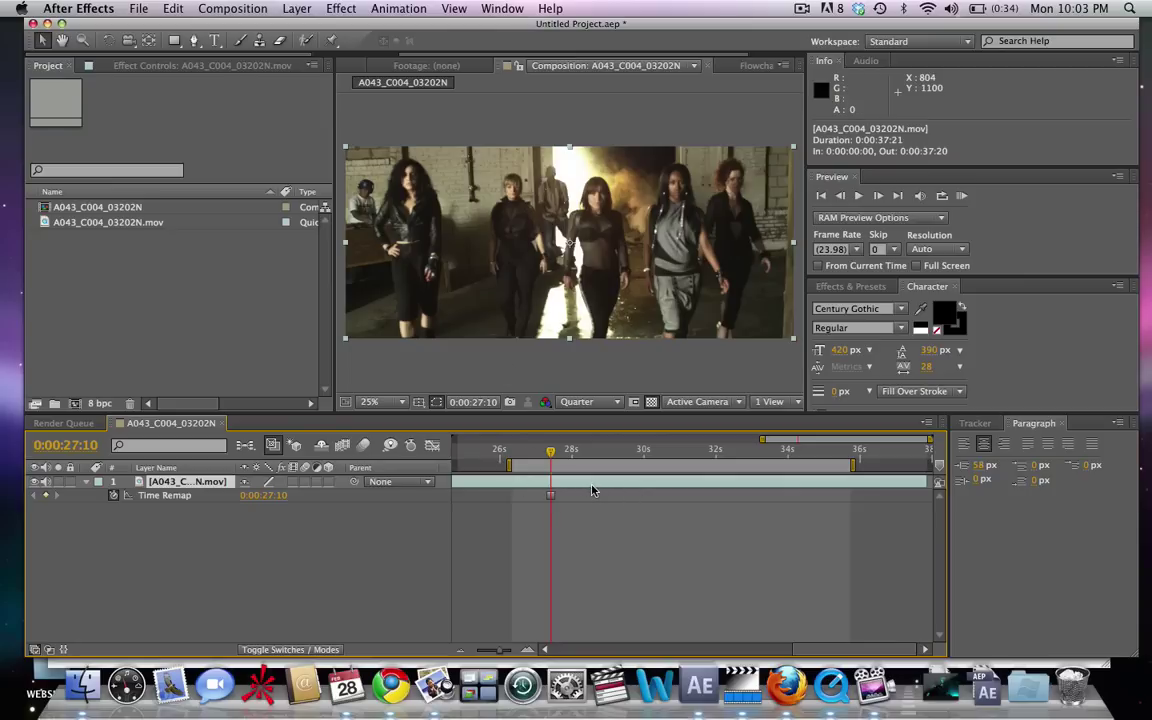
pyautogui.press('super+c')
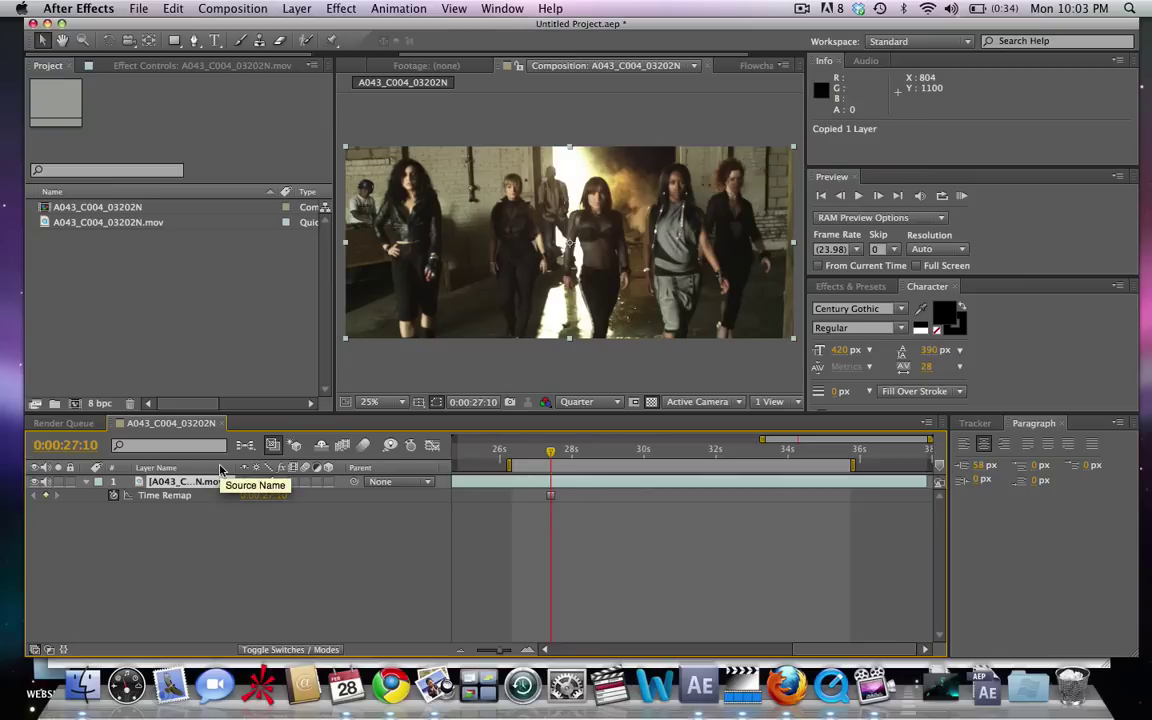
pyautogui.press('super+v')
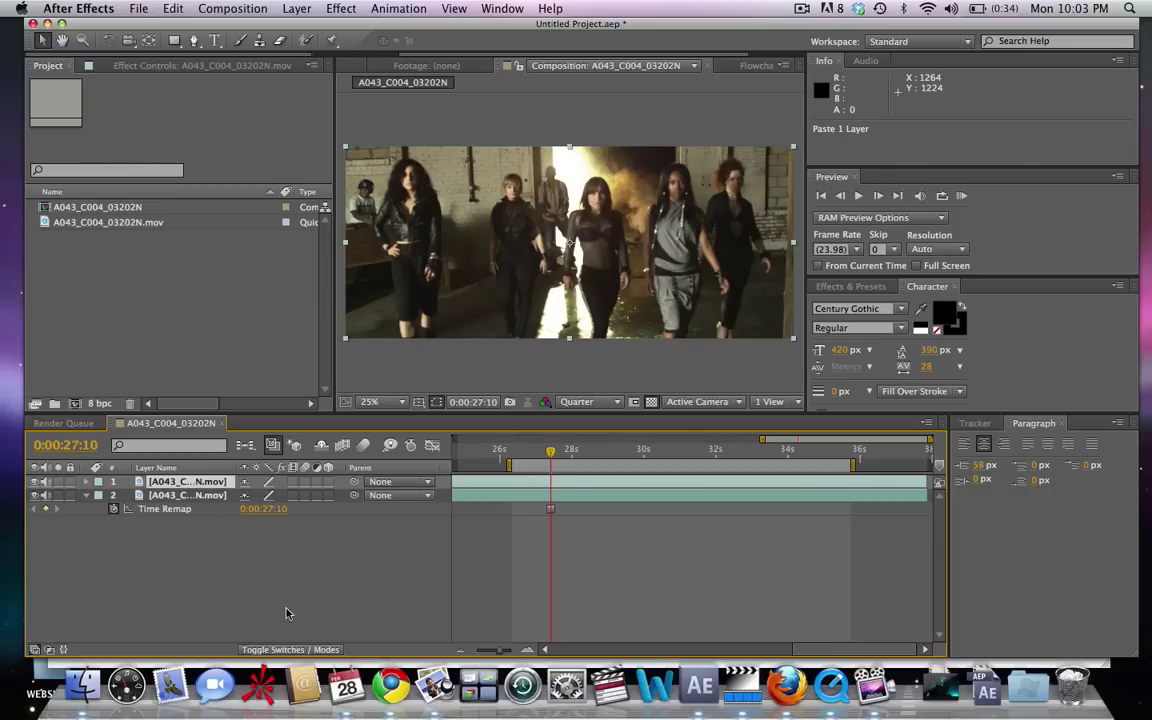
# - Add a new one-node camera named Camera 1 using the 35mm preset
pyautogui.click(296, 8)
pyautogui.moveTo(300, 28)
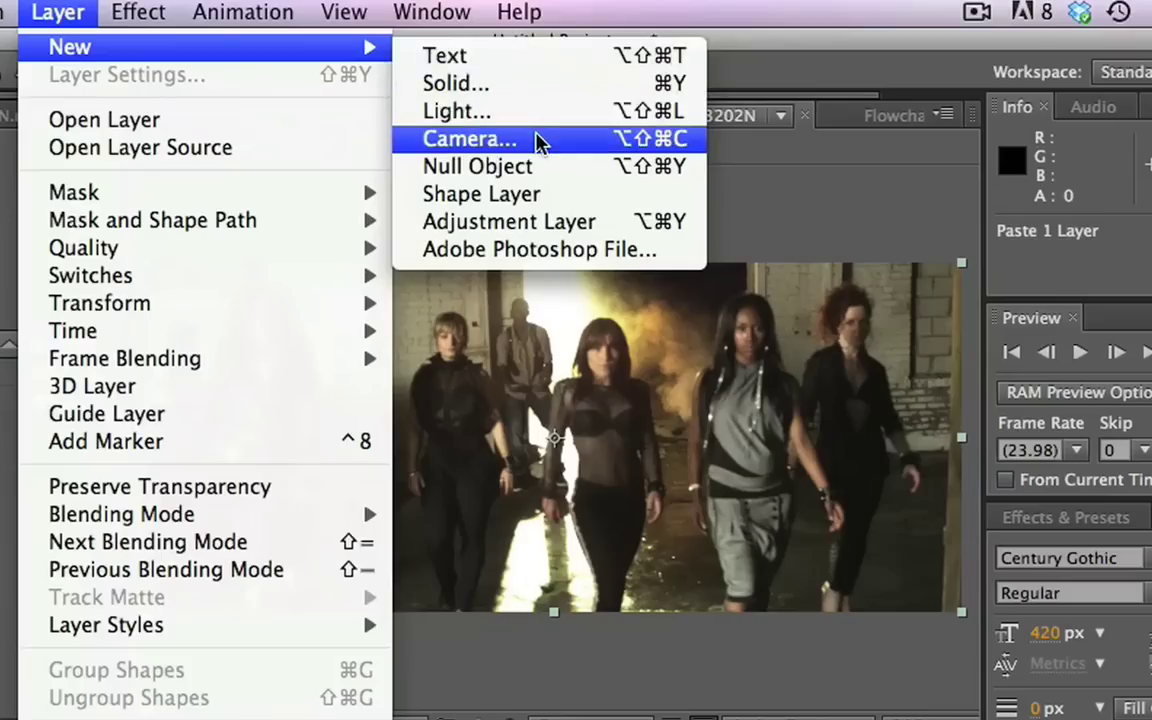
pyautogui.click(538, 138)
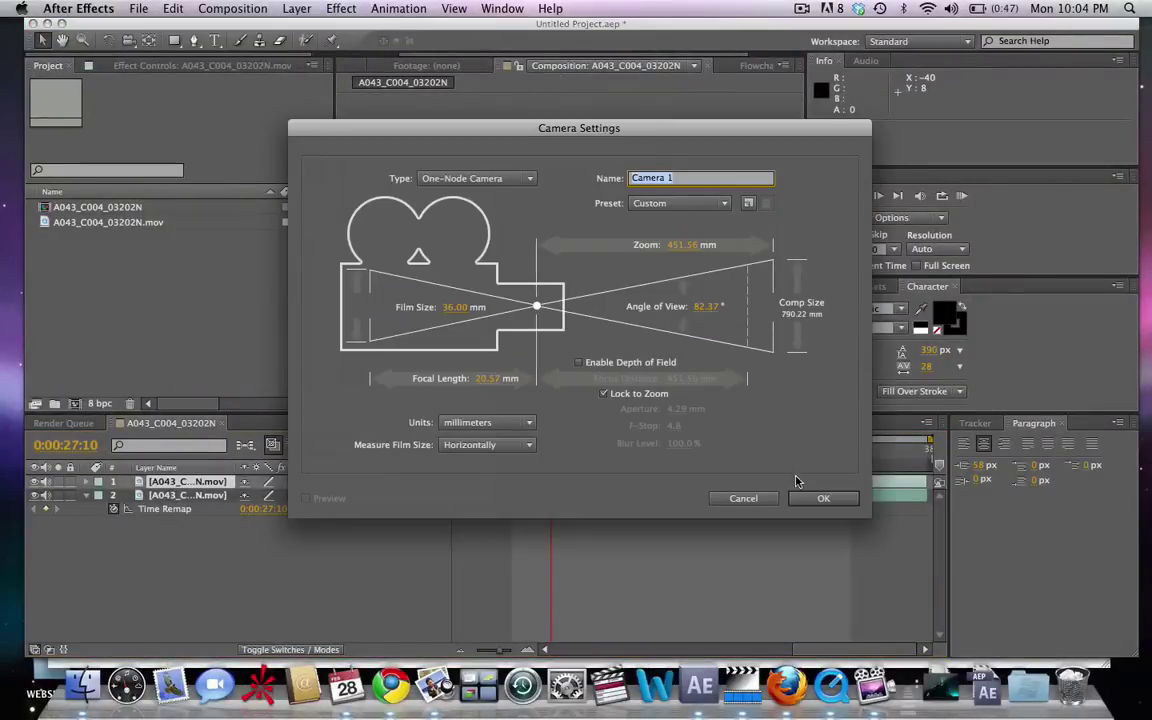
pyautogui.click(683, 202)
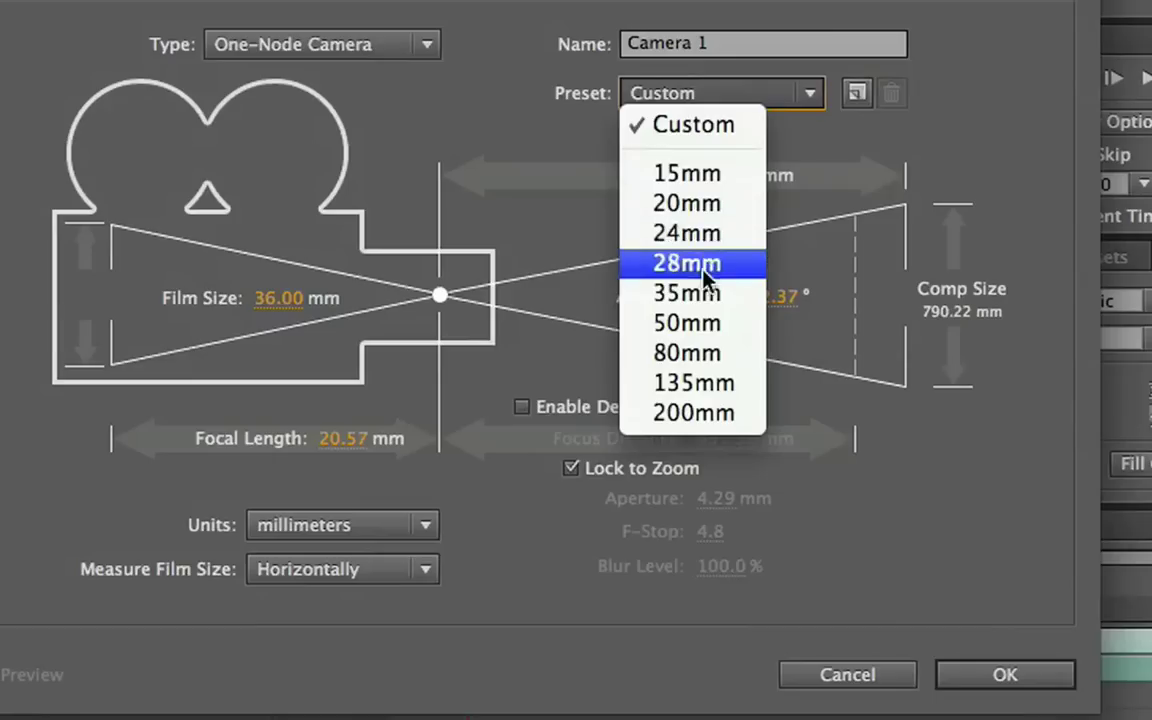
pyautogui.click(706, 293)
pyautogui.press('Return')
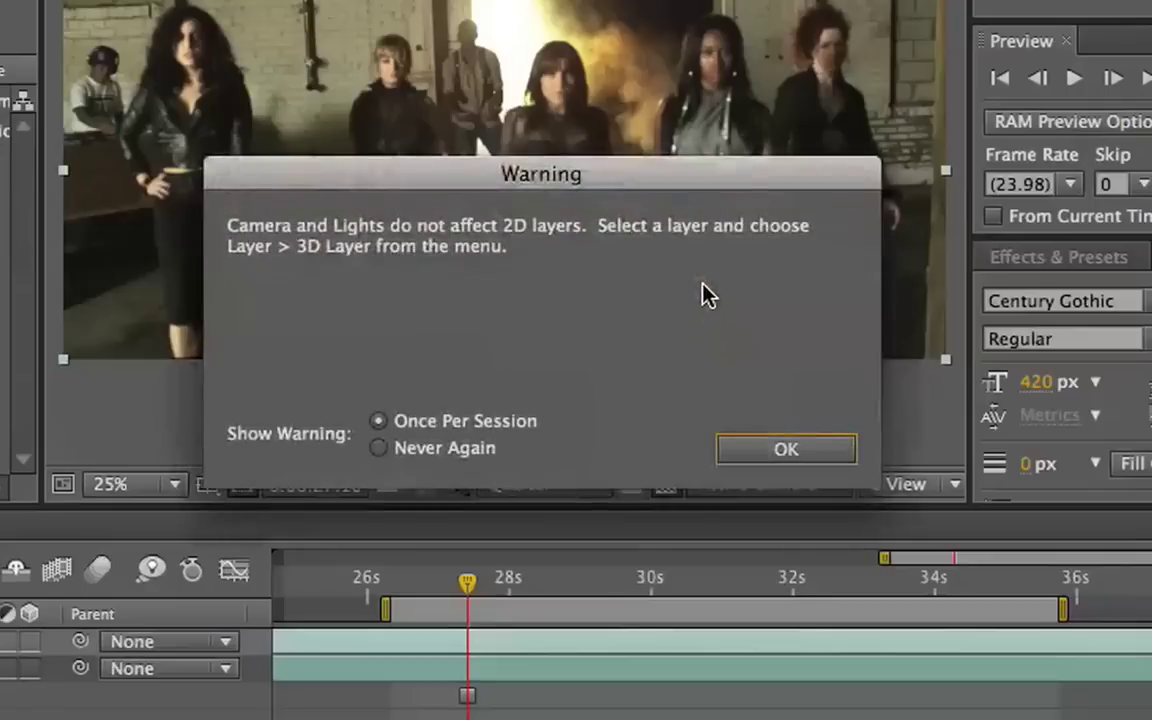
pyautogui.press('Return')
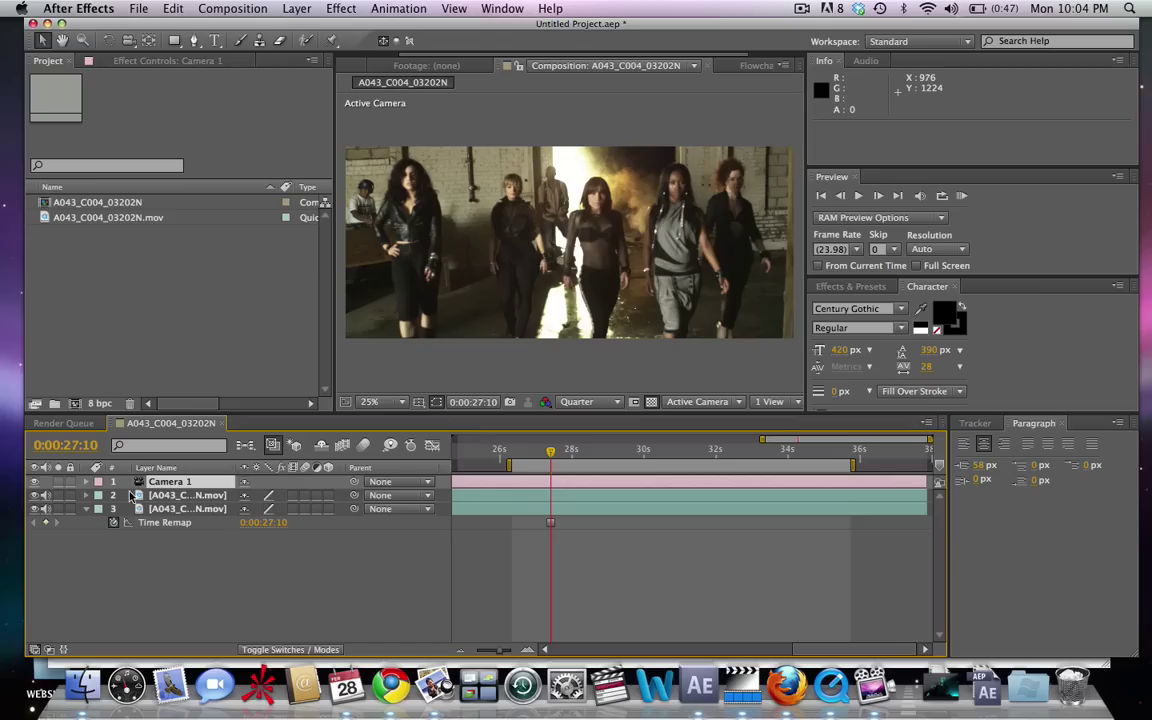
# - Turn both footage layers beneath the camera into 3D layers
pyautogui.click(150, 495)
pyautogui.keyDown('shift'); pyautogui.click(165, 511); pyautogui.keyUp('shift')
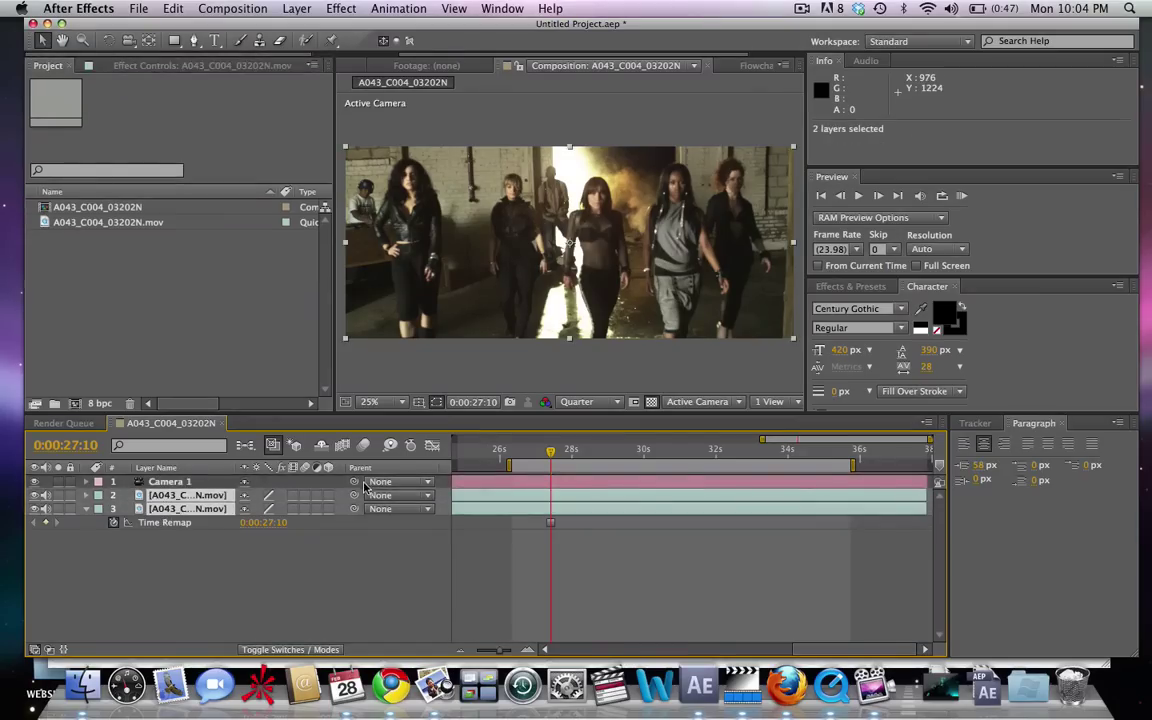
pyautogui.click(327, 497)
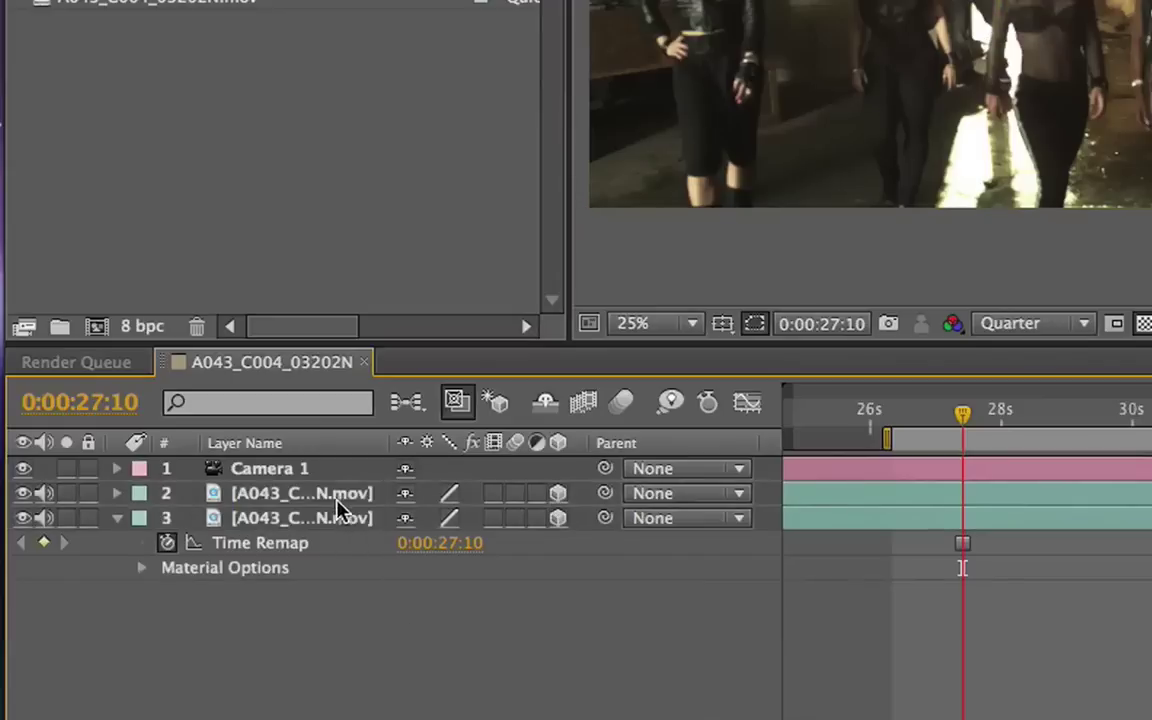
pyautogui.click(336, 500)
pyautogui.click(330, 512)
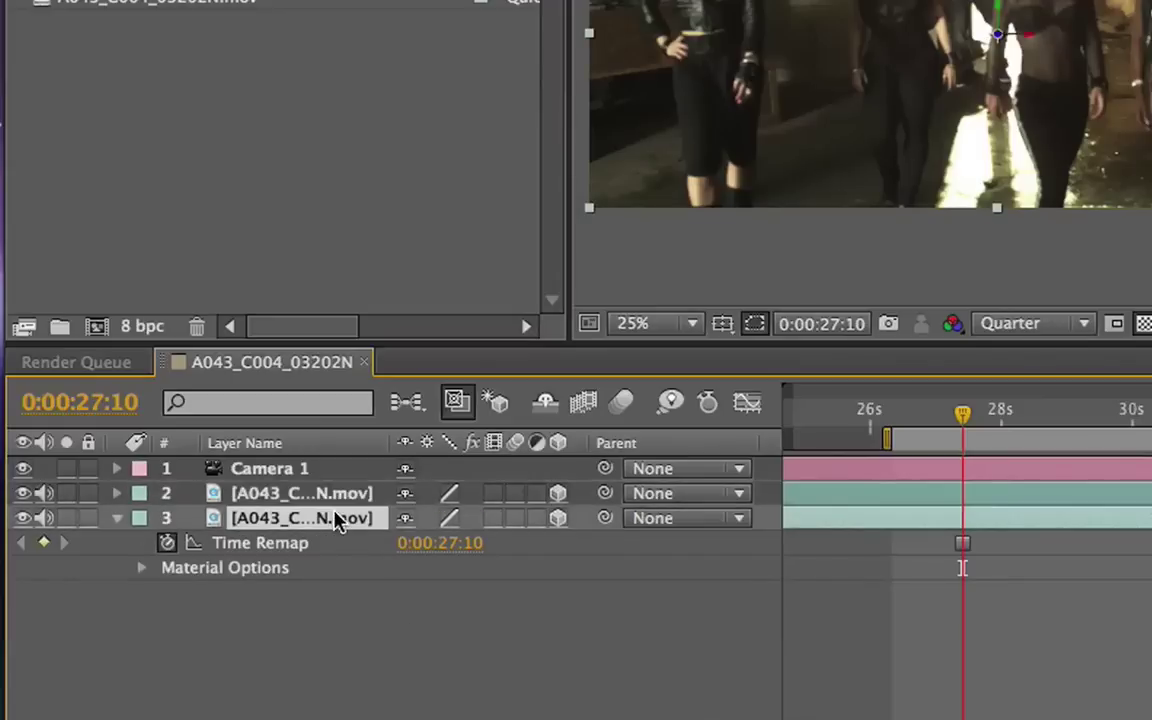
pyautogui.click(334, 495)
pyautogui.click(330, 518)
pyautogui.click(334, 494)
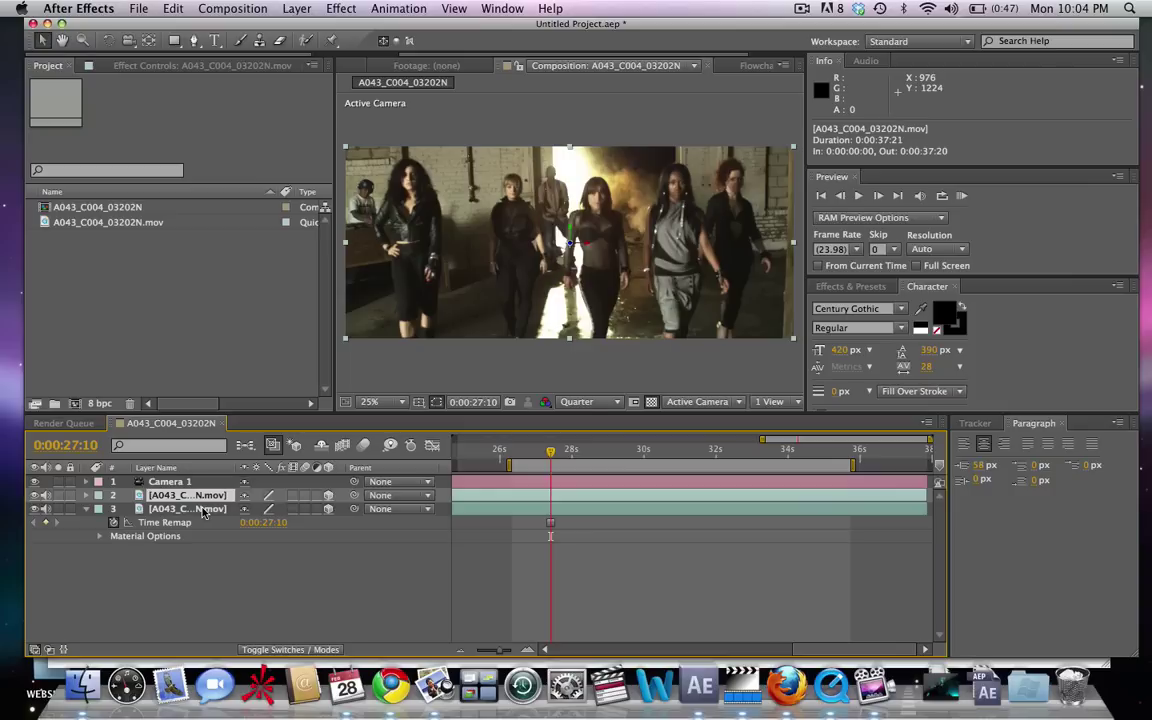
pyautogui.click(203, 511)
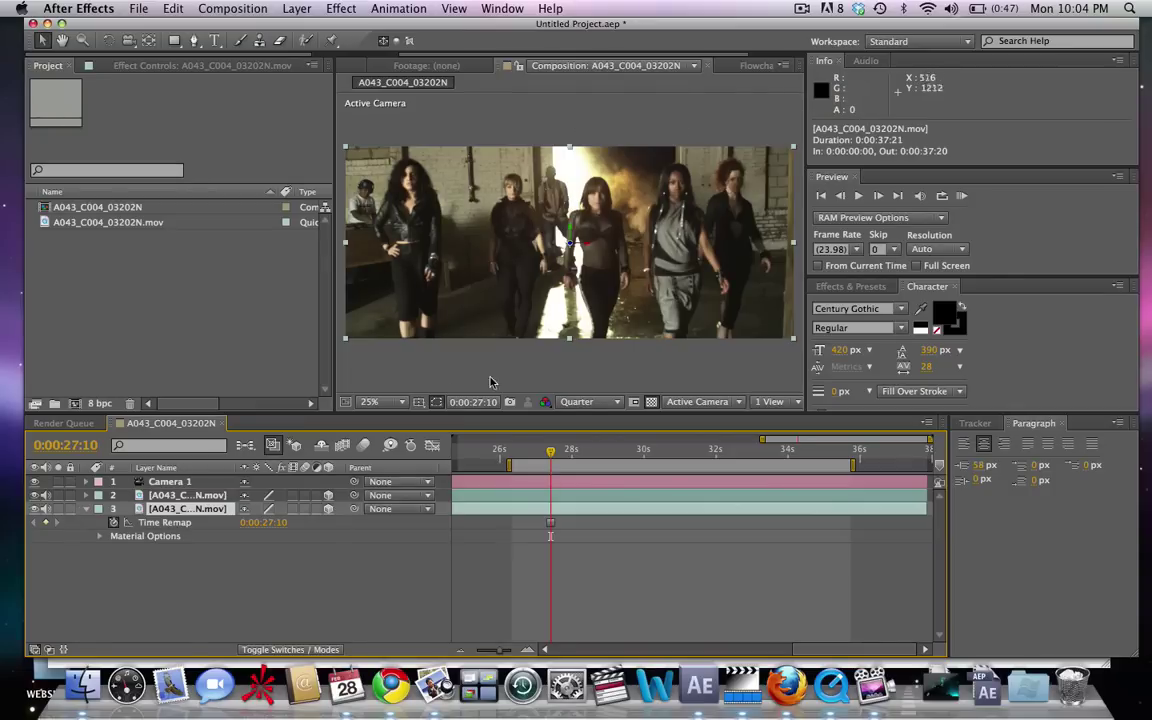
# - Show the composition in the 2 Views - Horizontal layout
pyautogui.click(772, 402)
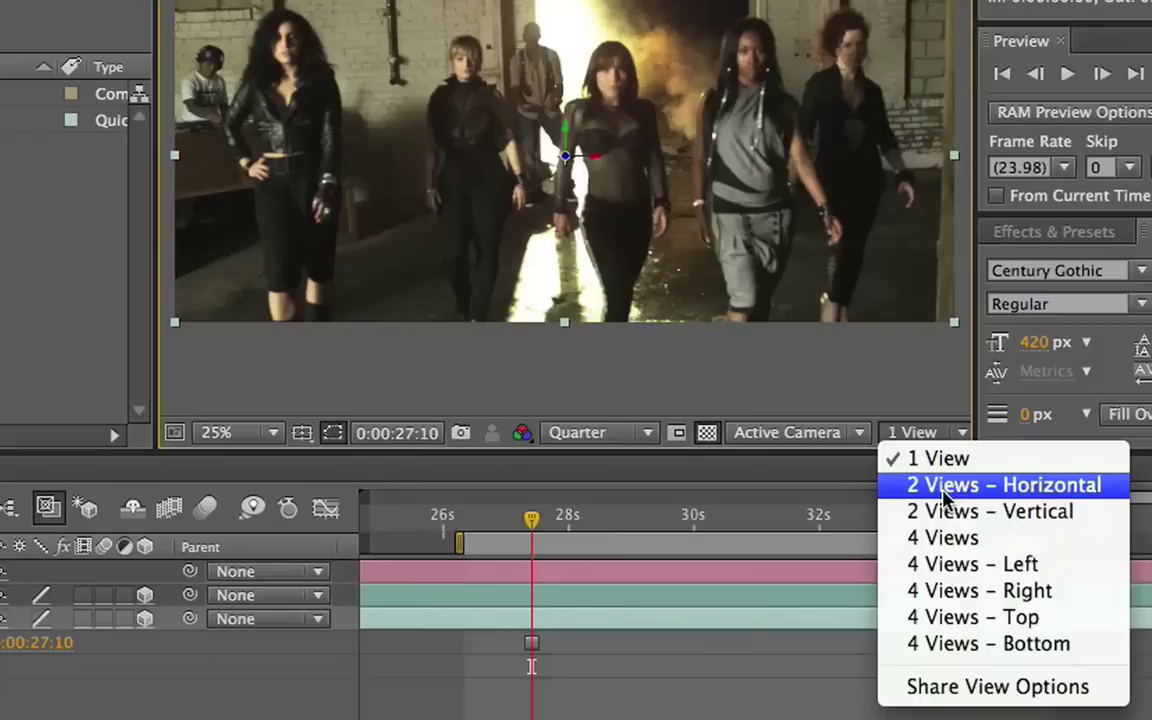
pyautogui.click(944, 487)
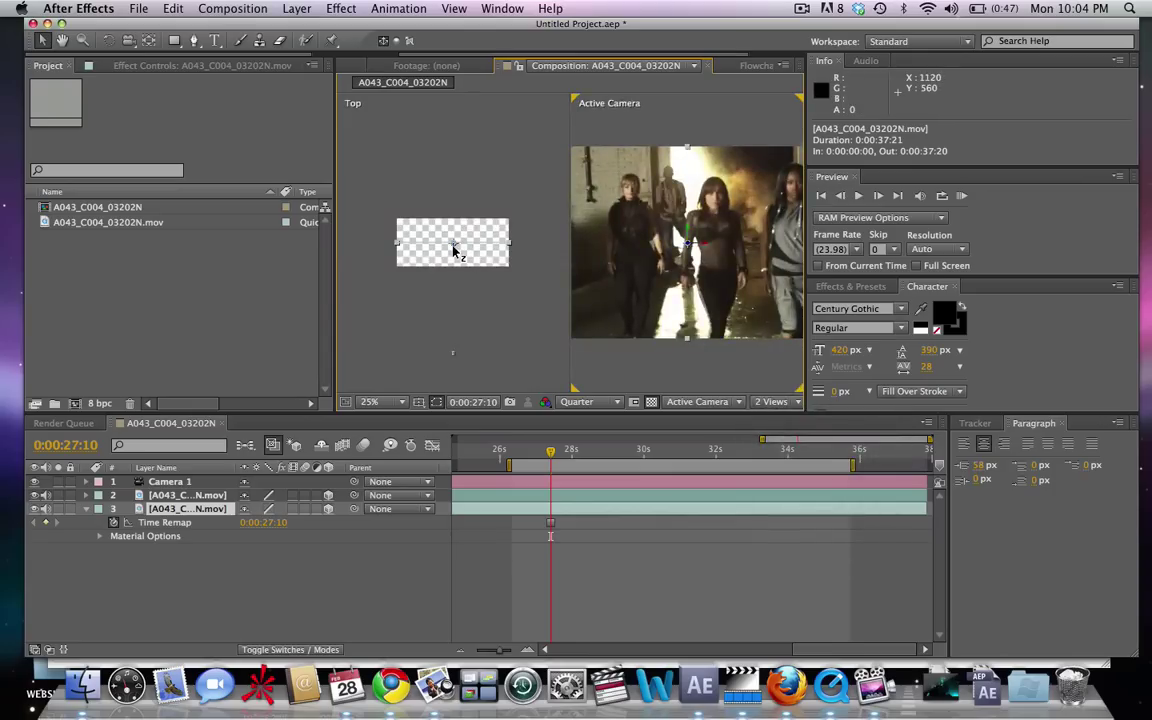
# - Rename the lower footage layer as background and the upper one as 1st dancer
pyautogui.click(193, 510)
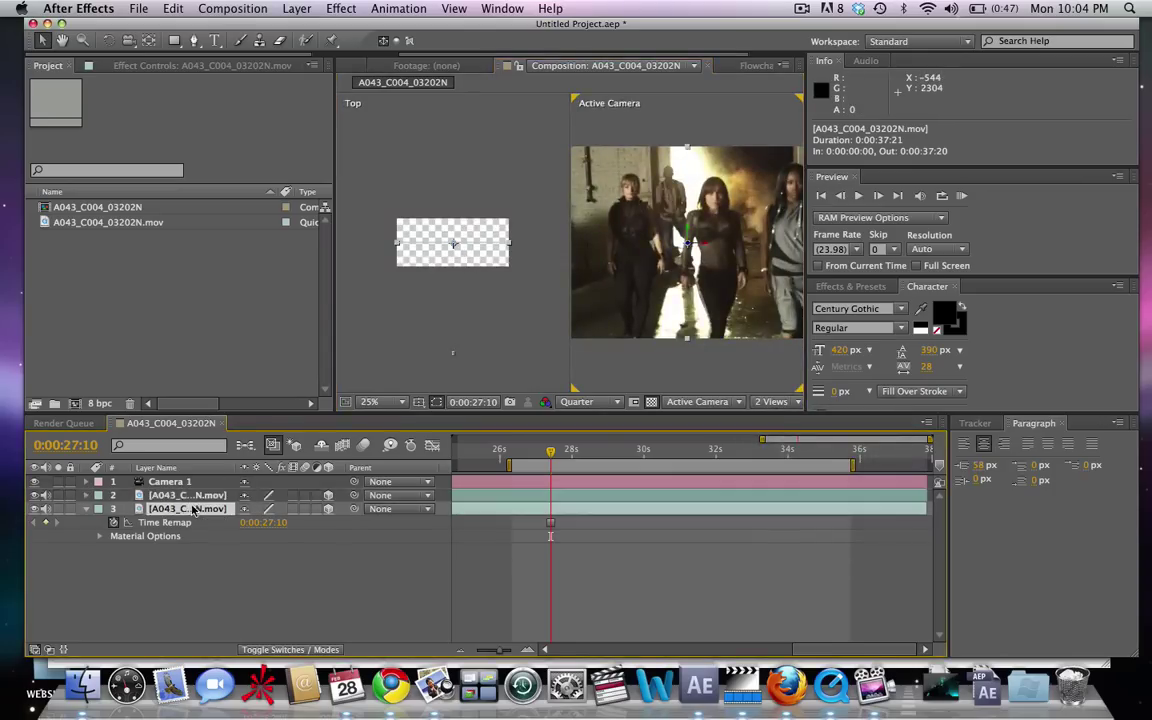
pyautogui.press('Return')
pyautogui.write('background')
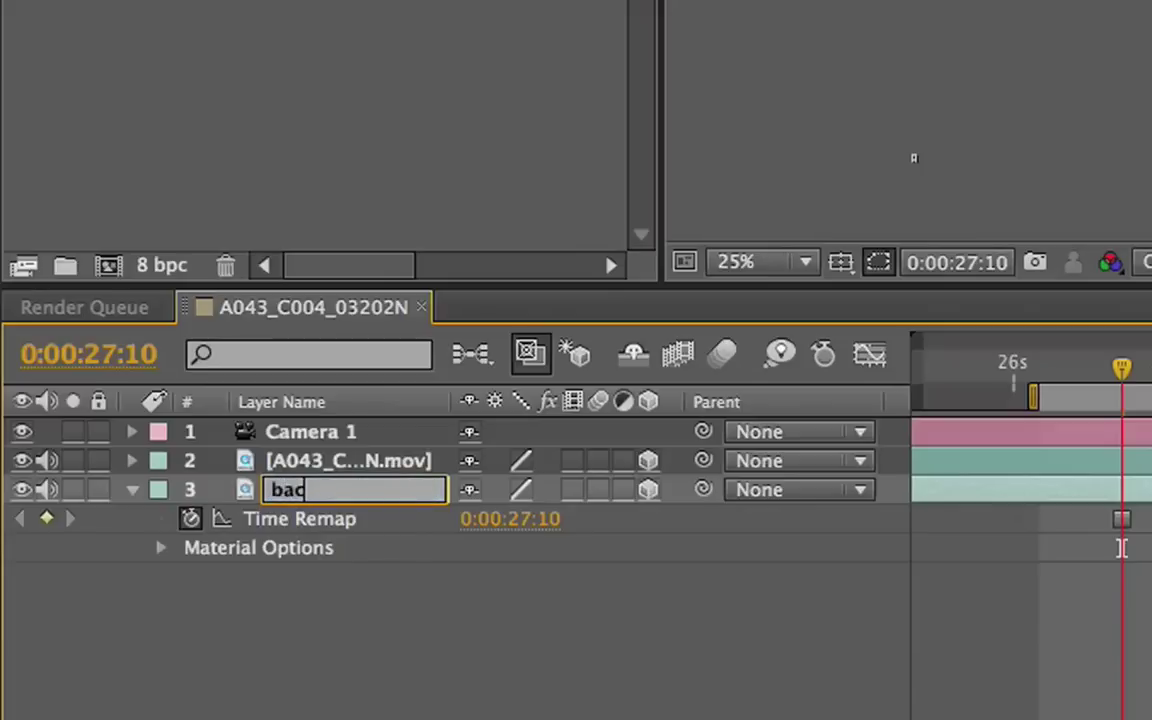
pyautogui.press('Return')
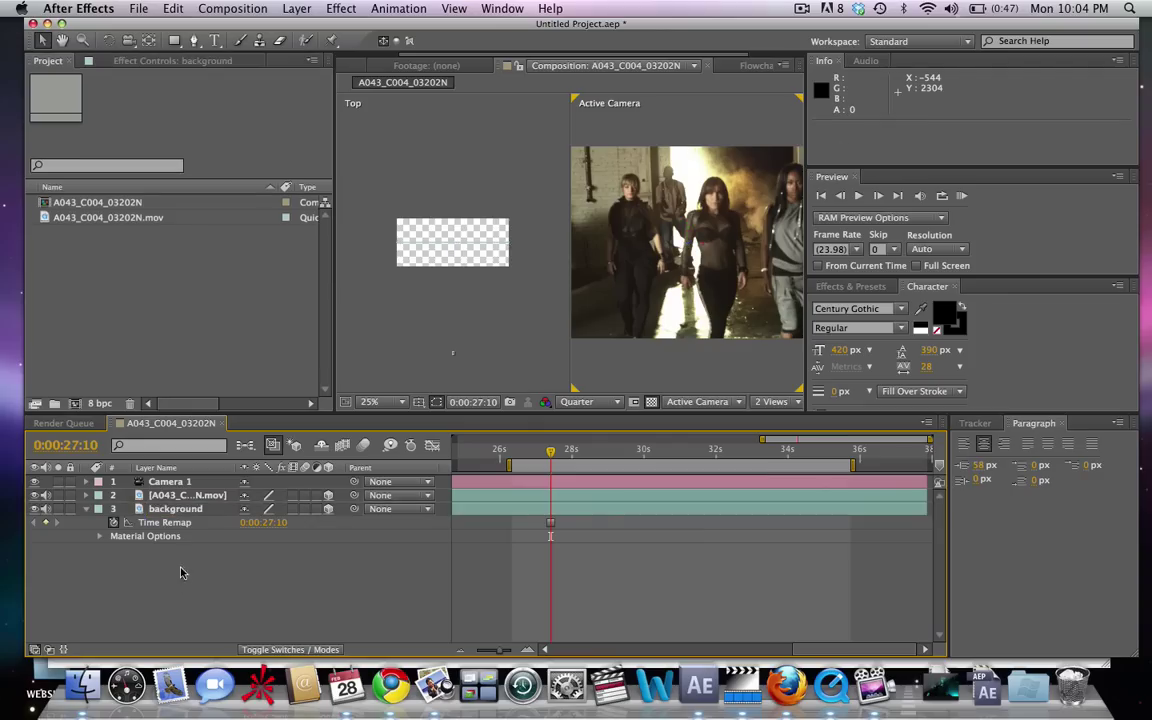
pyautogui.click(195, 497)
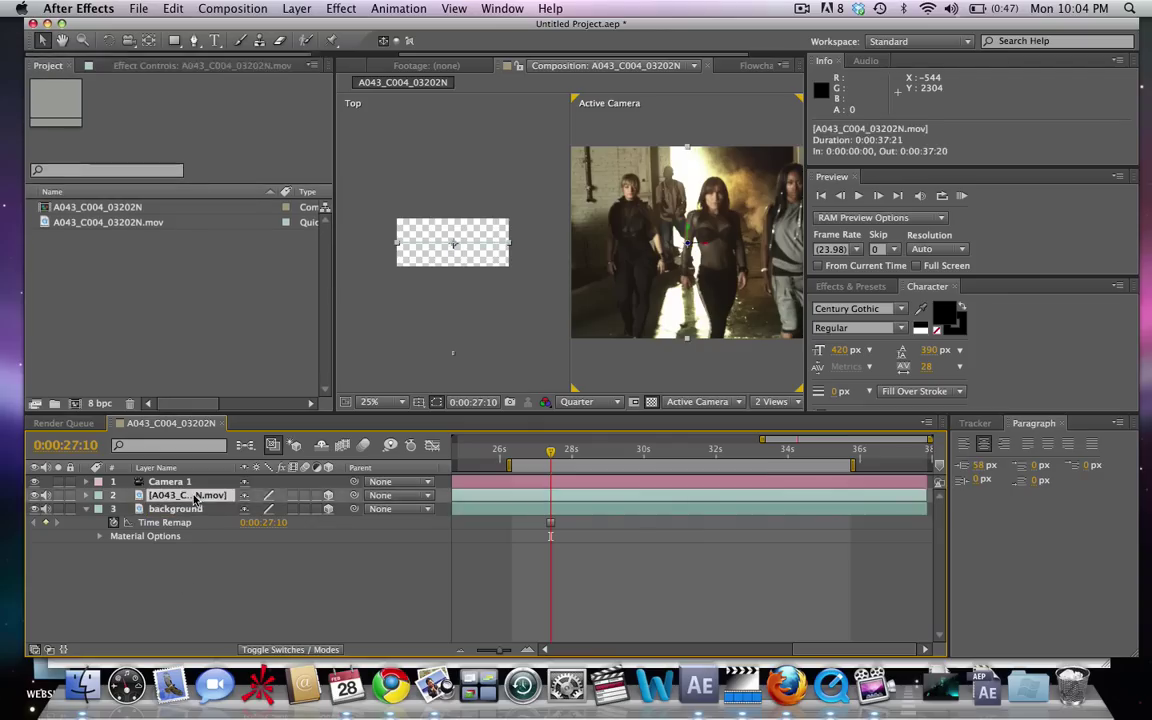
pyautogui.press('Return')
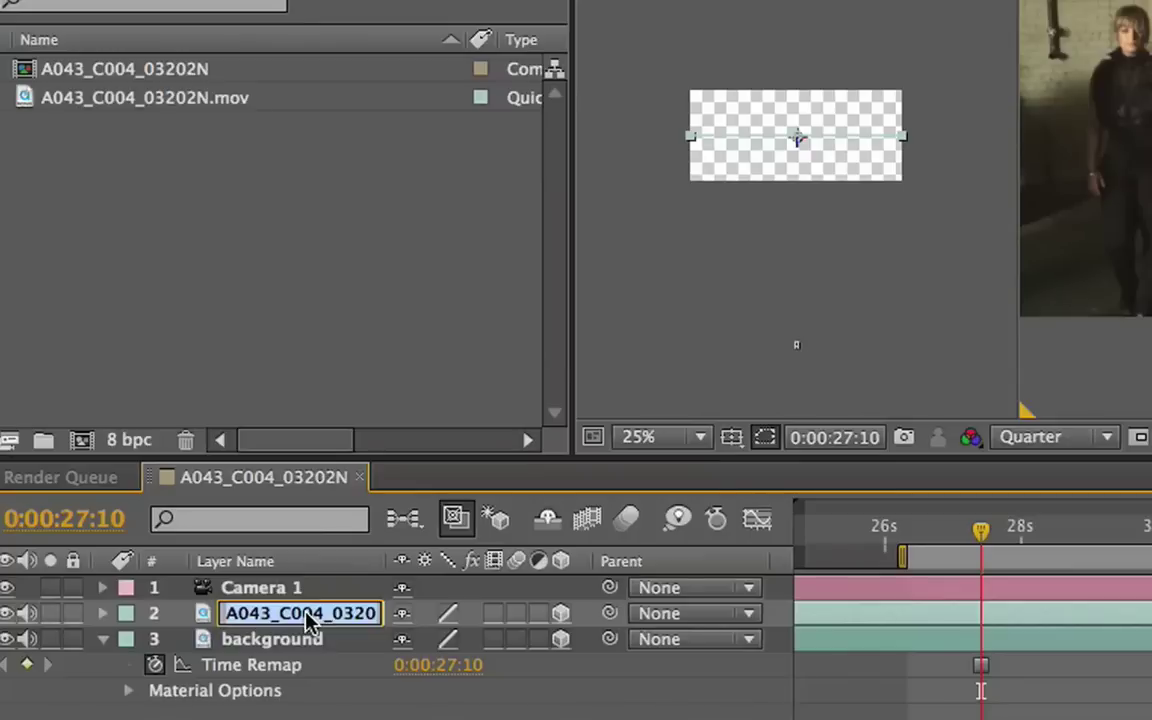
pyautogui.write('1st dance')
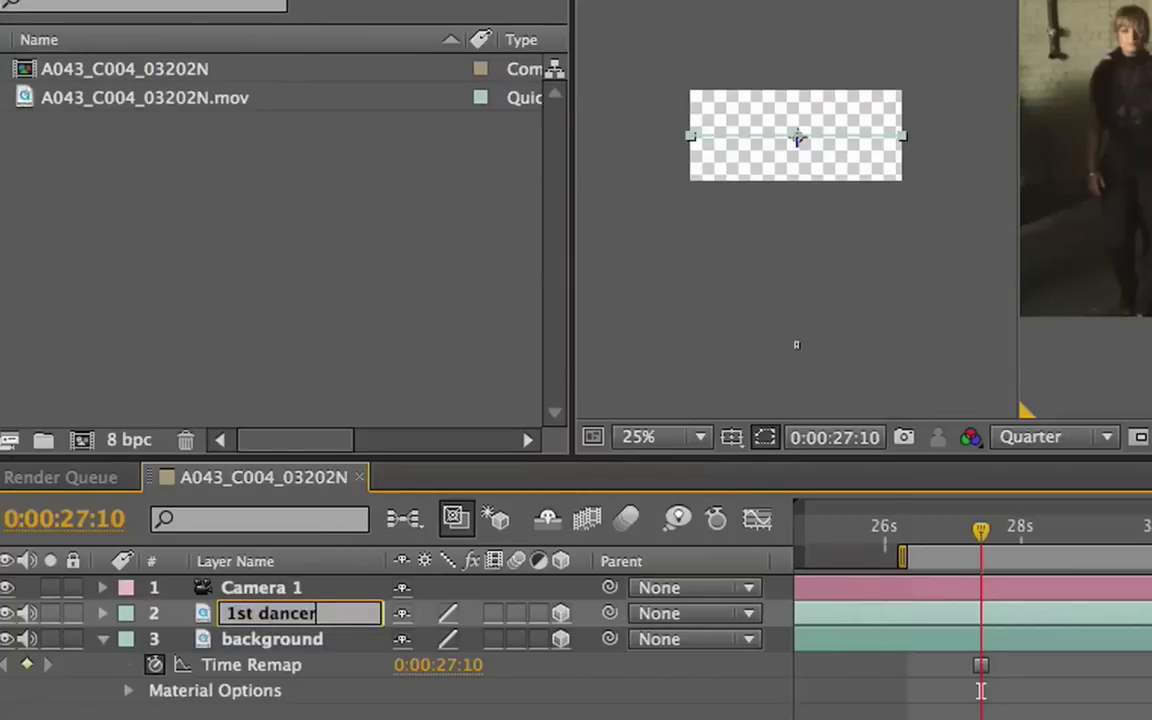
# - Move the background layer away from the camera along Z to about 2032, and solo it
pyautogui.click(306, 643)
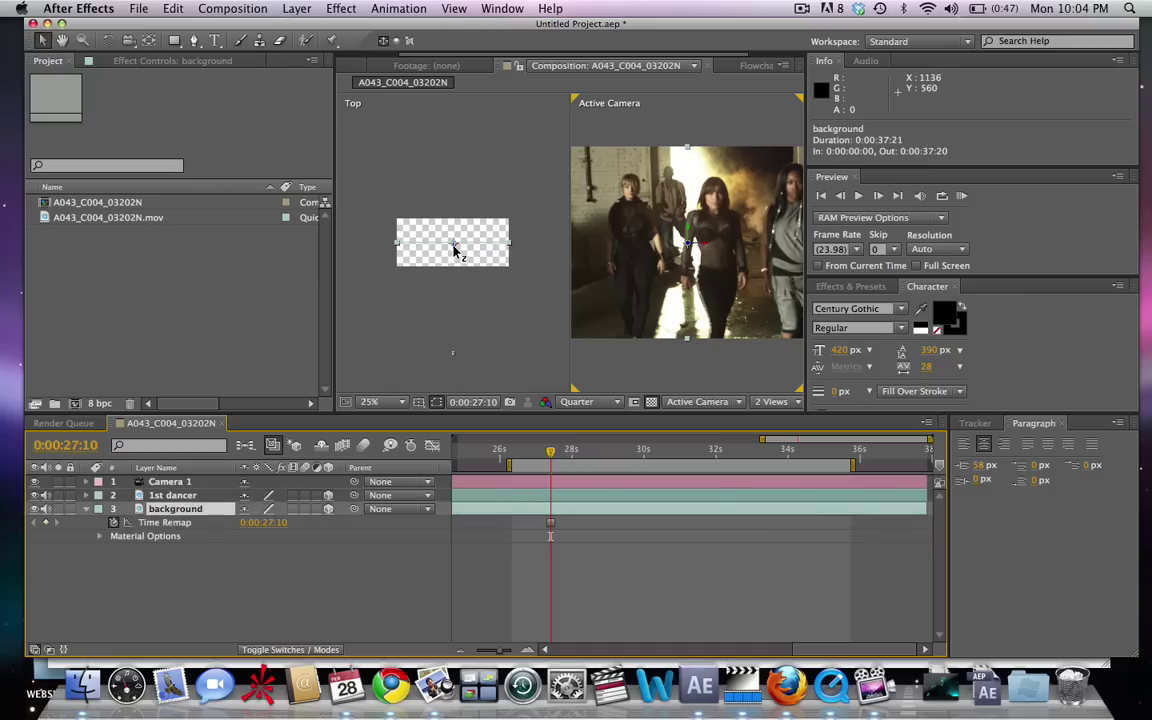
pyautogui.moveTo(453, 245); pyautogui.dragTo(453, 204)
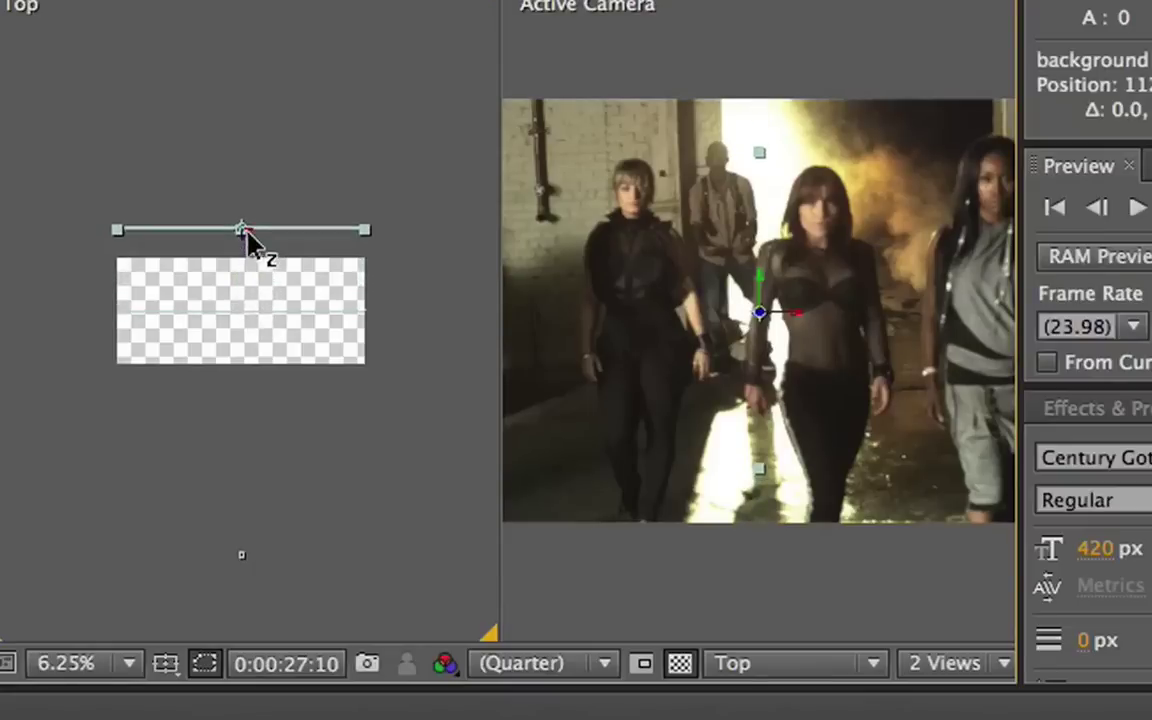
pyautogui.moveTo(247, 233); pyautogui.dragTo(249, 103)
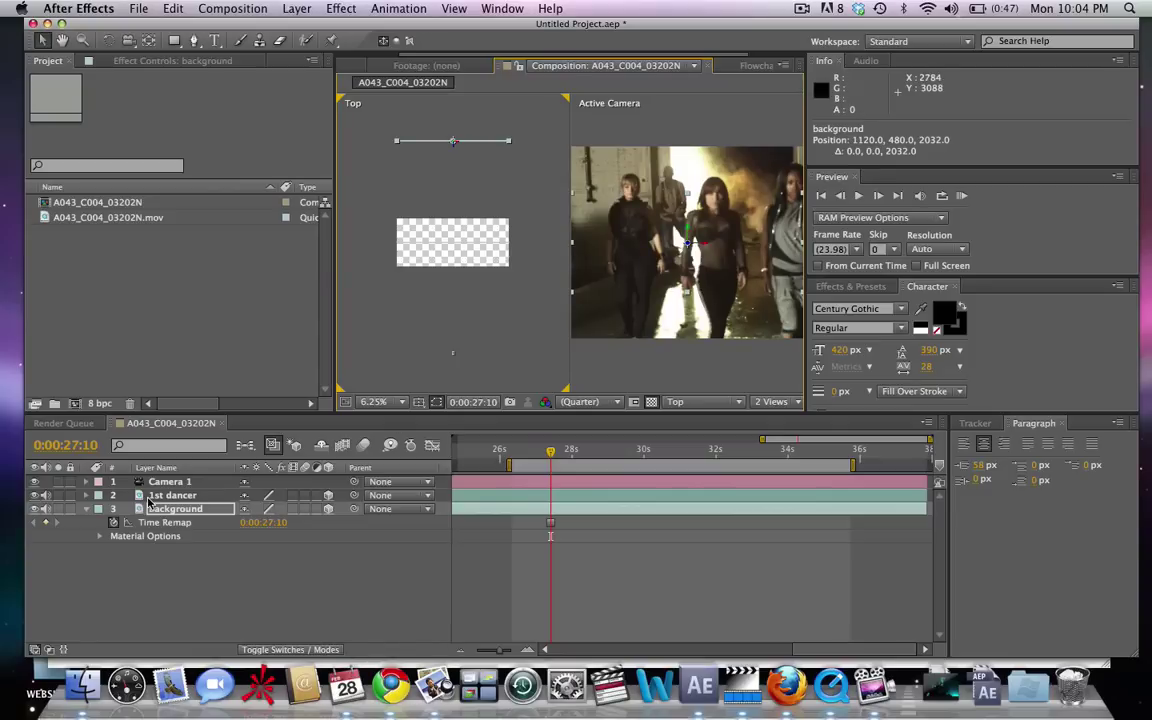
pyautogui.click(58, 512)
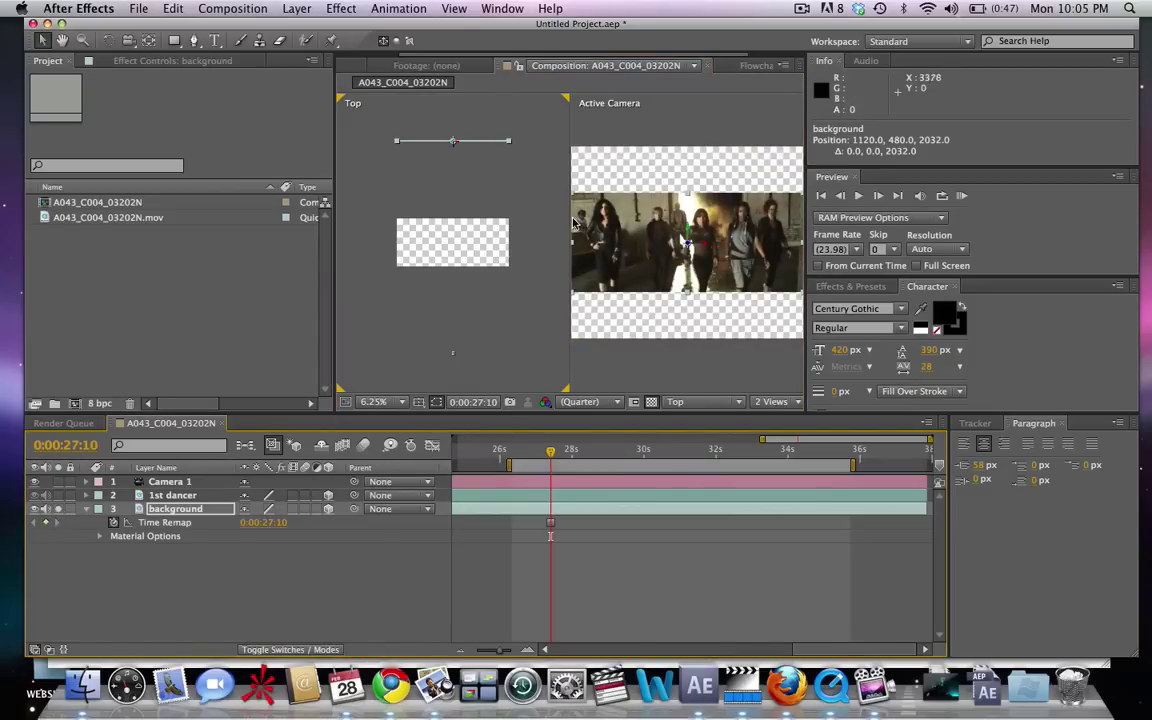
# - Return to a single Active Camera view and scale the background layer up to about 193% to fill the frame
pyautogui.click(680, 360)
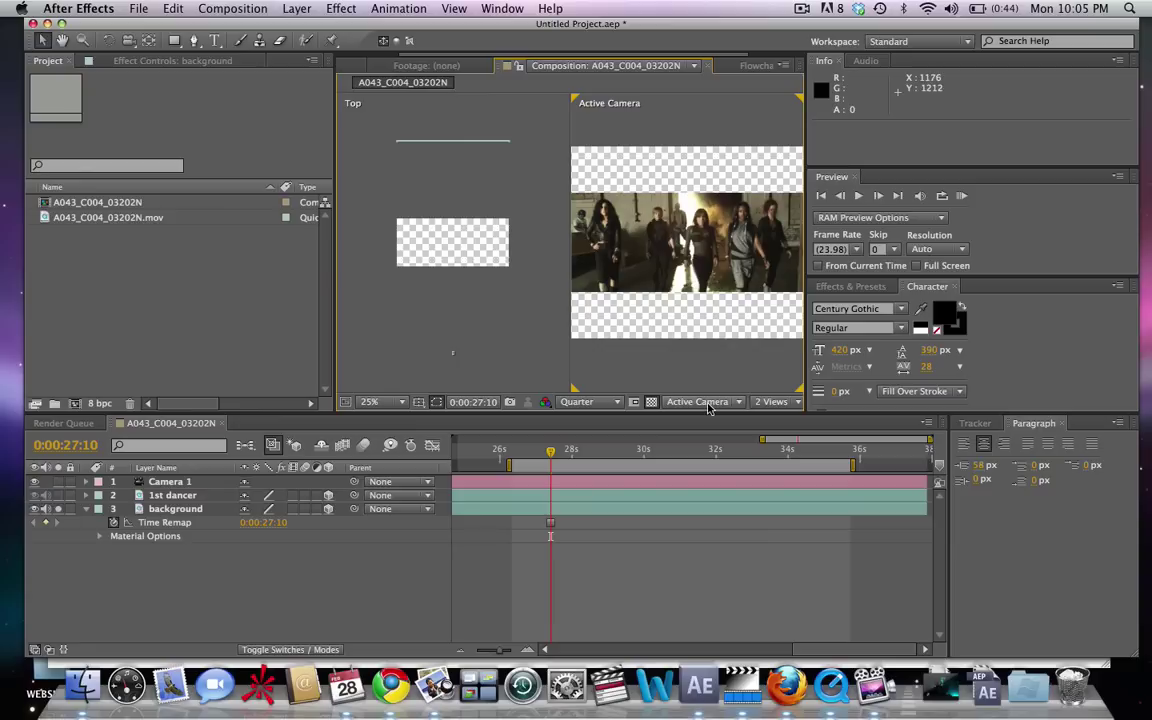
pyautogui.click(765, 401)
pyautogui.click(768, 411)
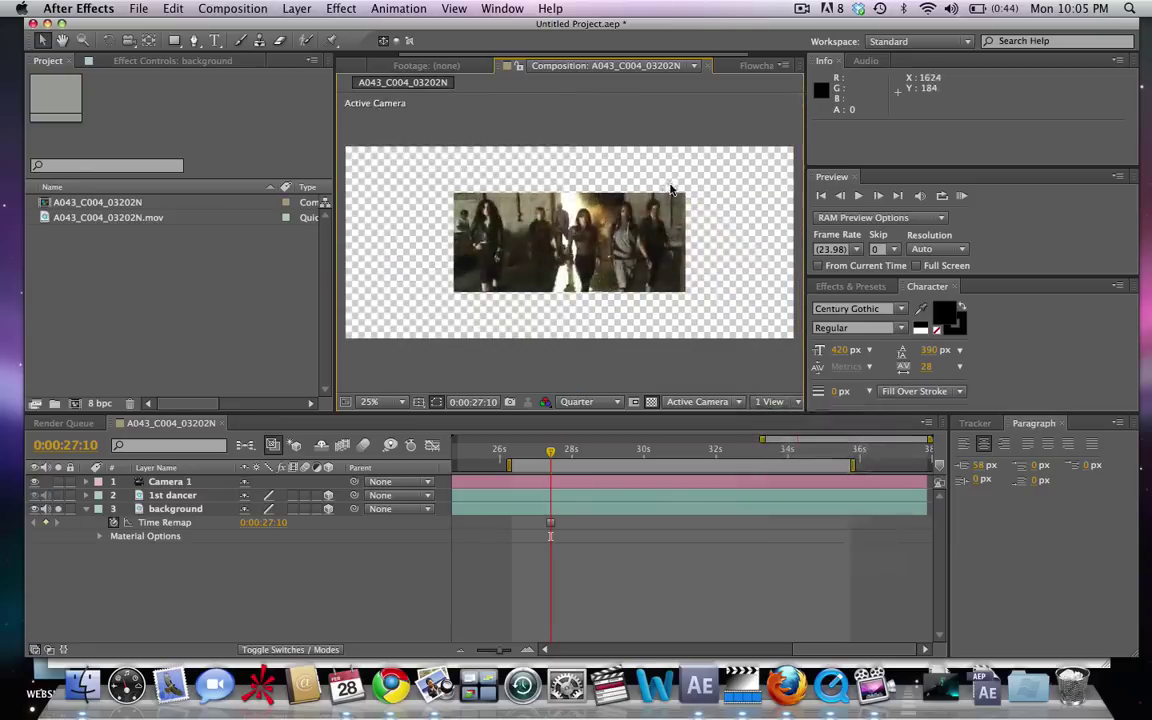
pyautogui.click(643, 225)
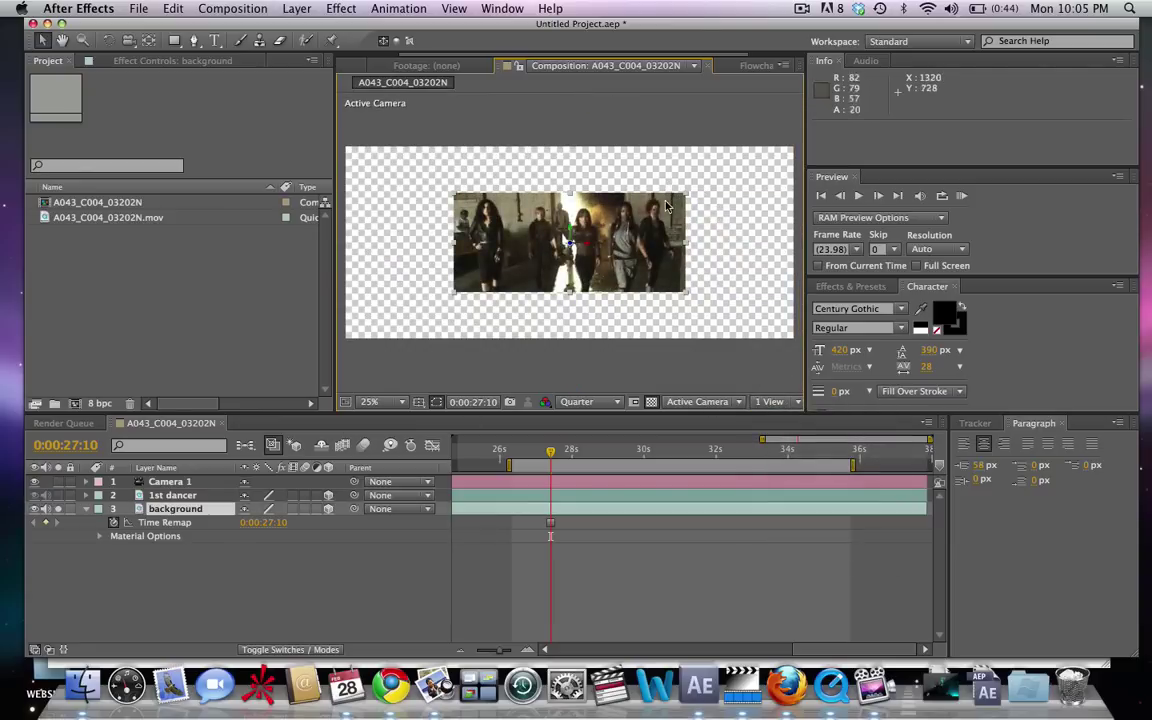
pyautogui.moveTo(686, 196); pyautogui.dragTo(796, 150)
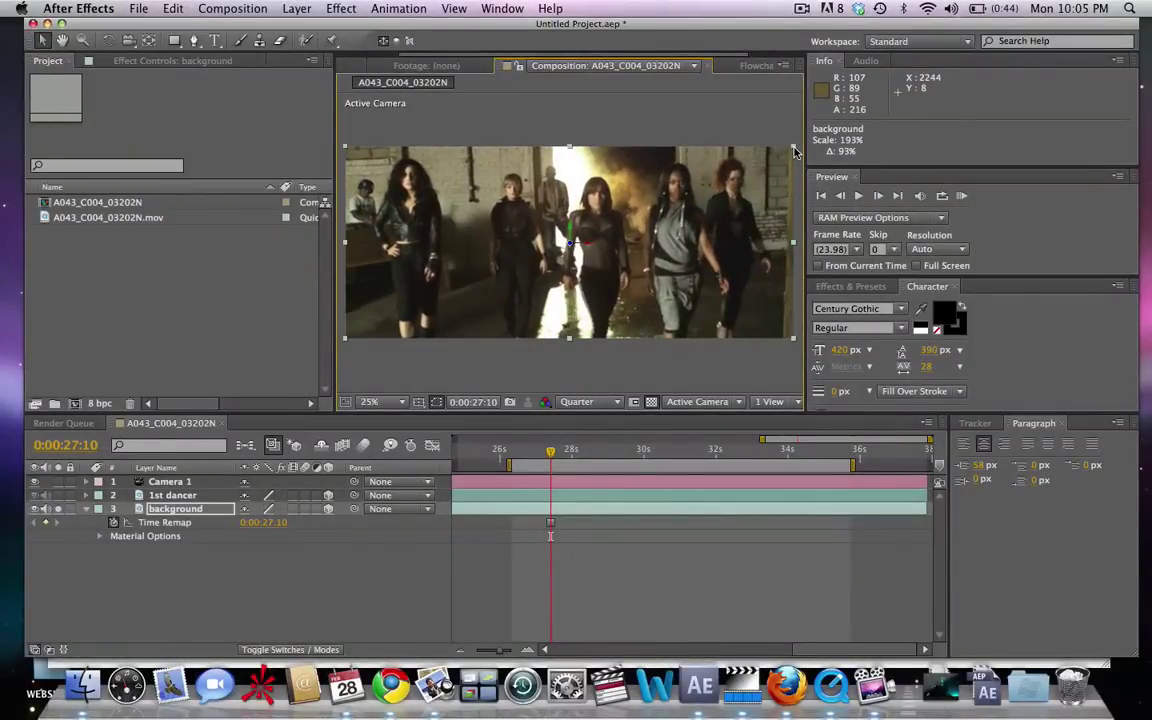
pyautogui.click(697, 358)
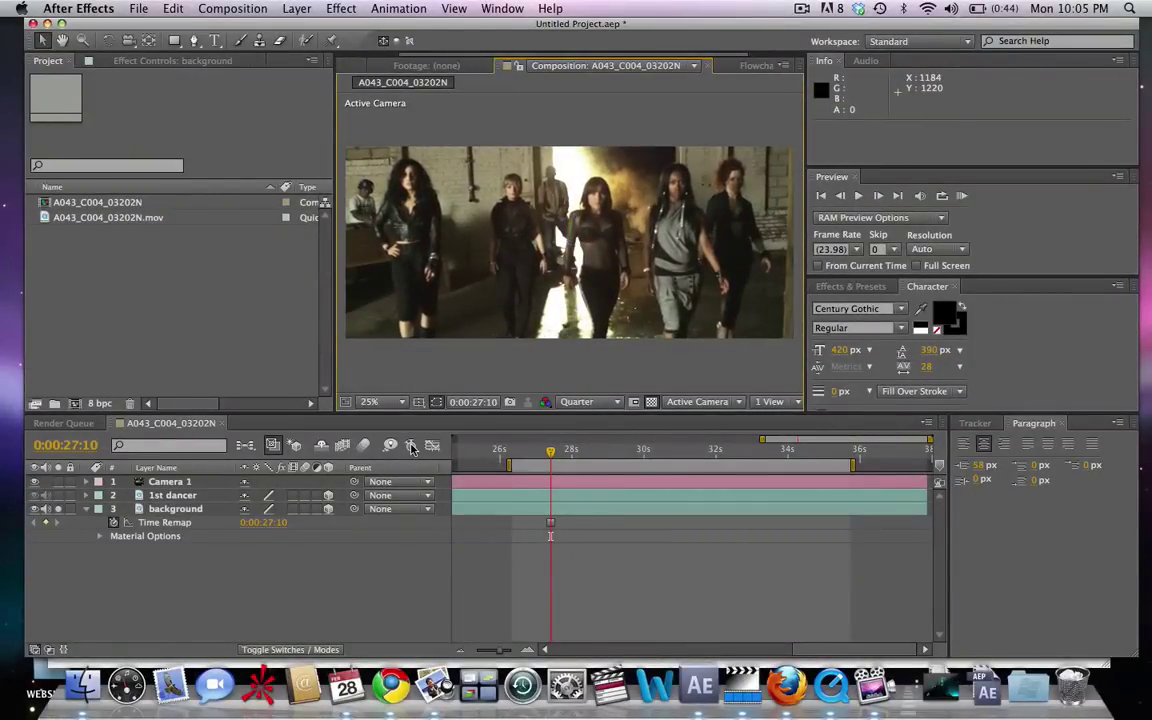
# - Open the background layer for painting and set up the Clone Stamp tool with the Soft Round 65 pixels brush
pyautogui.click(168, 511)
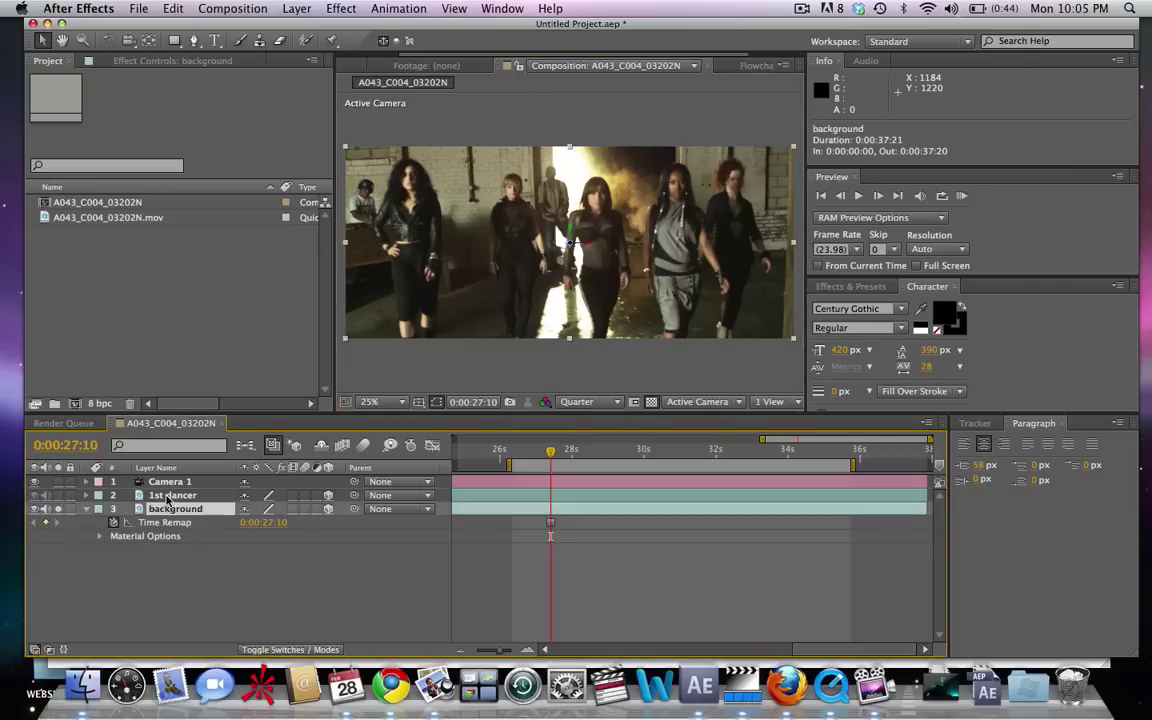
pyautogui.click(168, 497)
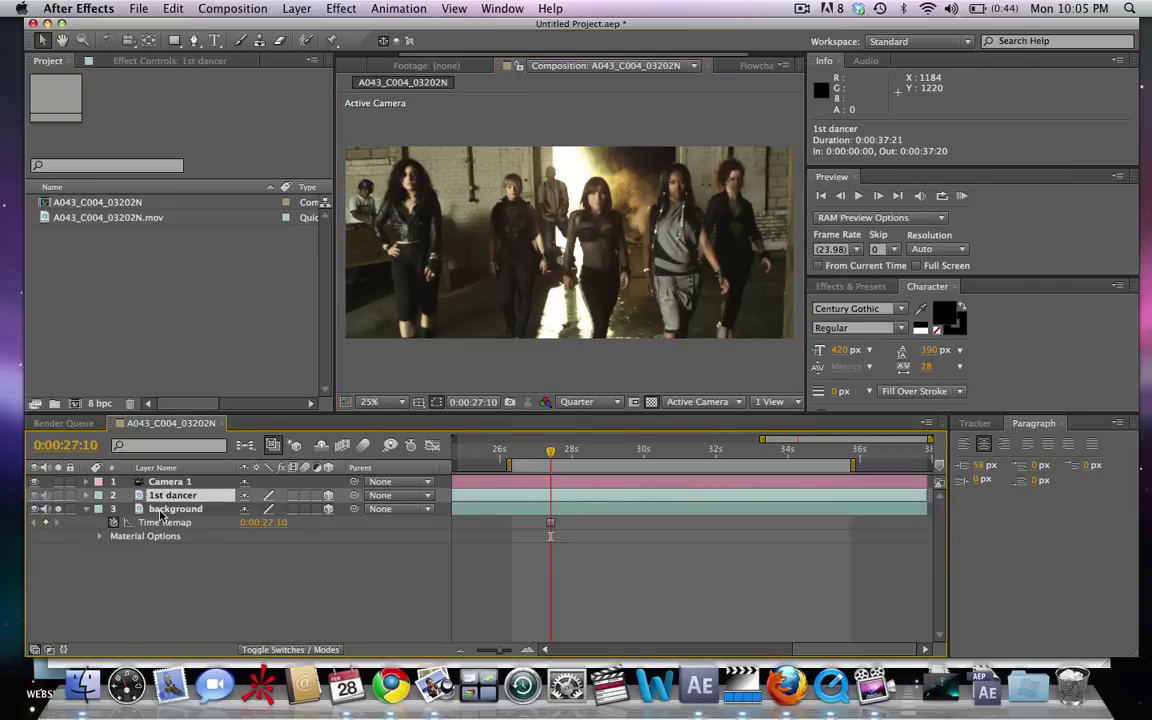
pyautogui.doubleClick(163, 510)
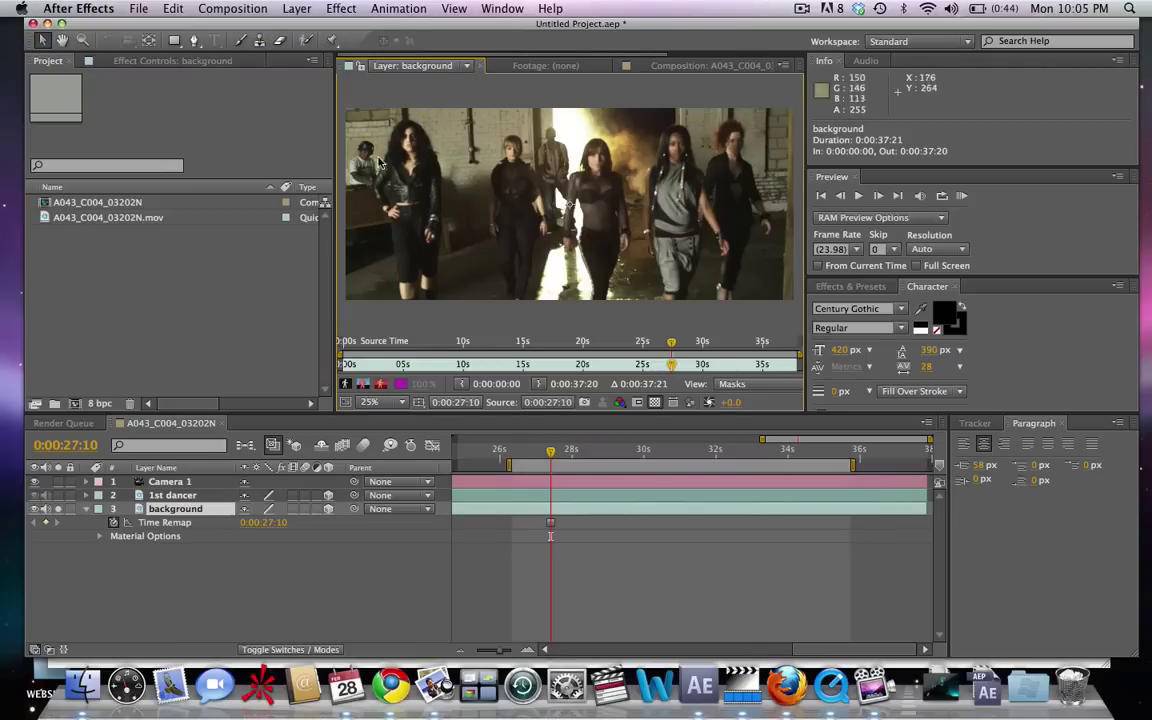
pyautogui.click(259, 43)
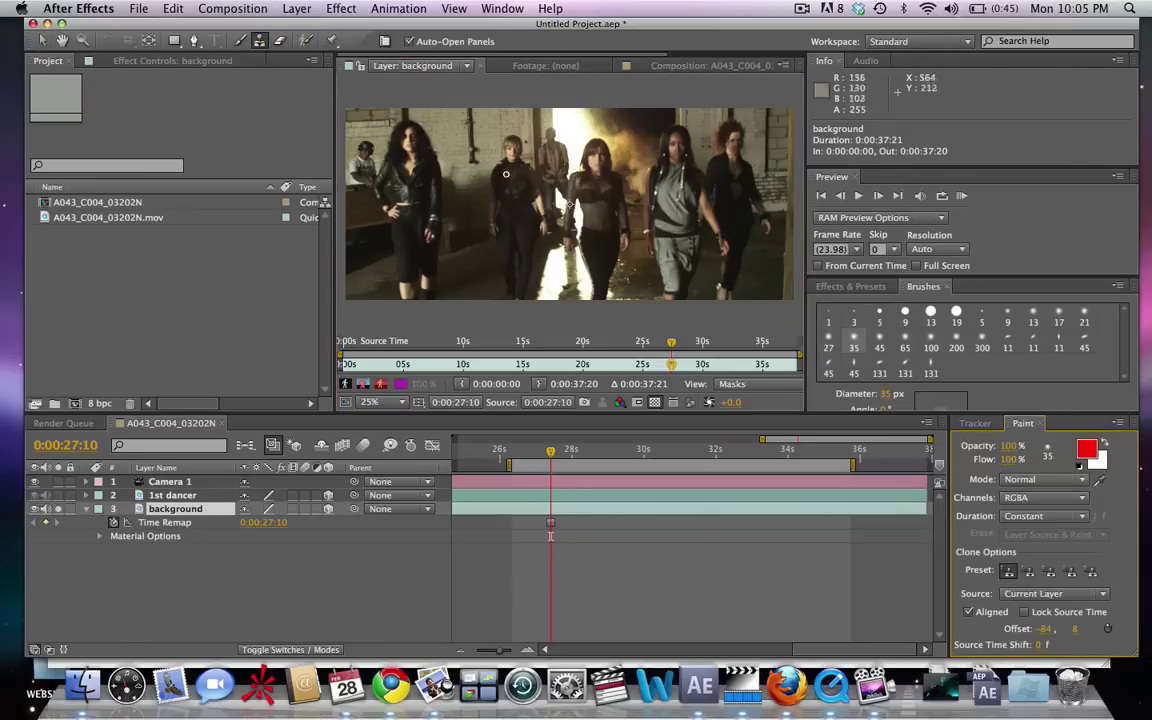
pyautogui.click(880, 340)
pyautogui.click(905, 340)
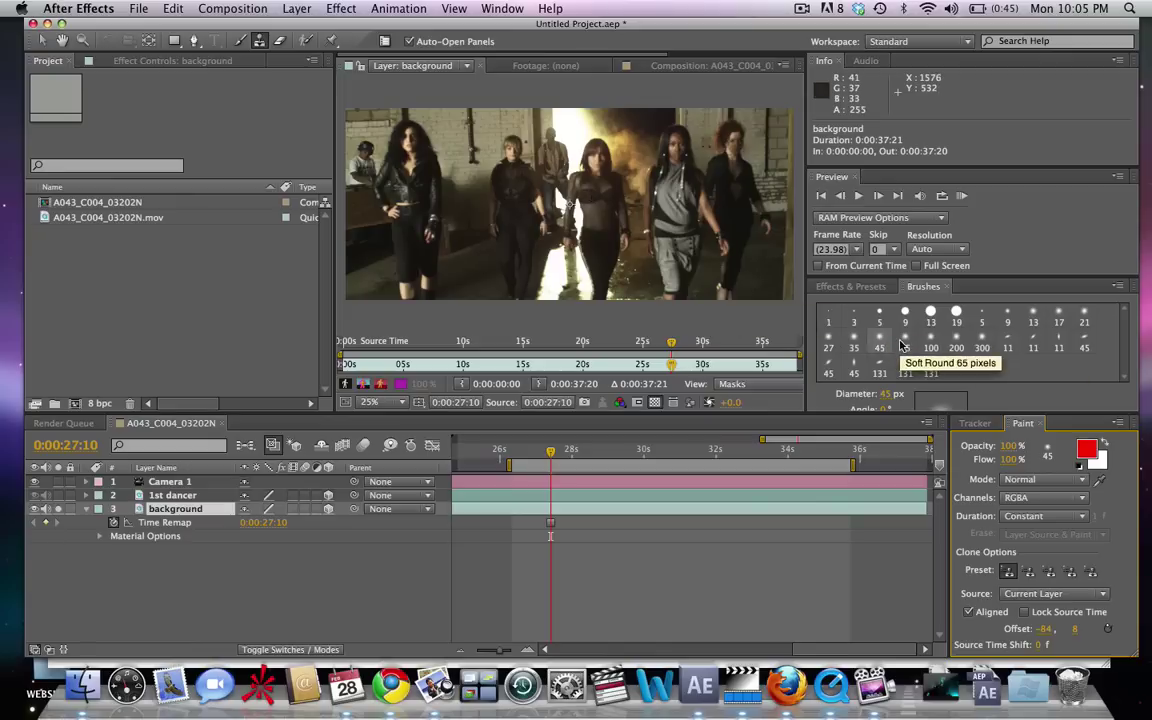
# - Clone the brick wall beside the leftmost dancer over the edge of her hair and jacket sleeve
pyautogui.moveTo(441, 143); pyautogui.dragTo(480, 158)
pyautogui.scroll(1, 561, 208)
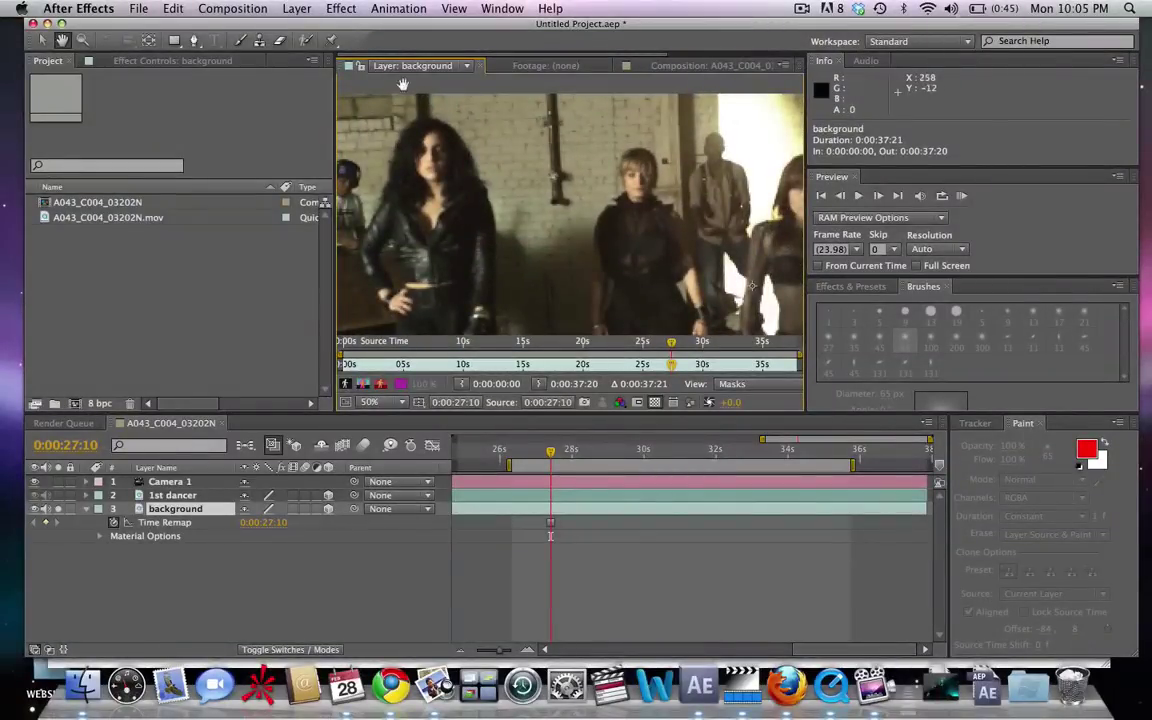
pyautogui.click(261, 40)
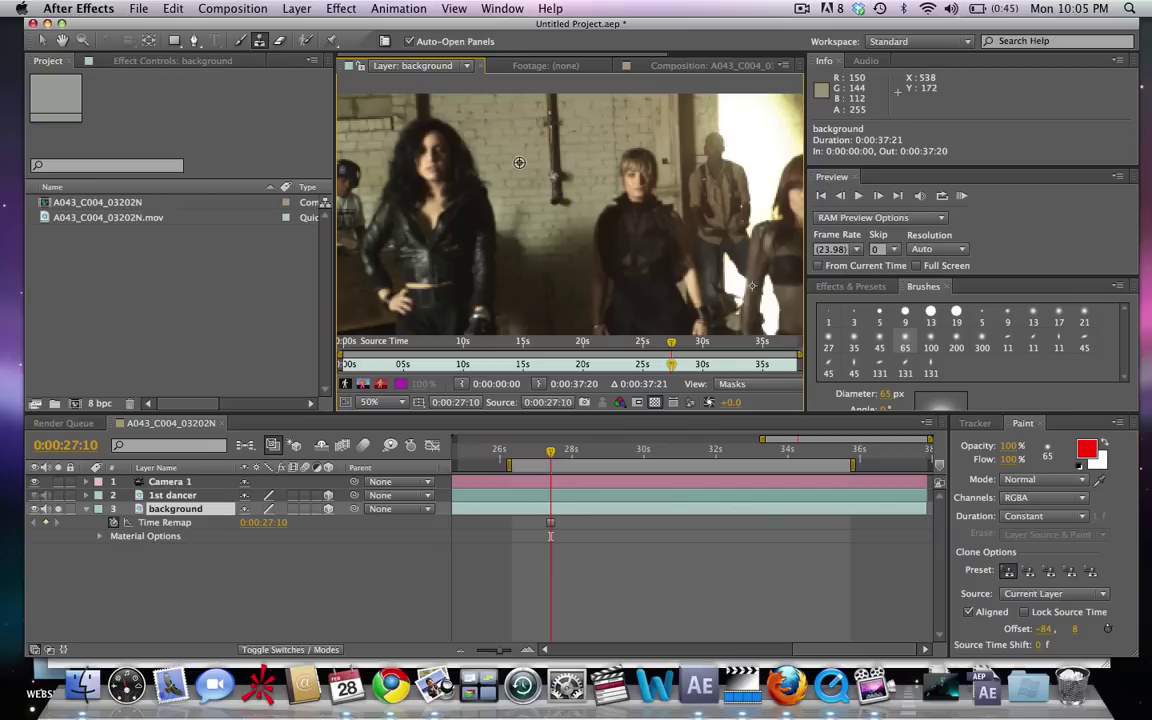
pyautogui.keyDown('alt'); pyautogui.click(519, 162); pyautogui.keyUp('alt')
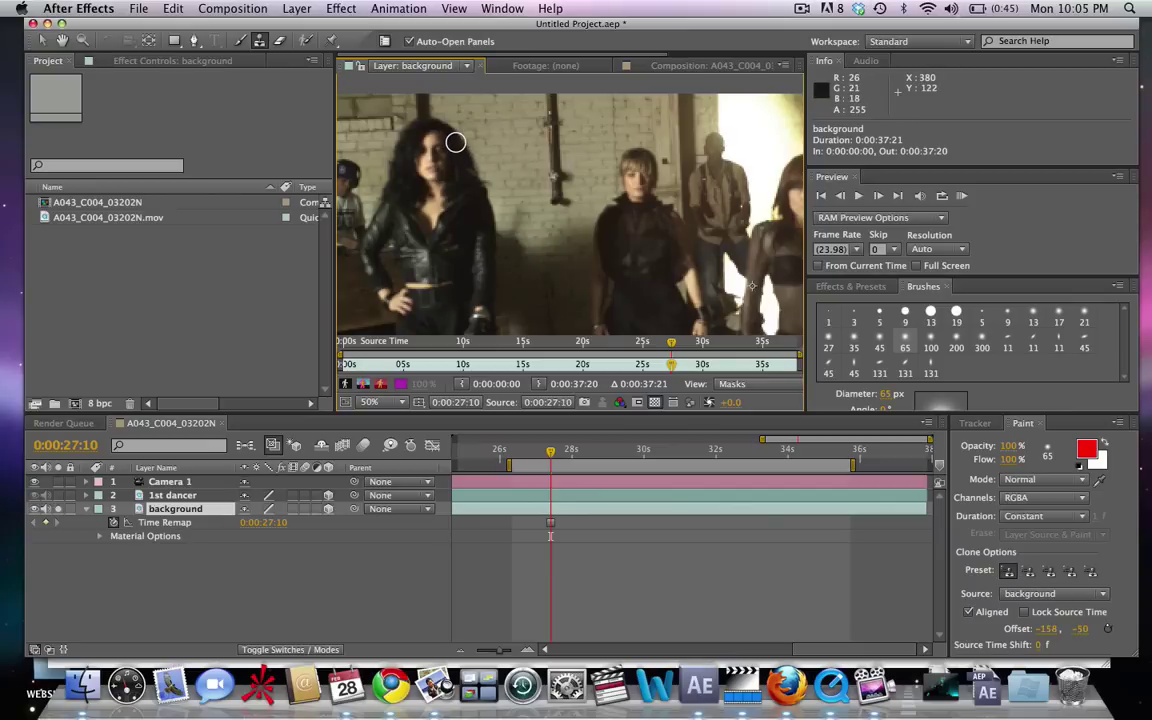
pyautogui.moveTo(456, 142)
pyautogui.mouseDown()
pyautogui.moveTo(471, 179)
pyautogui.moveTo(434, 121)
pyautogui.moveTo(466, 190)
pyautogui.moveTo(493, 194)
pyautogui.moveTo(472, 208)
pyautogui.moveTo(490, 214)
pyautogui.moveTo(508, 273)
pyautogui.moveTo(516, 265)
pyautogui.moveTo(469, 216)
pyautogui.moveTo(480, 254)
pyautogui.moveTo(509, 257)
pyautogui.moveTo(526, 278)
pyautogui.moveTo(475, 261)
pyautogui.mouseUp()
# - Clone the shadowed wall over the leftmost dancer's jacket and waist, and the lit brick over her hair and face
pyautogui.keyDown('alt'); pyautogui.click(515, 265); pyautogui.keyUp('alt')
pyautogui.keyDown('alt'); pyautogui.click(509, 257); pyautogui.keyUp('alt')
pyautogui.keyDown('alt'); pyautogui.click(526, 278); pyautogui.keyUp('alt')
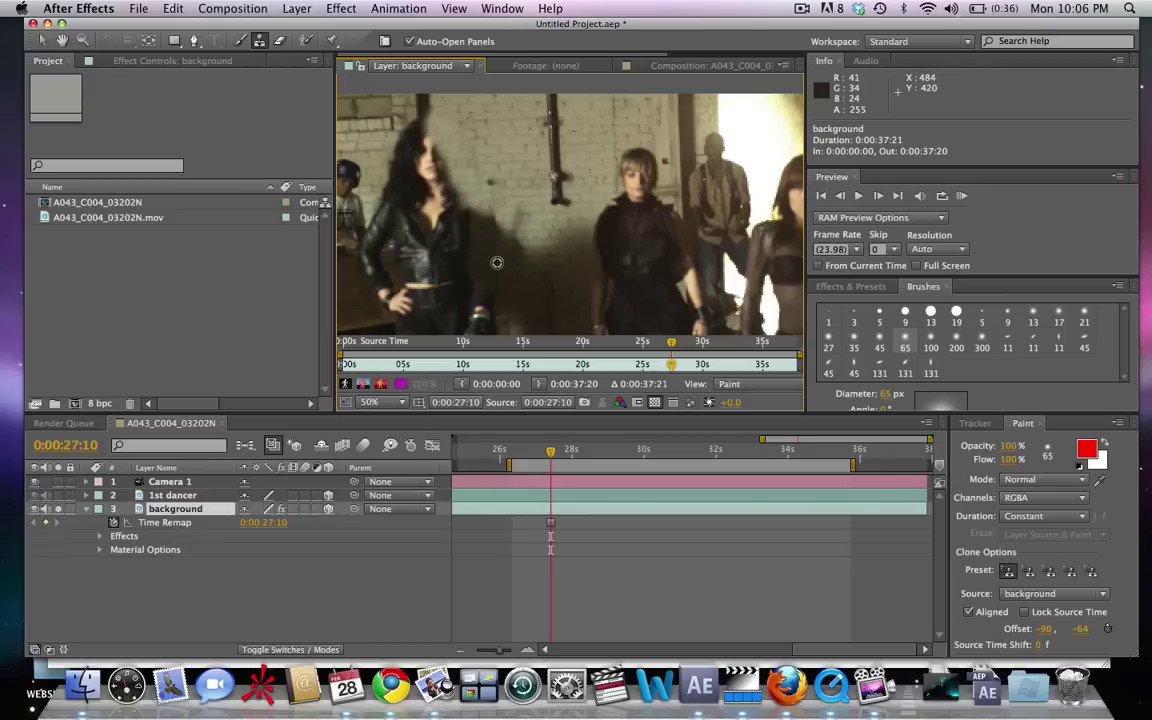
pyautogui.keyDown('alt'); pyautogui.click(513, 270); pyautogui.keyUp('alt')
pyautogui.moveTo(458, 213); pyautogui.dragTo(467, 251)
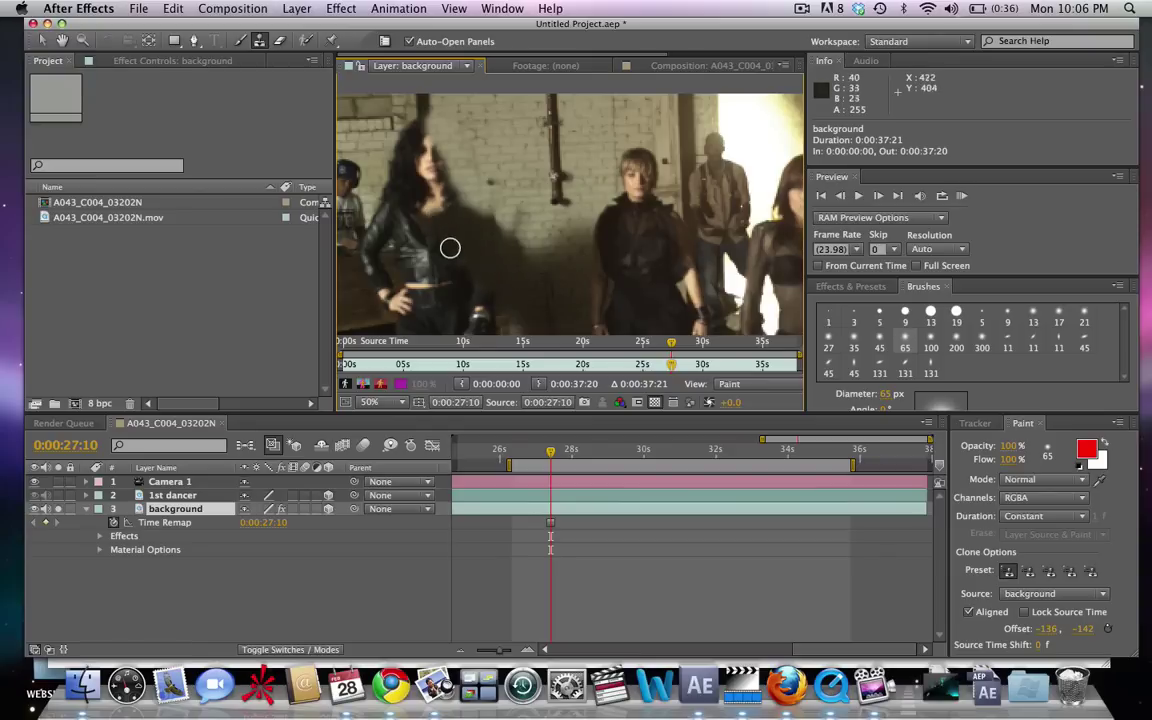
pyautogui.moveTo(435, 242)
pyautogui.mouseDown()
pyautogui.moveTo(448, 270)
pyautogui.moveTo(470, 279)
pyautogui.moveTo(447, 282)
pyautogui.moveTo(454, 293)
pyautogui.moveTo(497, 266)
pyautogui.moveTo(469, 298)
pyautogui.moveTo(483, 313)
pyautogui.moveTo(438, 303)
pyautogui.mouseUp()
pyautogui.keyDown('alt'); pyautogui.click(497, 266); pyautogui.keyUp('alt')
pyautogui.keyDown('alt'); pyautogui.click(490, 131); pyautogui.keyUp('alt')
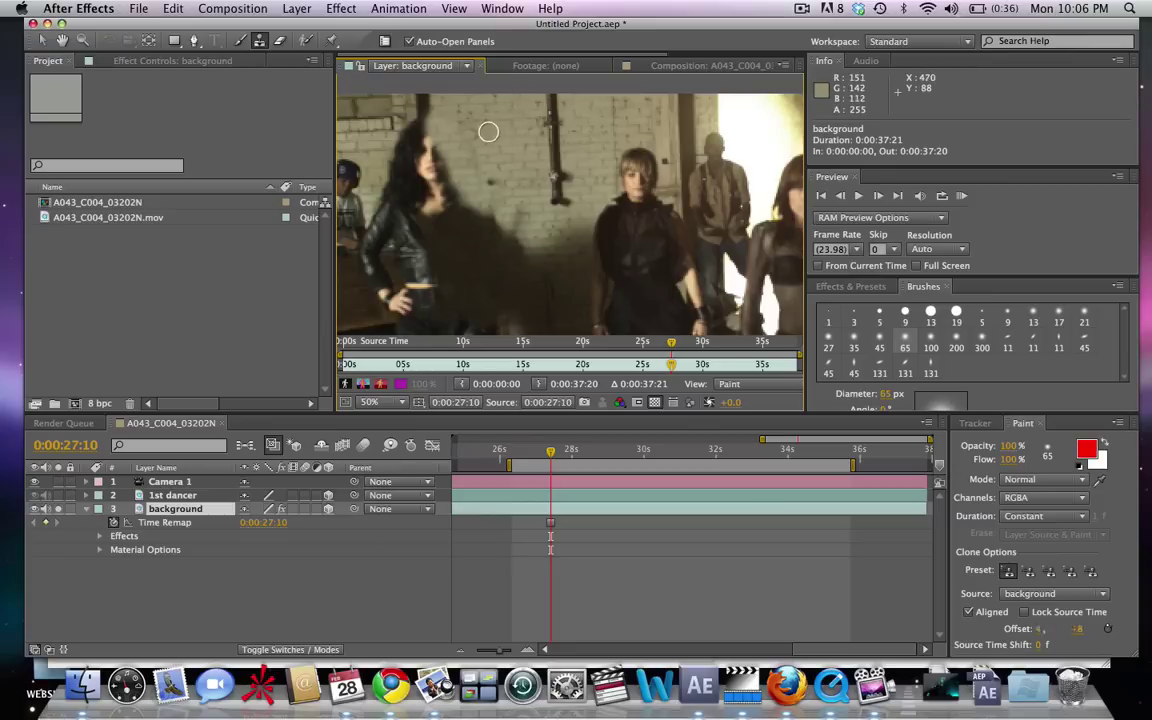
pyautogui.moveTo(448, 195)
pyautogui.mouseDown()
pyautogui.moveTo(441, 155)
pyautogui.moveTo(424, 109)
pyautogui.moveTo(427, 151)
pyautogui.moveTo(423, 99)
pyautogui.moveTo(426, 163)
pyautogui.mouseUp()
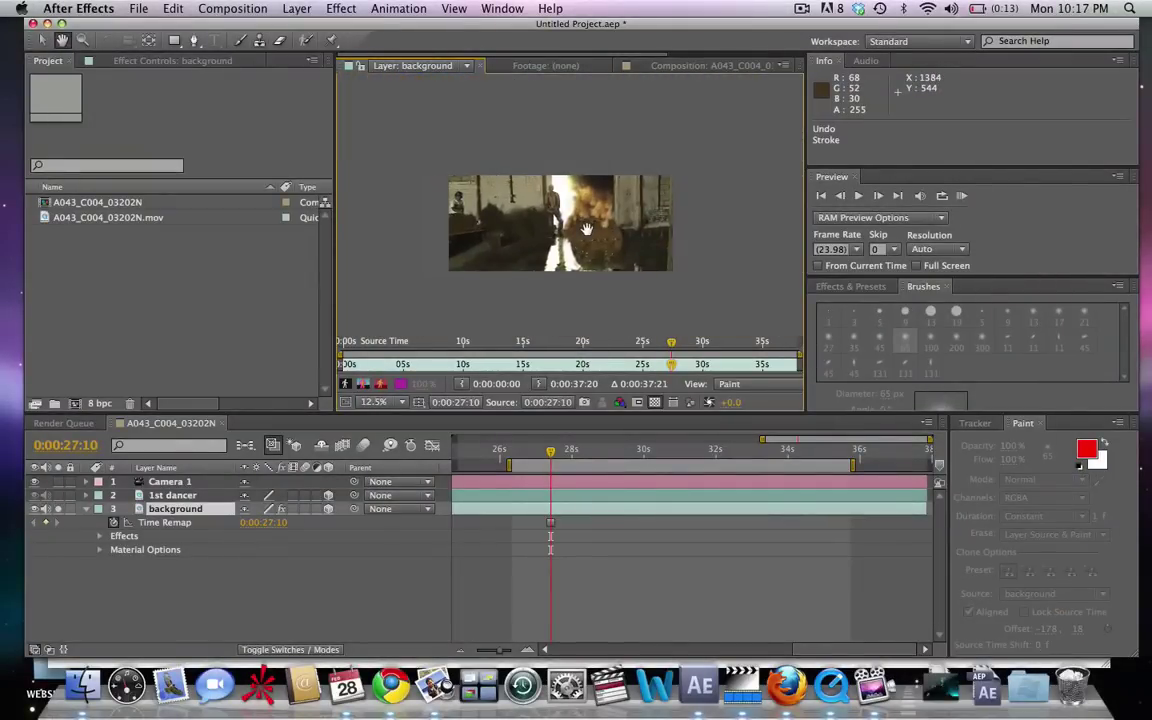
# - Inspect the painted background for leftover dancer traces and return to the composition view
pyautogui.scroll(3, 587, 229)
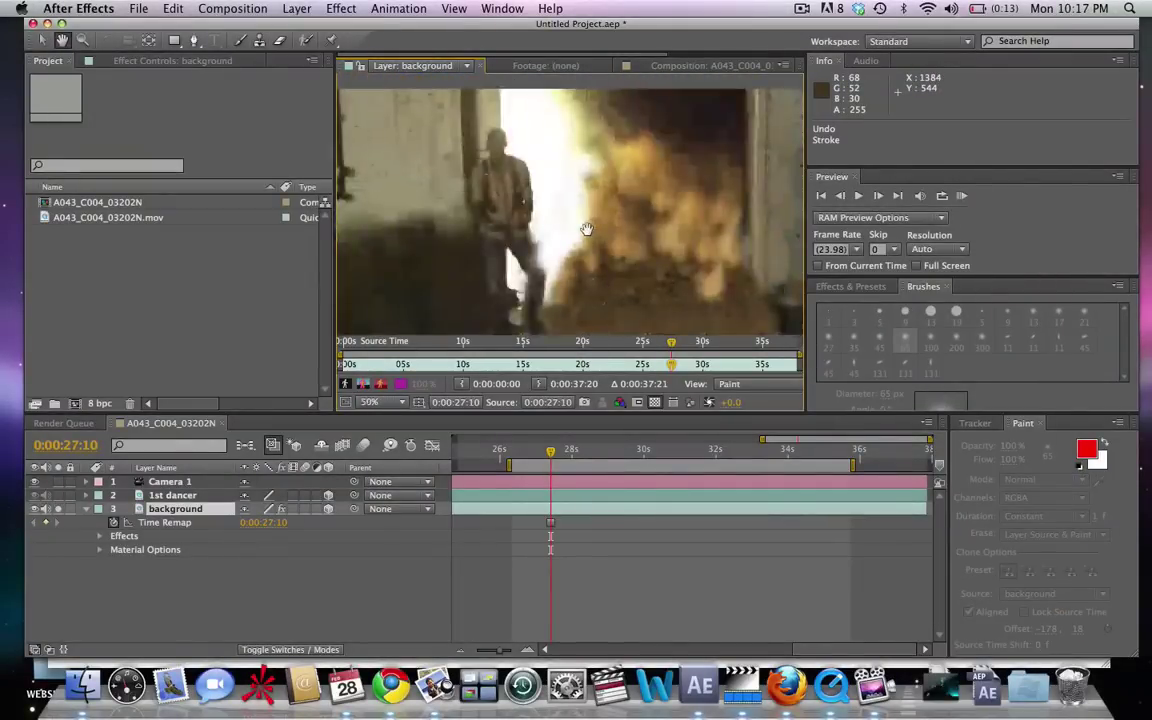
pyautogui.scroll(-4, 587, 229)
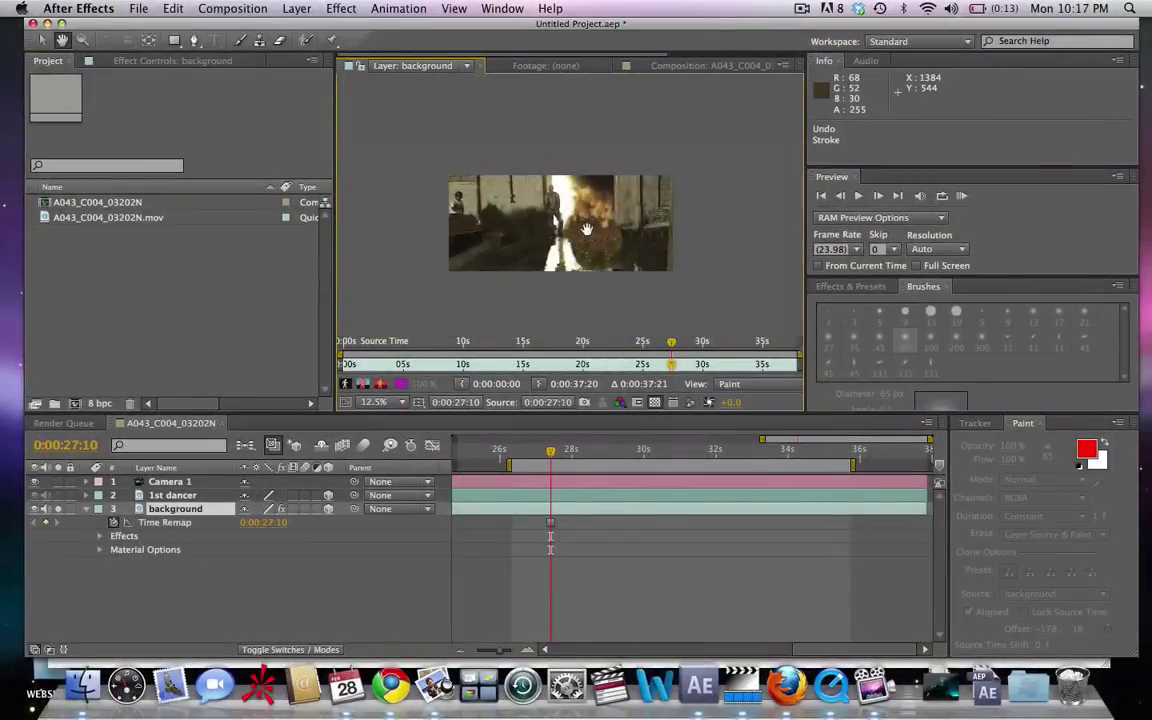
pyautogui.scroll(2, 587, 218)
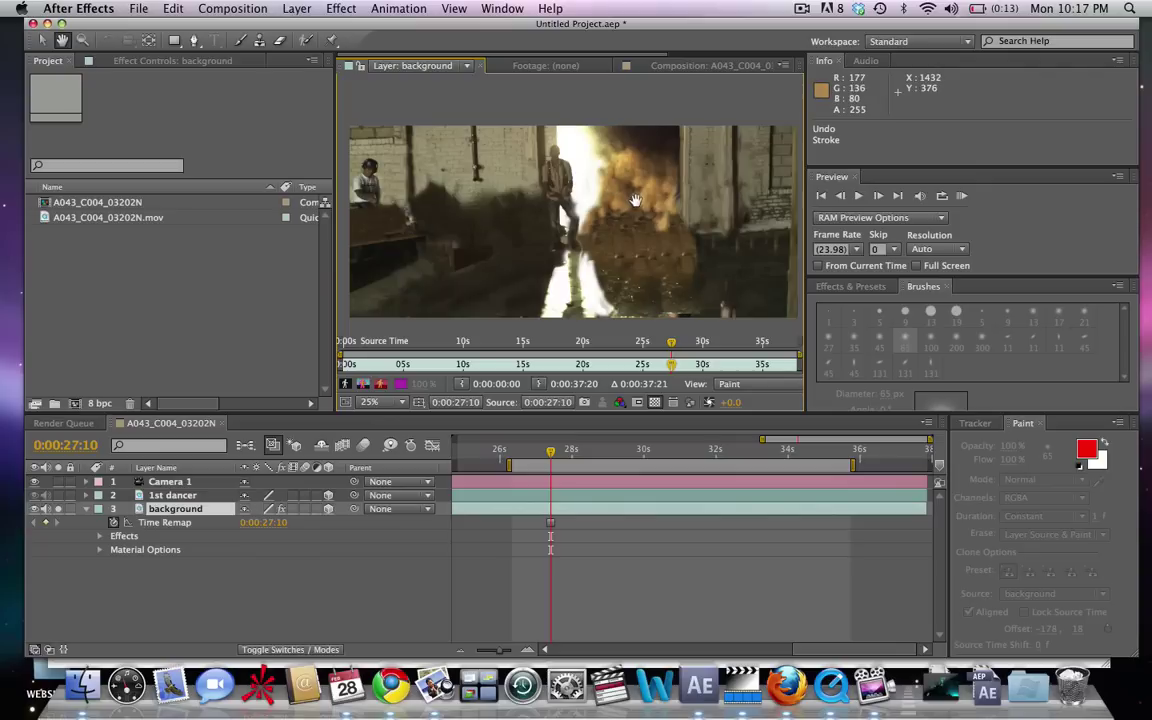
pyautogui.press('v')
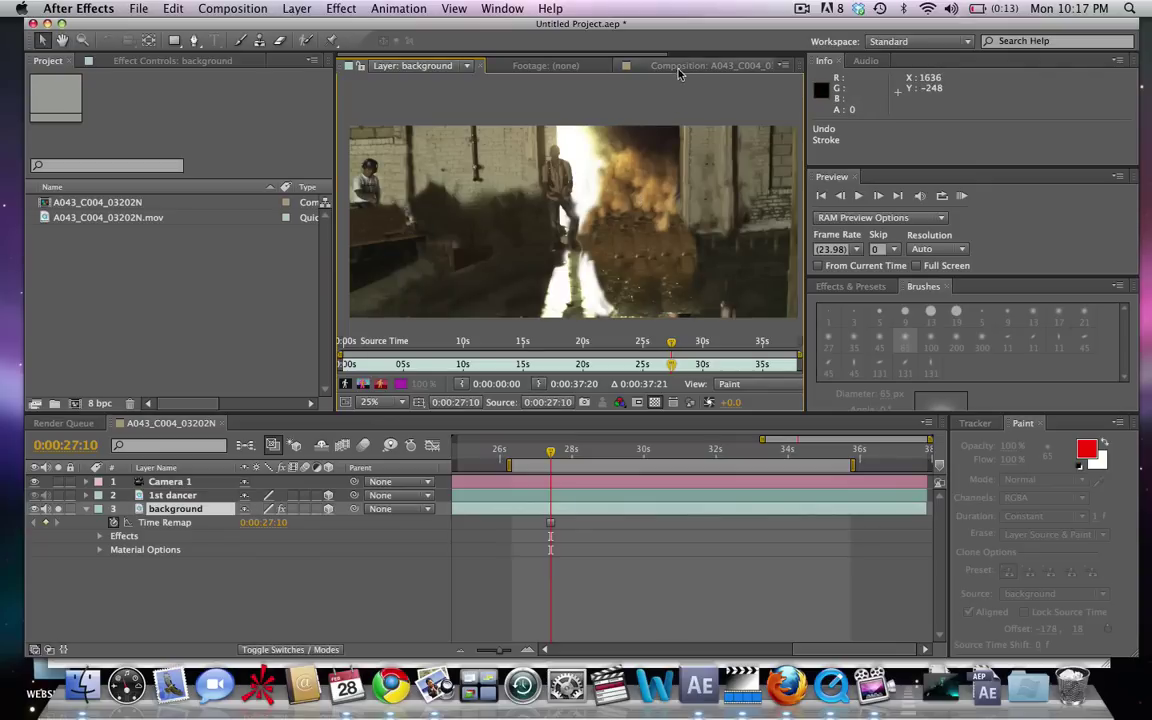
pyautogui.click(678, 68)
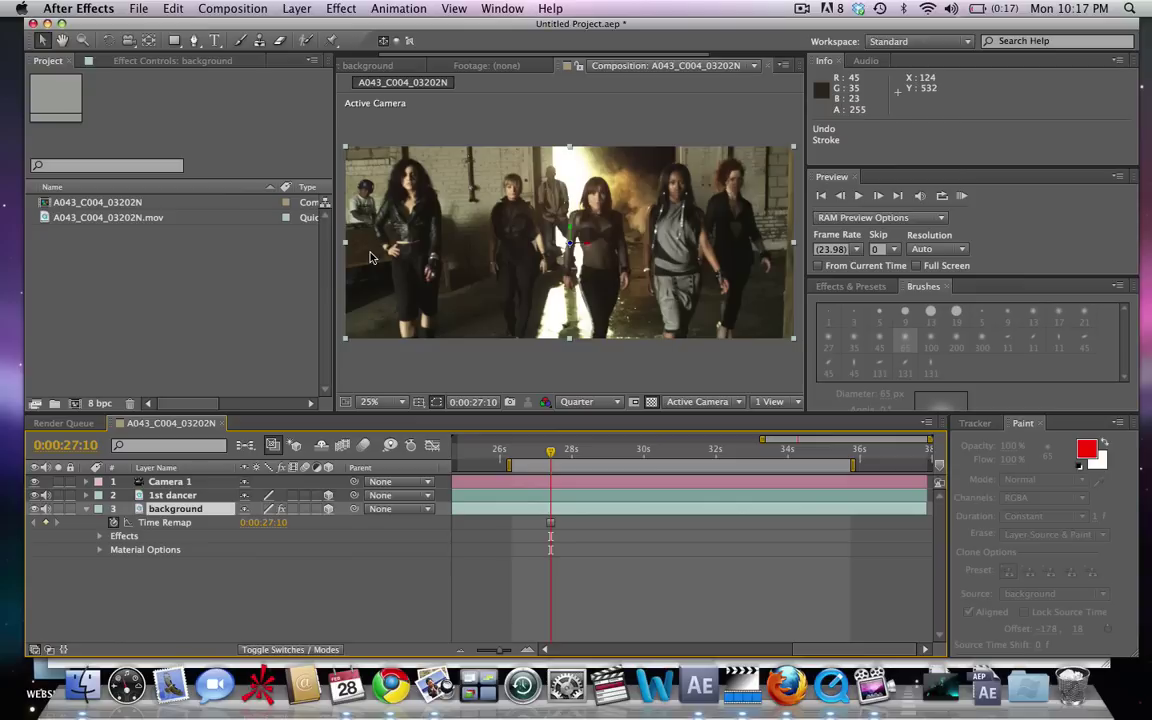
# - Make four copies of the 1st dancer layer above the background
pyautogui.press('h')
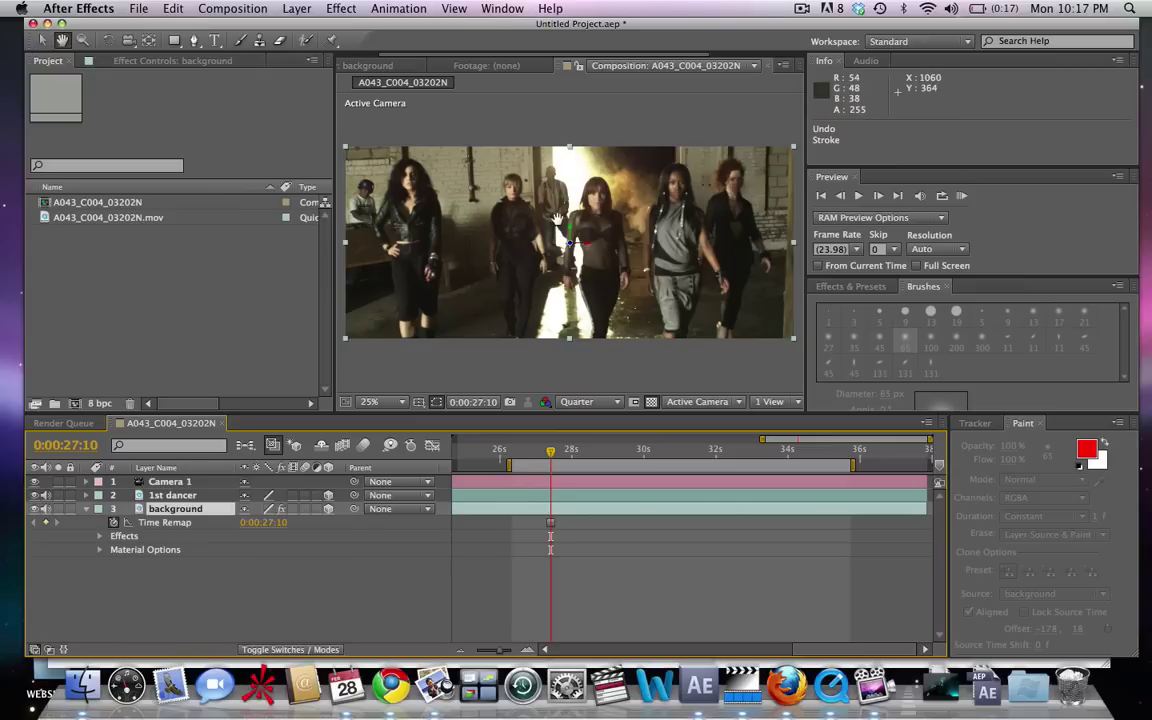
pyautogui.moveTo(443, 222); pyautogui.dragTo(558, 218)
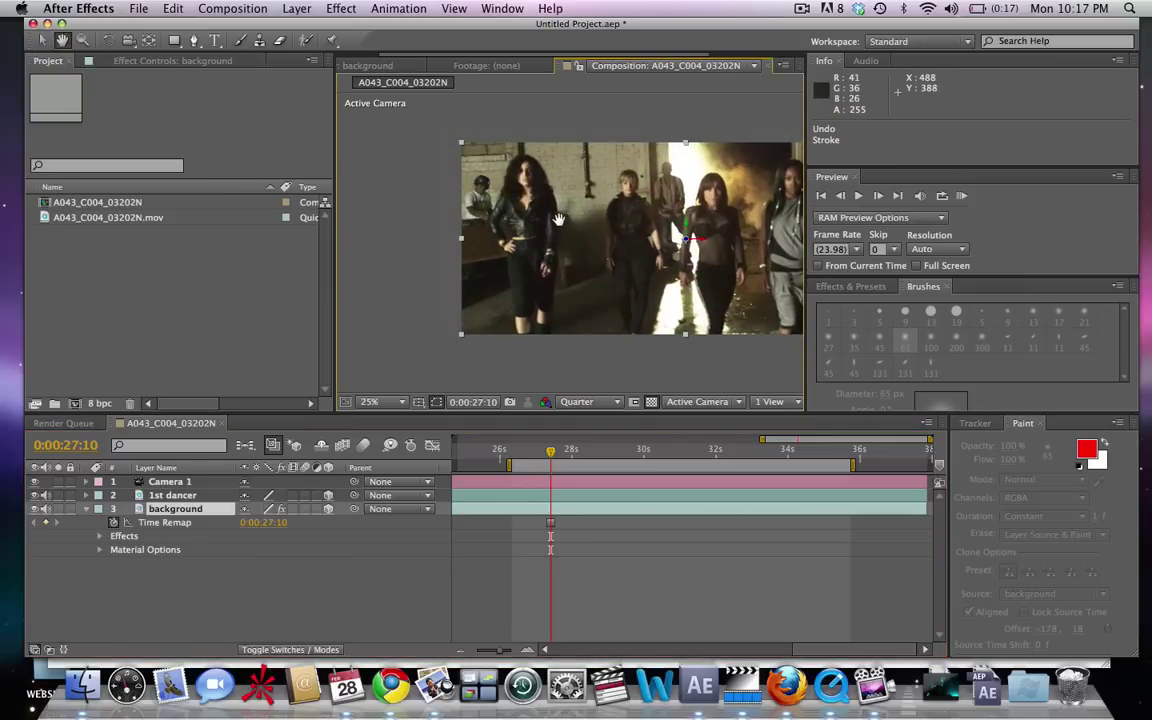
pyautogui.scroll(2, 558, 218)
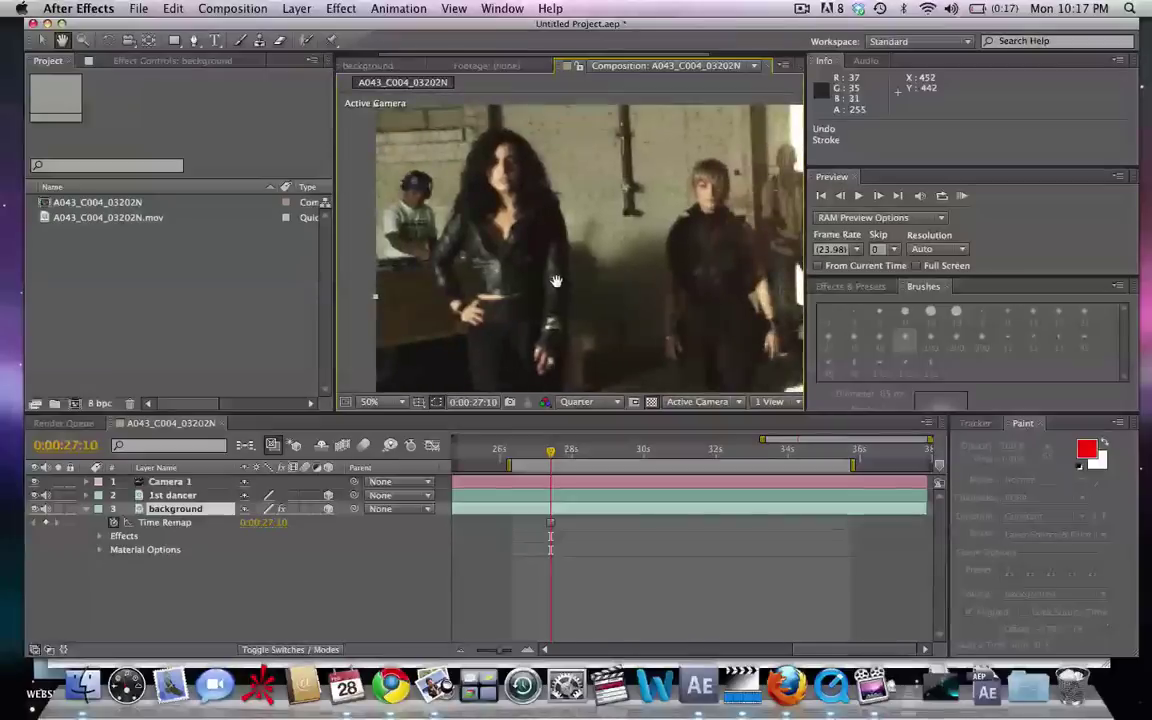
pyautogui.press('v')
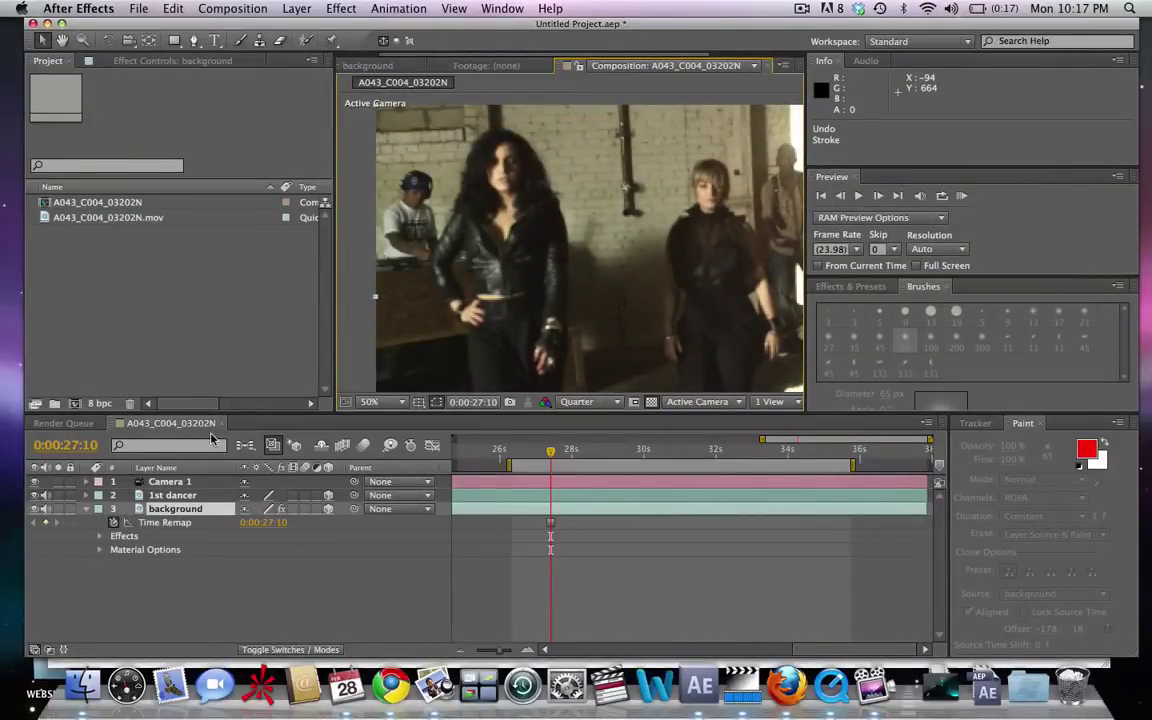
pyautogui.click(172, 497)
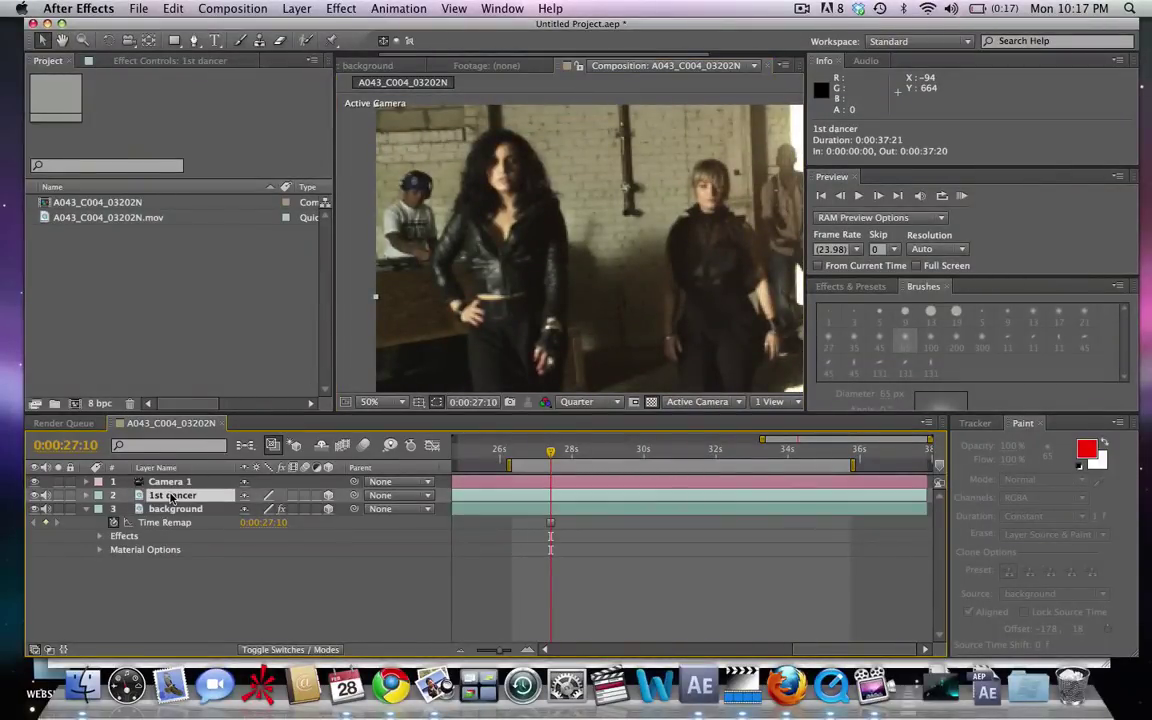
pyautogui.press('super+c')
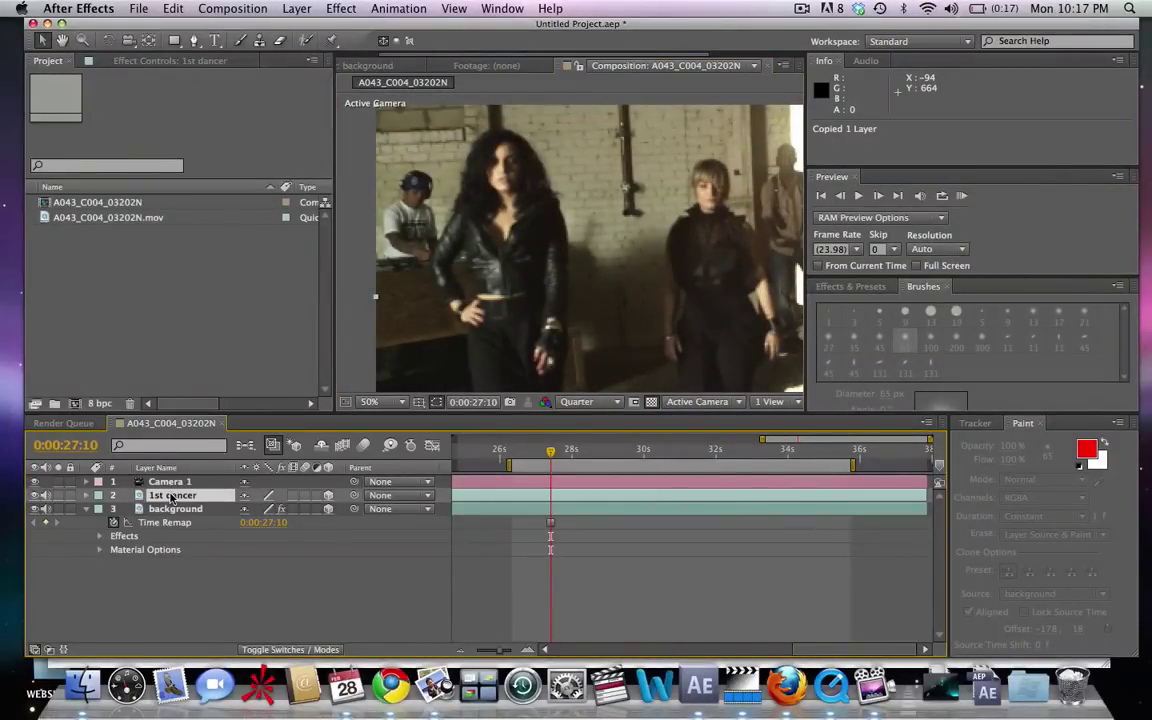
pyautogui.press('super+v')
pyautogui.press('super+v')
pyautogui.press('super+v')
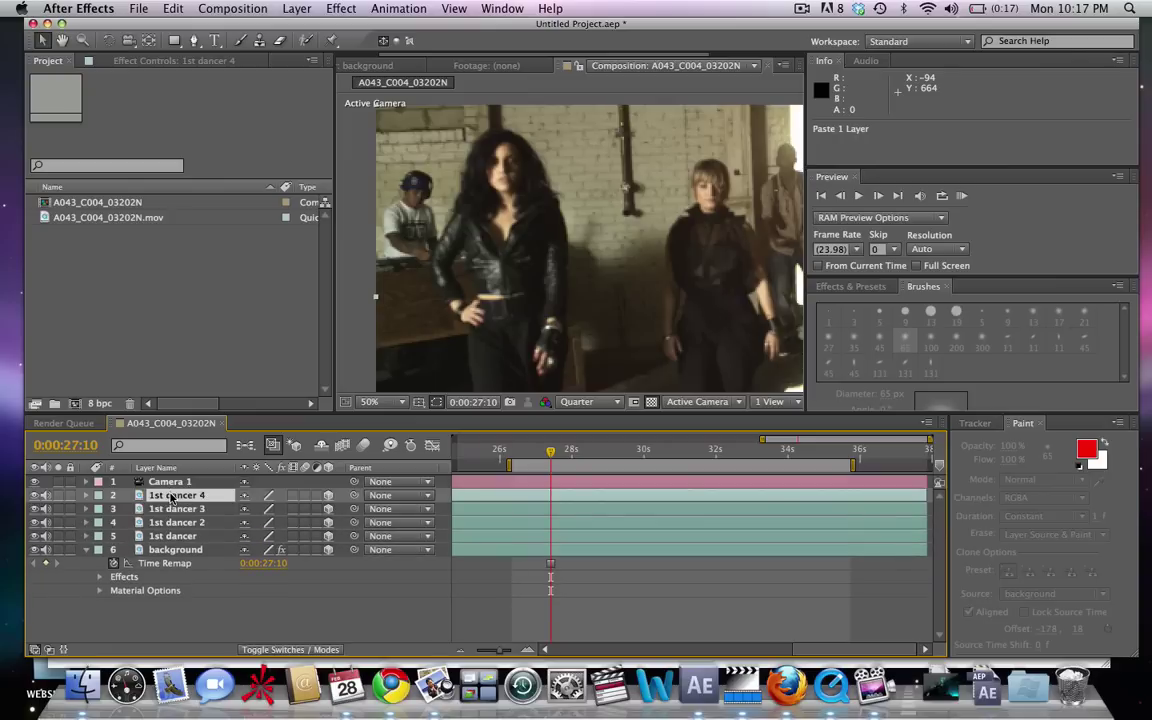
pyautogui.press('super+v')
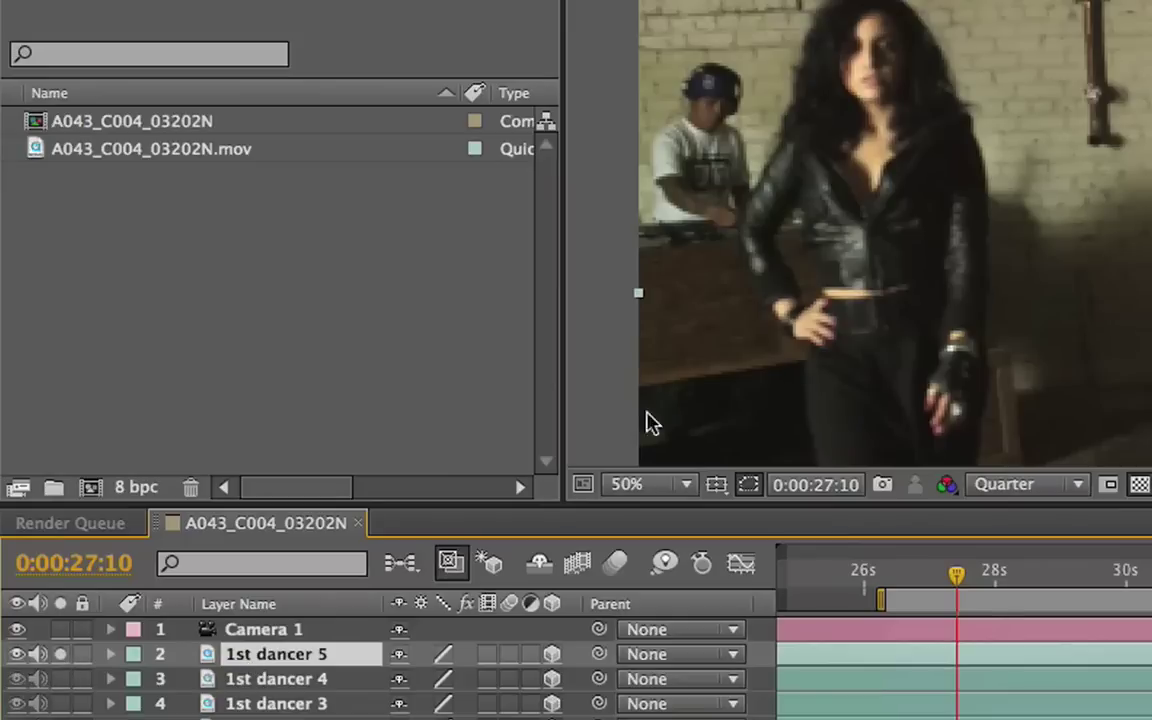
# - Set the composition's preview resolution to Full
pyautogui.scroll(5, 529, 275)
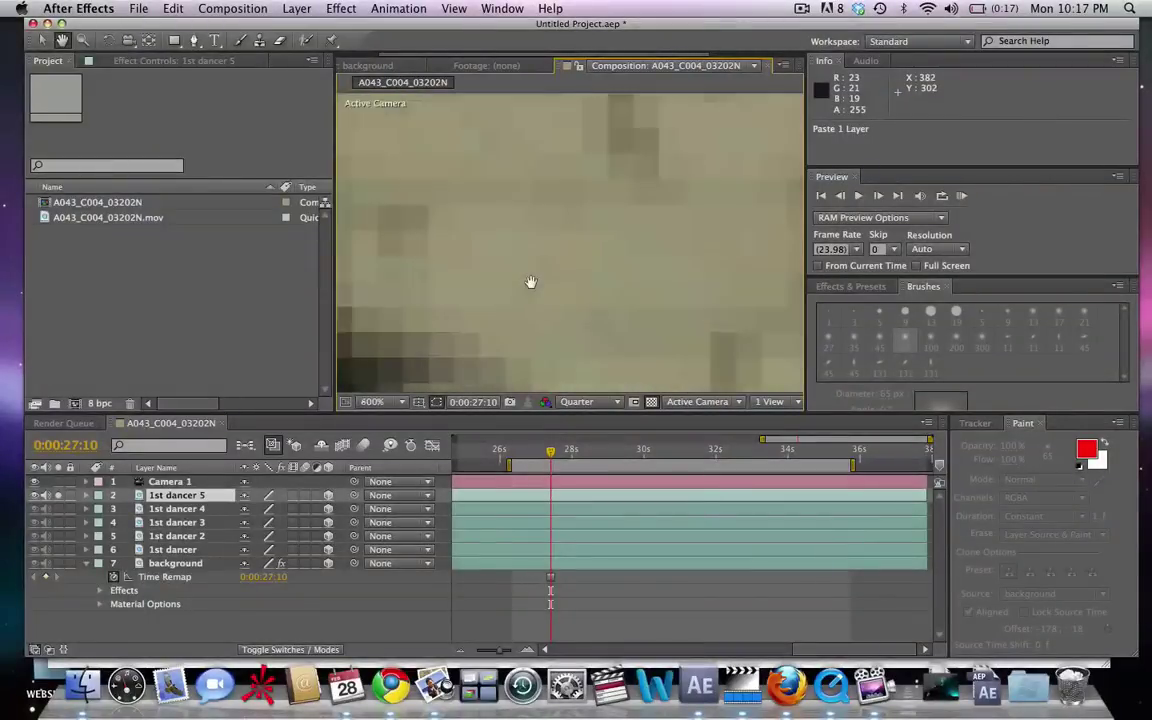
pyautogui.scroll(-3, 527, 283)
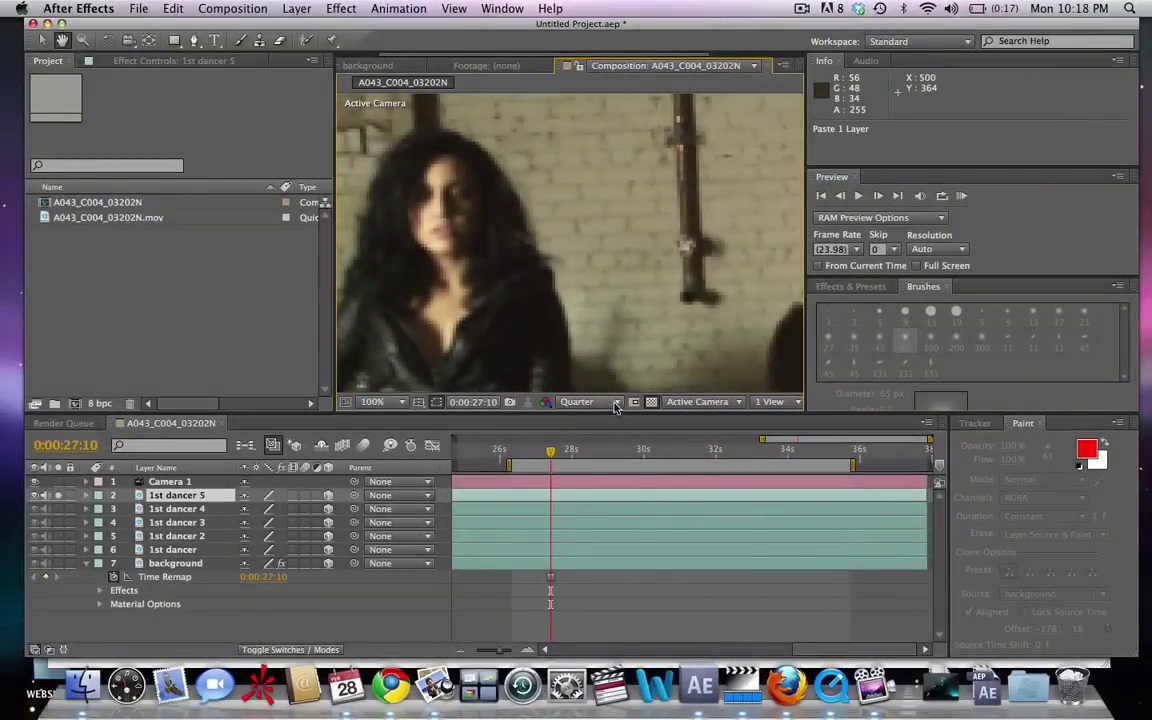
pyautogui.click(615, 403)
pyautogui.click(580, 440)
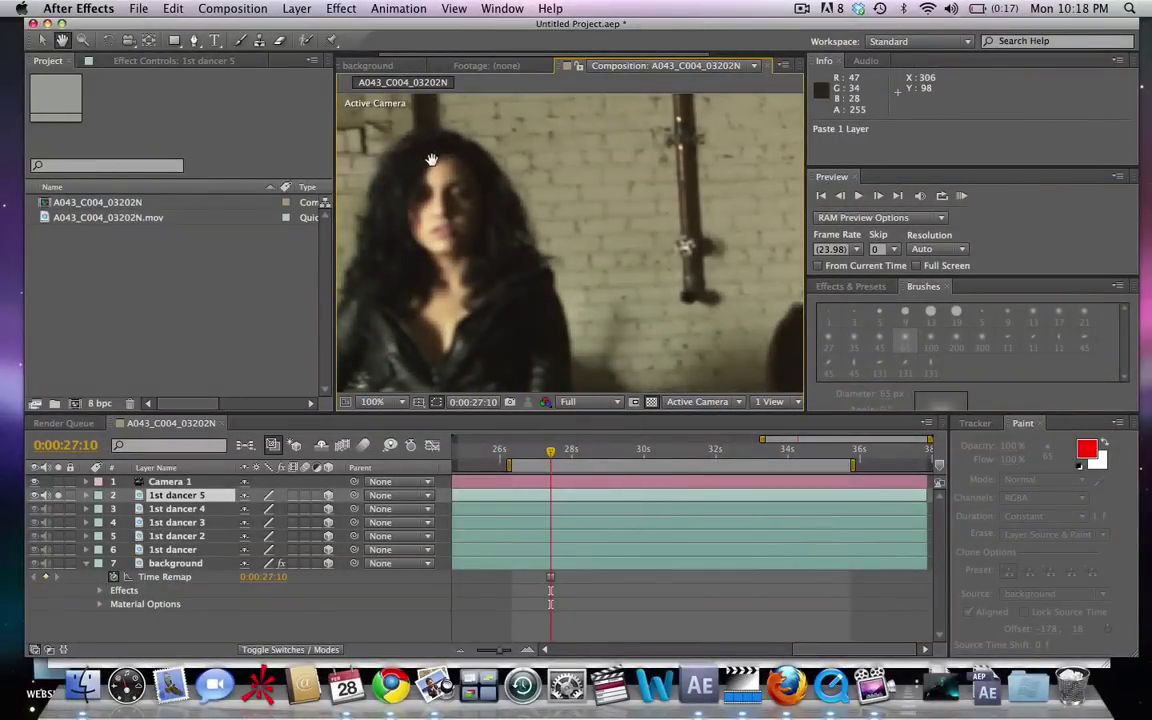
# - Mask the leftmost dancer on the 1st dancer 5 layer by tracing her outline with the Pen tool
pyautogui.moveTo(431, 160); pyautogui.dragTo(530, 233)
pyautogui.scroll(1, 530, 233)
pyautogui.press('g')
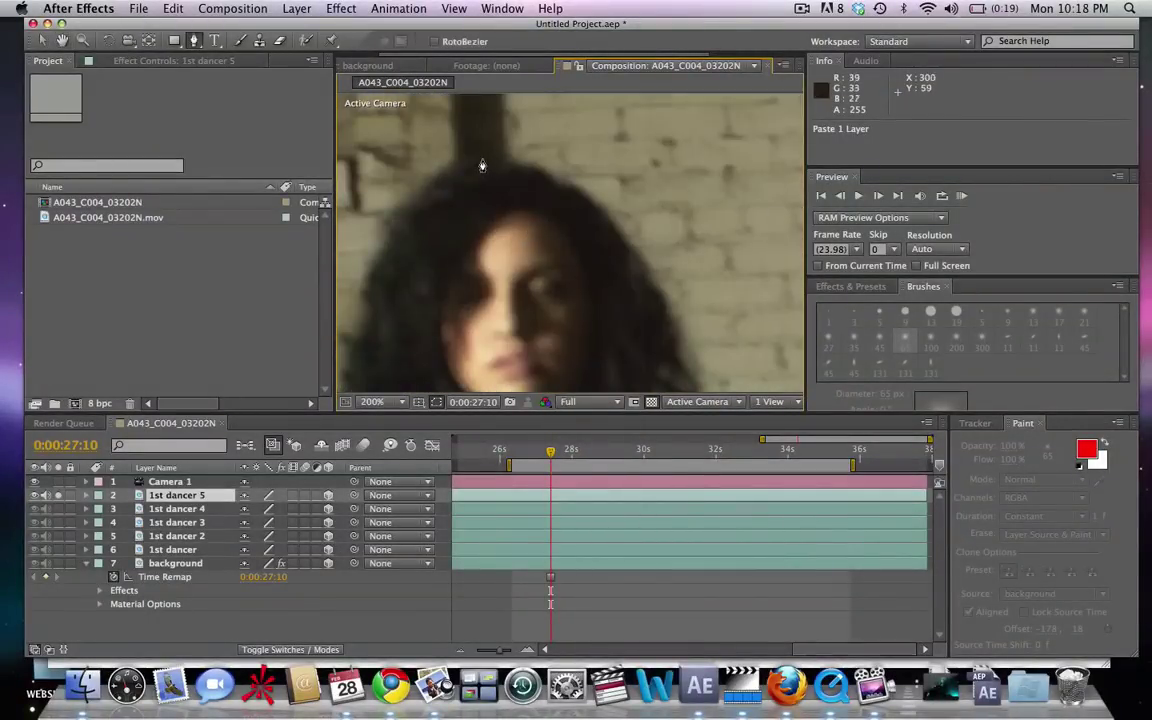
pyautogui.click(482, 159)
pyautogui.moveTo(545, 170); pyautogui.dragTo(604, 211)
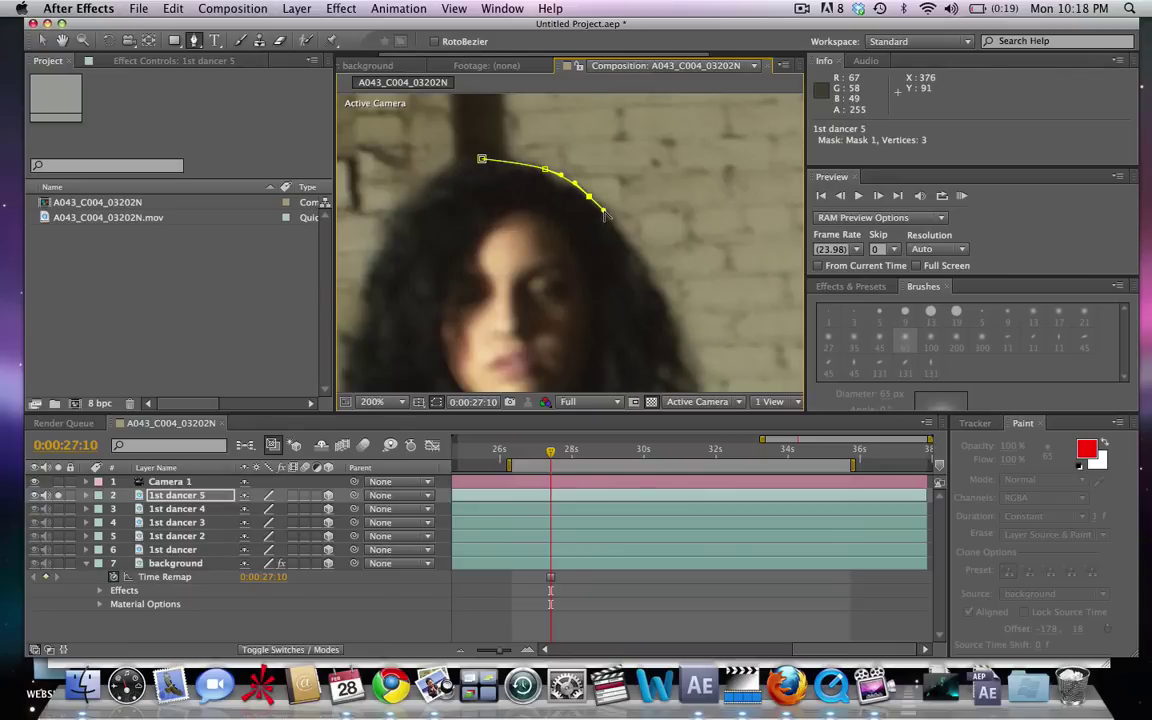
pyautogui.moveTo(656, 279); pyautogui.dragTo(644, 183)
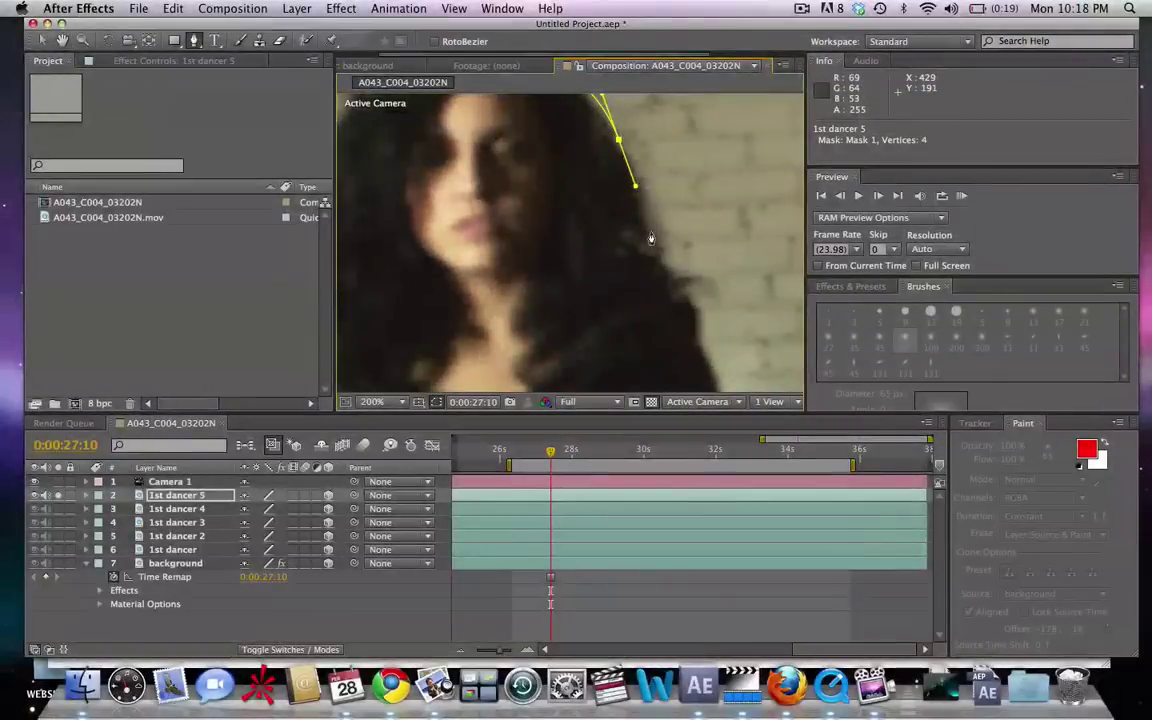
pyautogui.moveTo(650, 232); pyautogui.dragTo(703, 326)
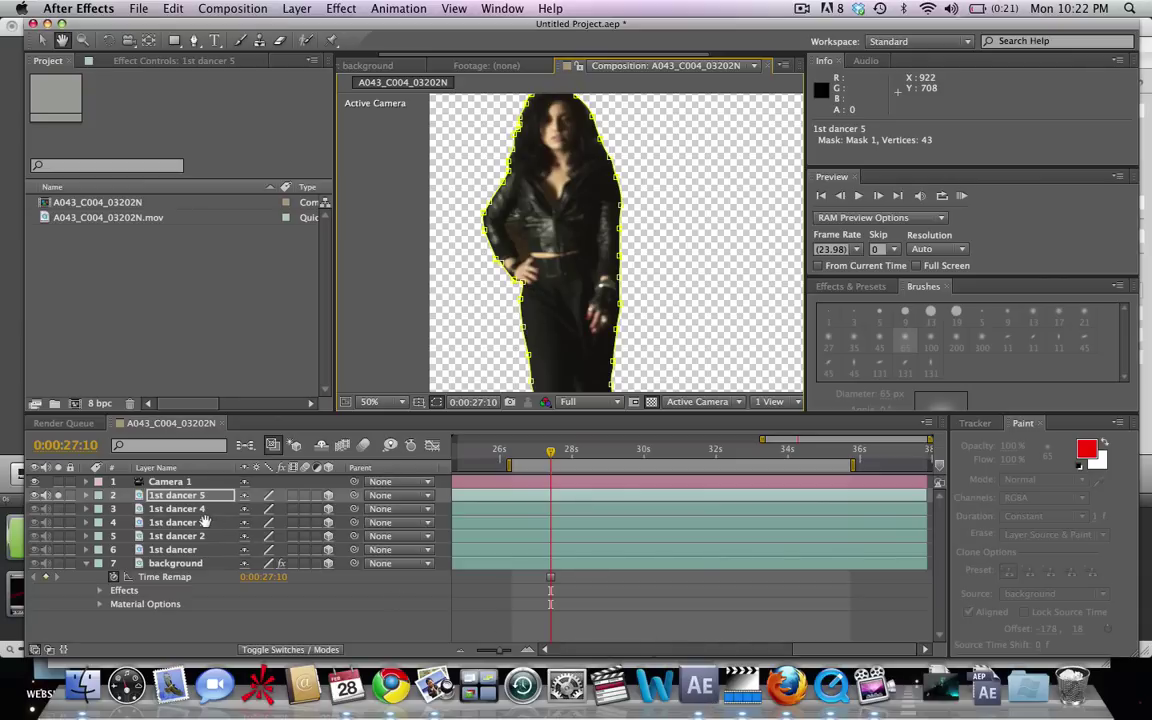
# - Turn off solo for the 1st dancer 5 layer and solo the 1st dancer 4 layer instead
pyautogui.press('v')
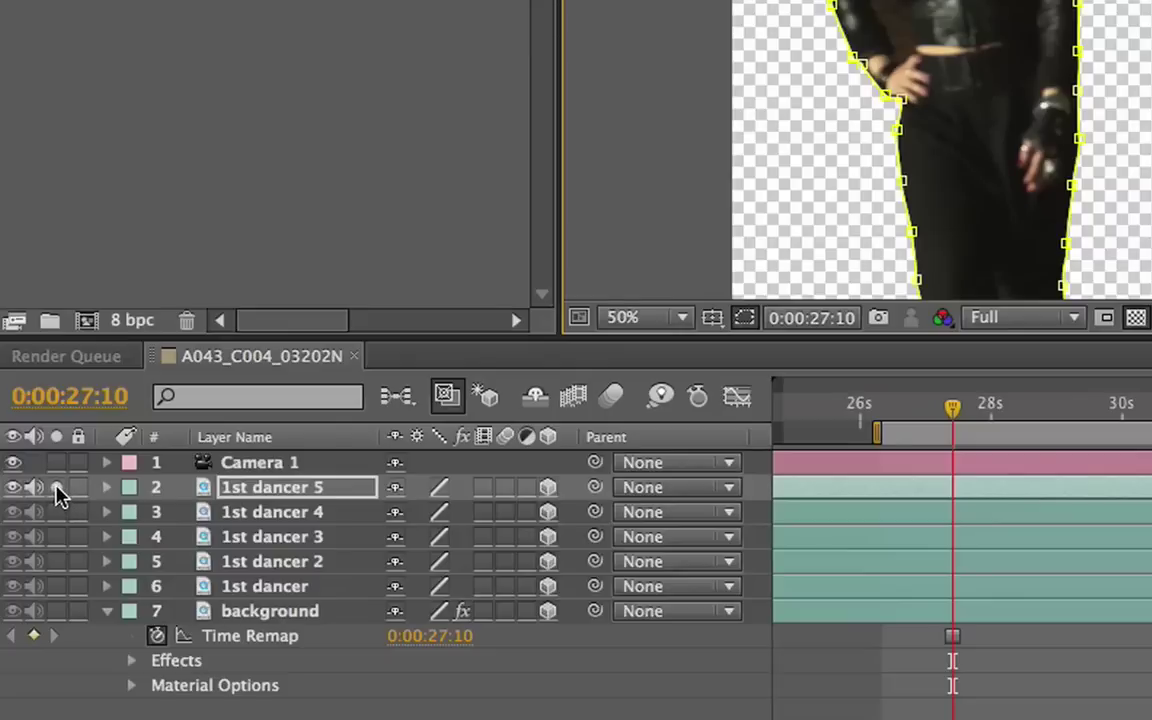
pyautogui.click(57, 488)
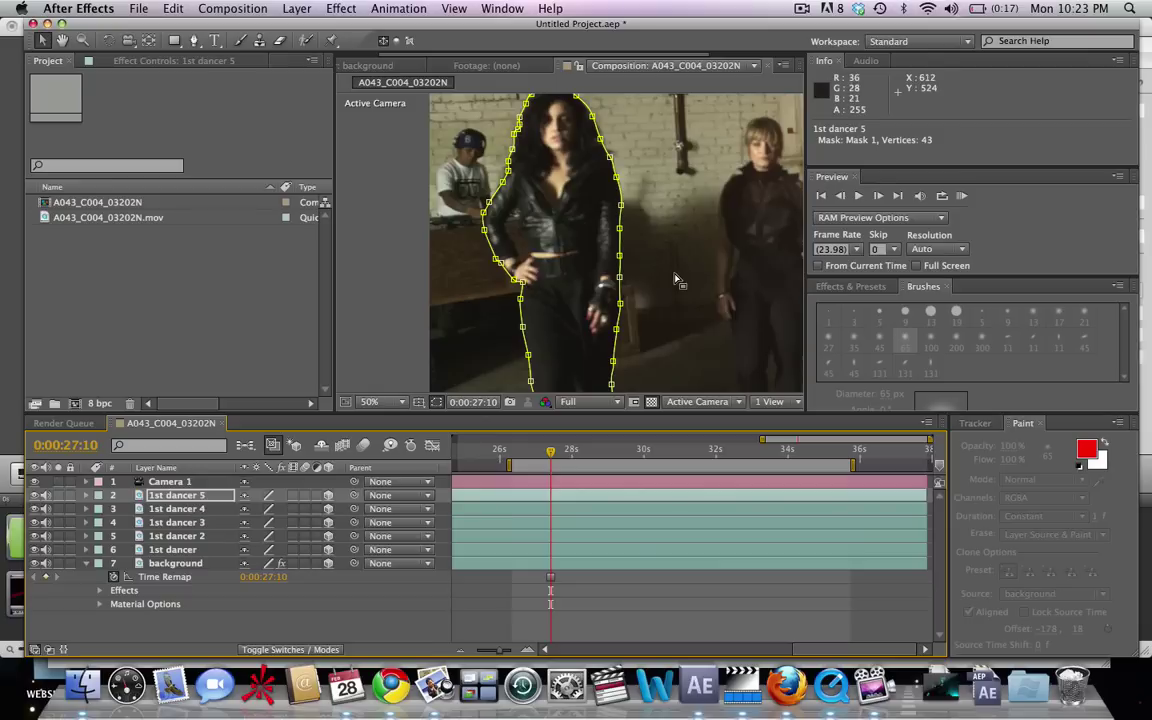
pyautogui.press('h')
pyautogui.moveTo(710, 258); pyautogui.dragTo(530, 270)
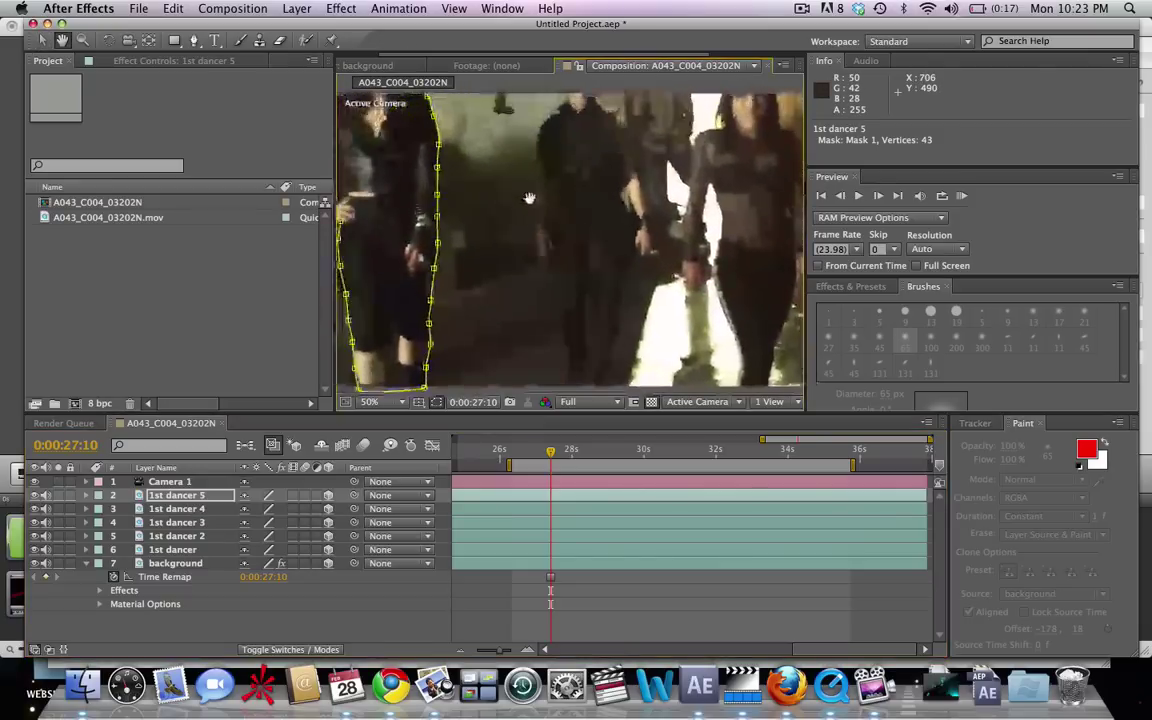
pyautogui.press('v')
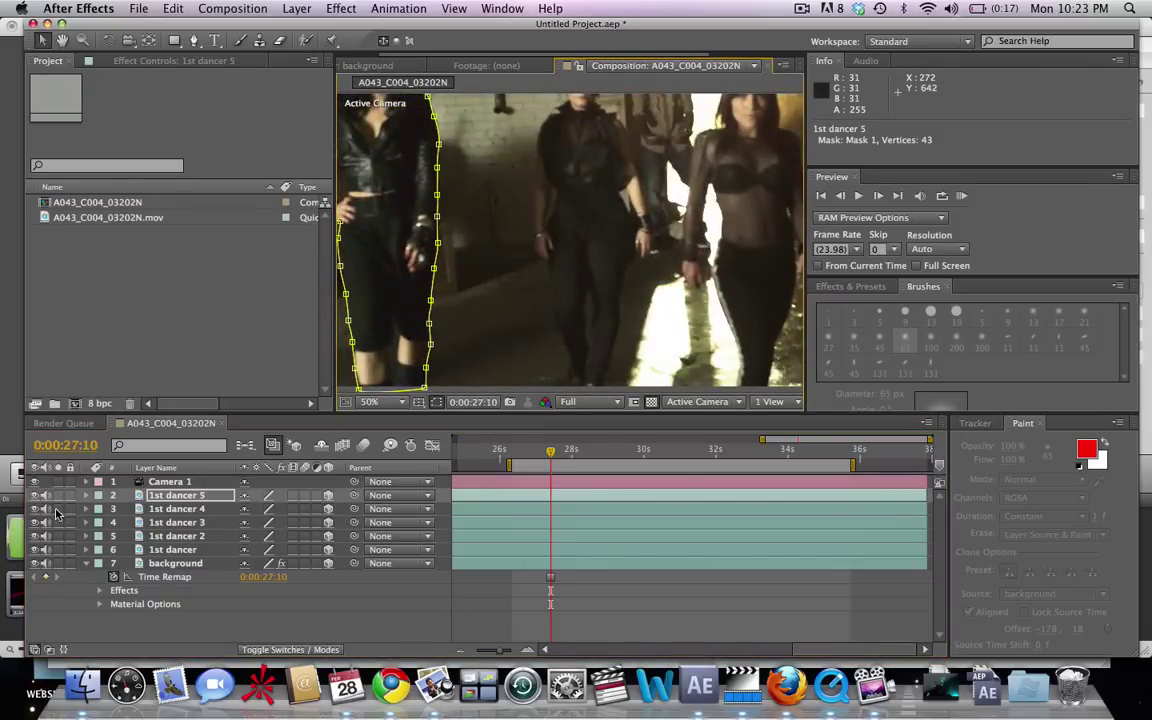
pyautogui.click(57, 509)
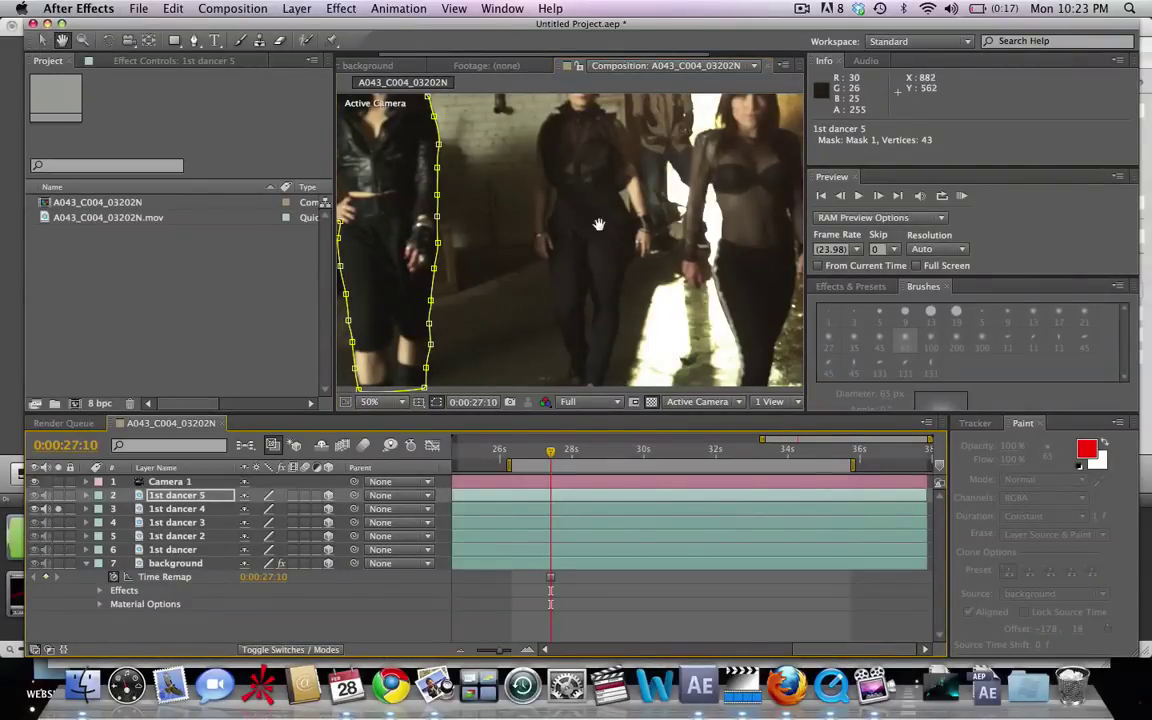
# - Mask the second dancer from the left on the 1st dancer 4 layer with the Pen tool
pyautogui.scroll(2, 586, 303)
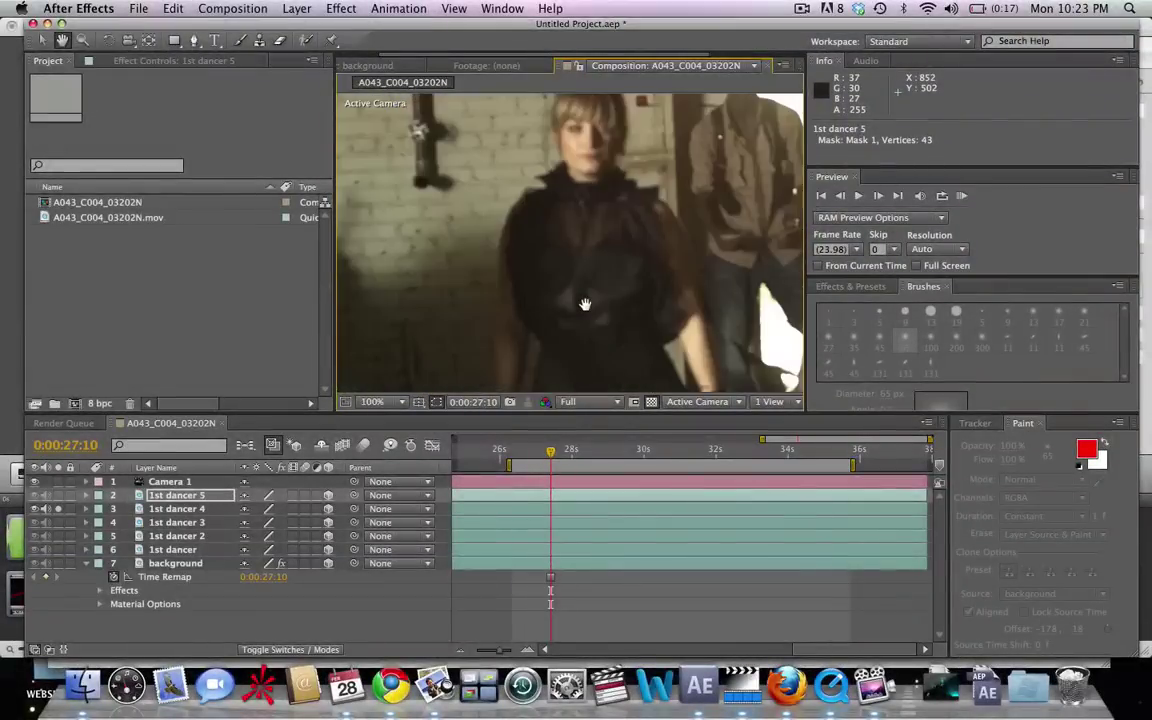
pyautogui.moveTo(586, 303)
pyautogui.mouseDown()
pyautogui.moveTo(628, 190)
pyautogui.moveTo(603, 301)
pyautogui.mouseUp()
pyautogui.scroll(1, 603, 301)
pyautogui.press('g')
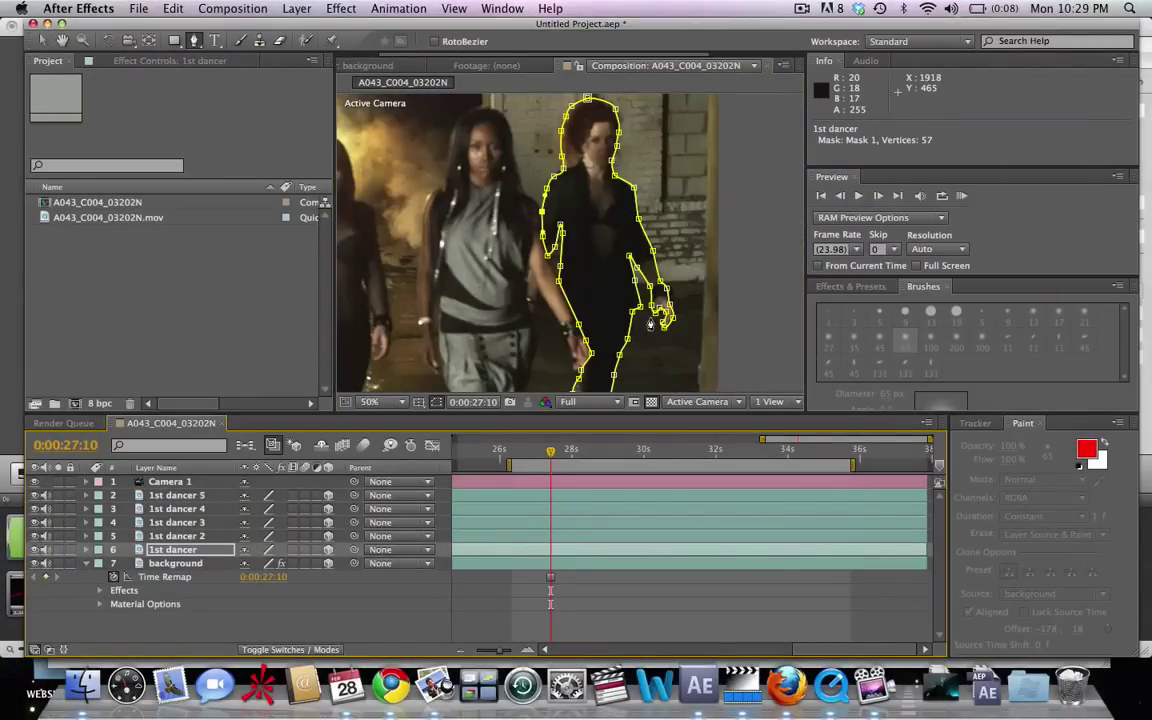
# - Select the five dancer layers, from 1st dancer 5 down to 1st dancer, and collapse the background layer's properties
pyautogui.press('h')
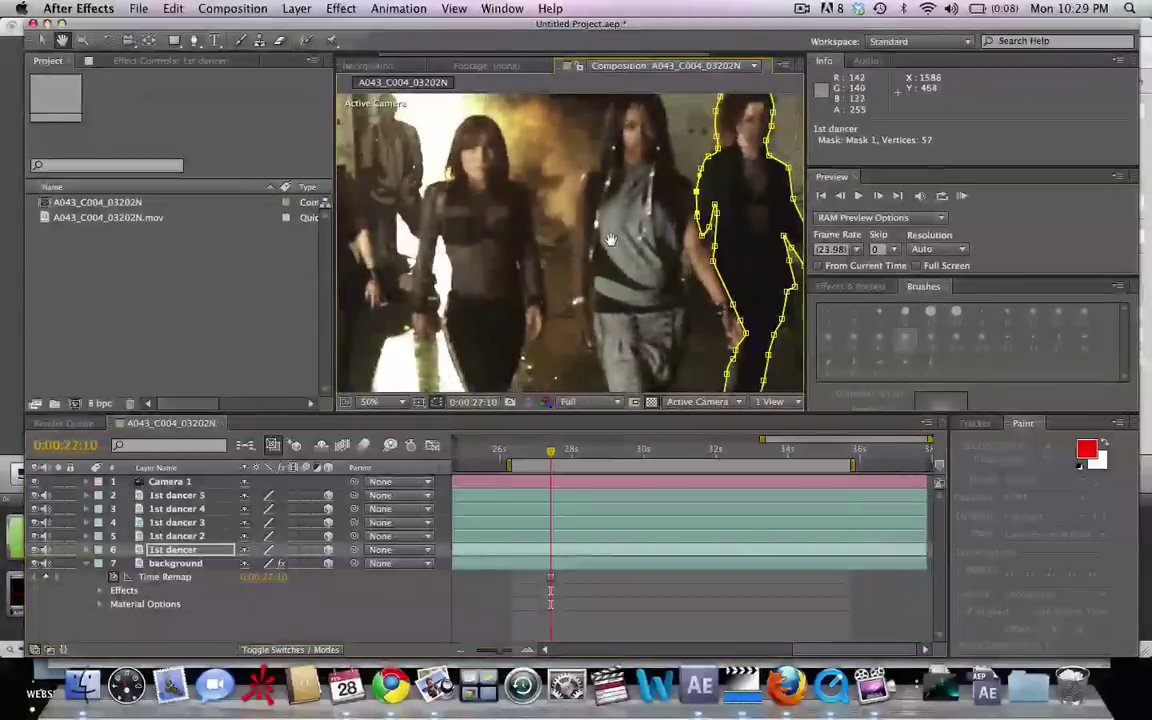
pyautogui.scroll(-2, 563, 243)
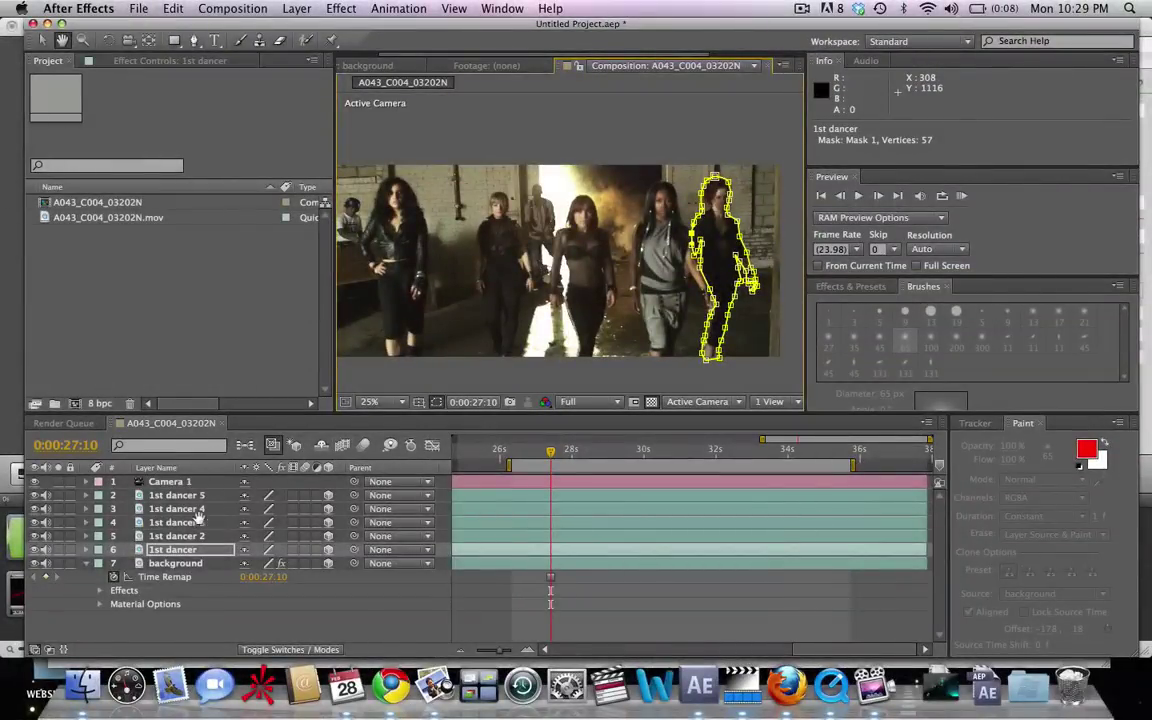
pyautogui.press('v')
pyautogui.keyDown('shift'); pyautogui.click(182, 498); pyautogui.keyUp('shift')
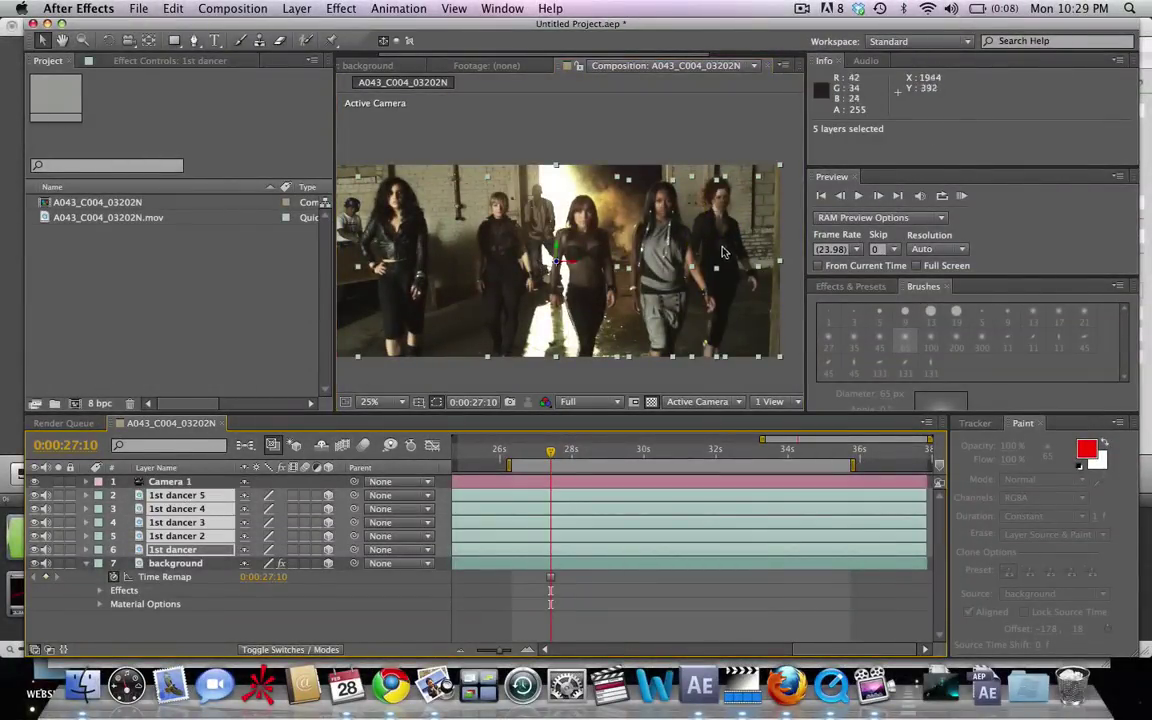
pyautogui.click(87, 564)
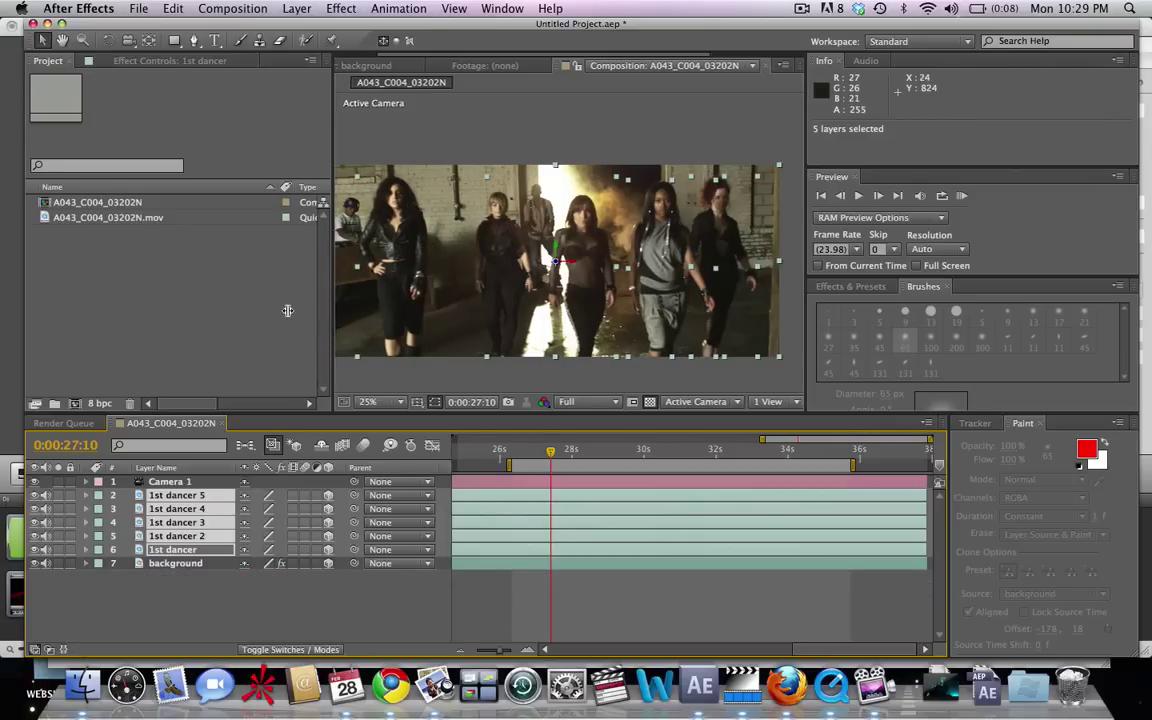
# - Enlarge the composition viewer and split it into two side-by-side views, Top and Active Camera
pyautogui.moveTo(335, 330); pyautogui.dragTo(100, 330)
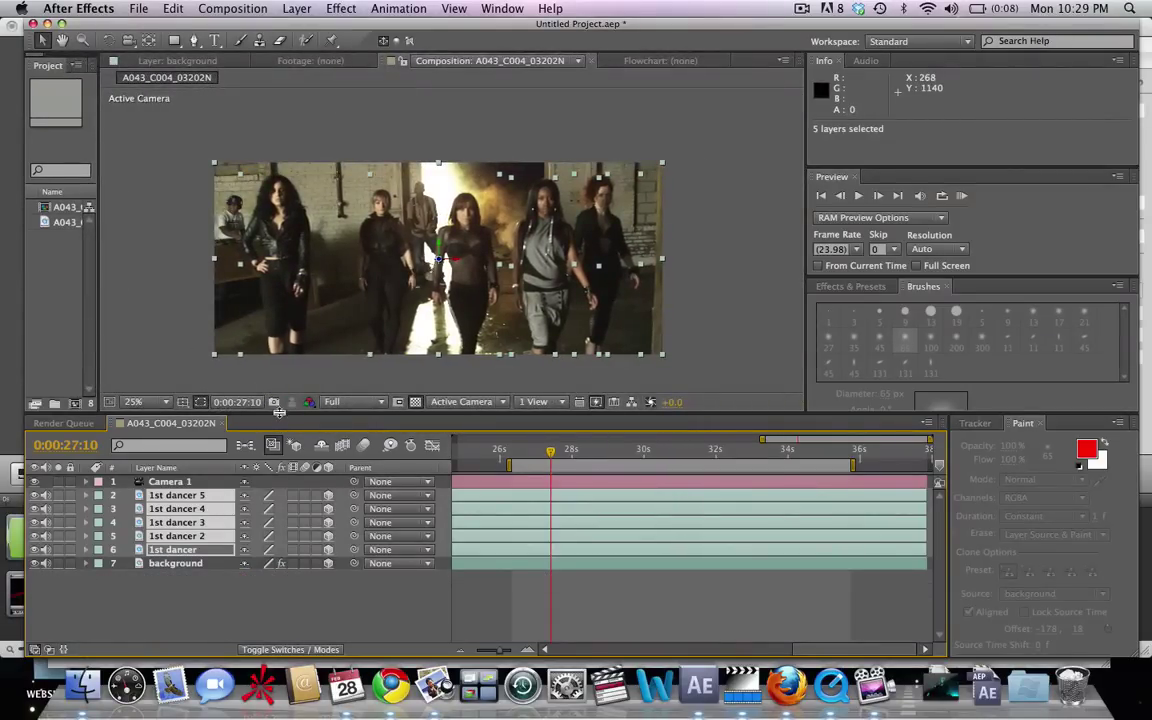
pyautogui.moveTo(279, 412); pyautogui.dragTo(279, 493)
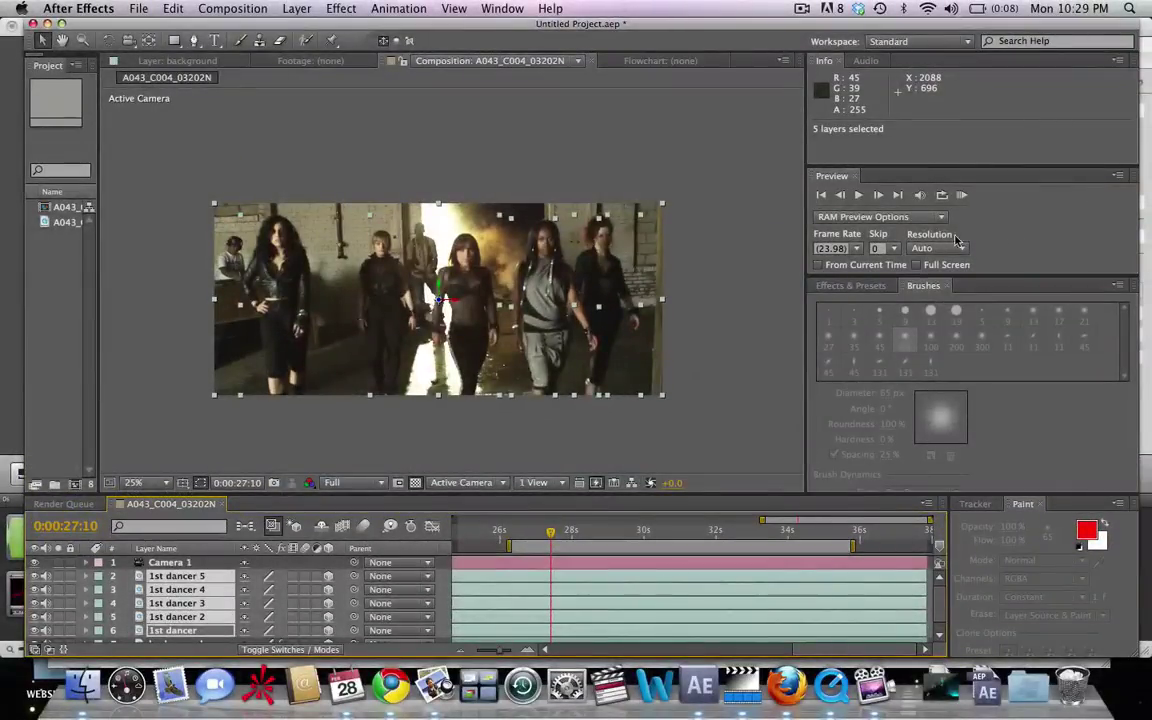
pyautogui.moveTo(810, 241); pyautogui.dragTo(970, 241)
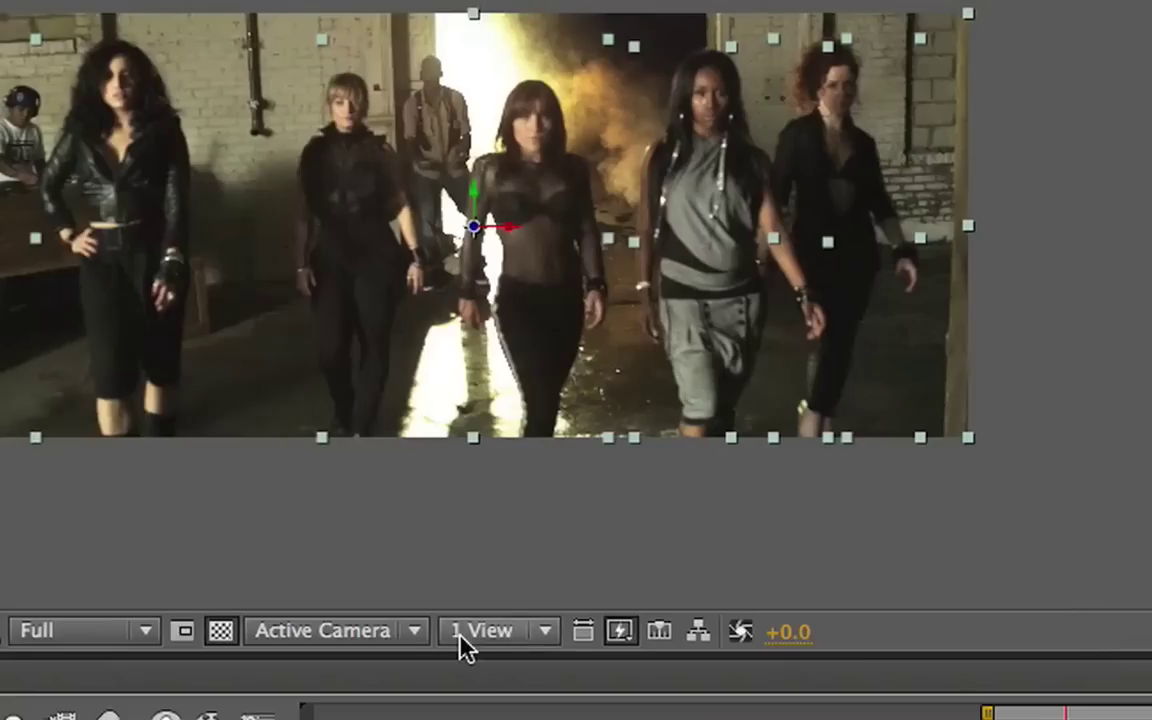
pyautogui.click(525, 486)
pyautogui.click(481, 695)
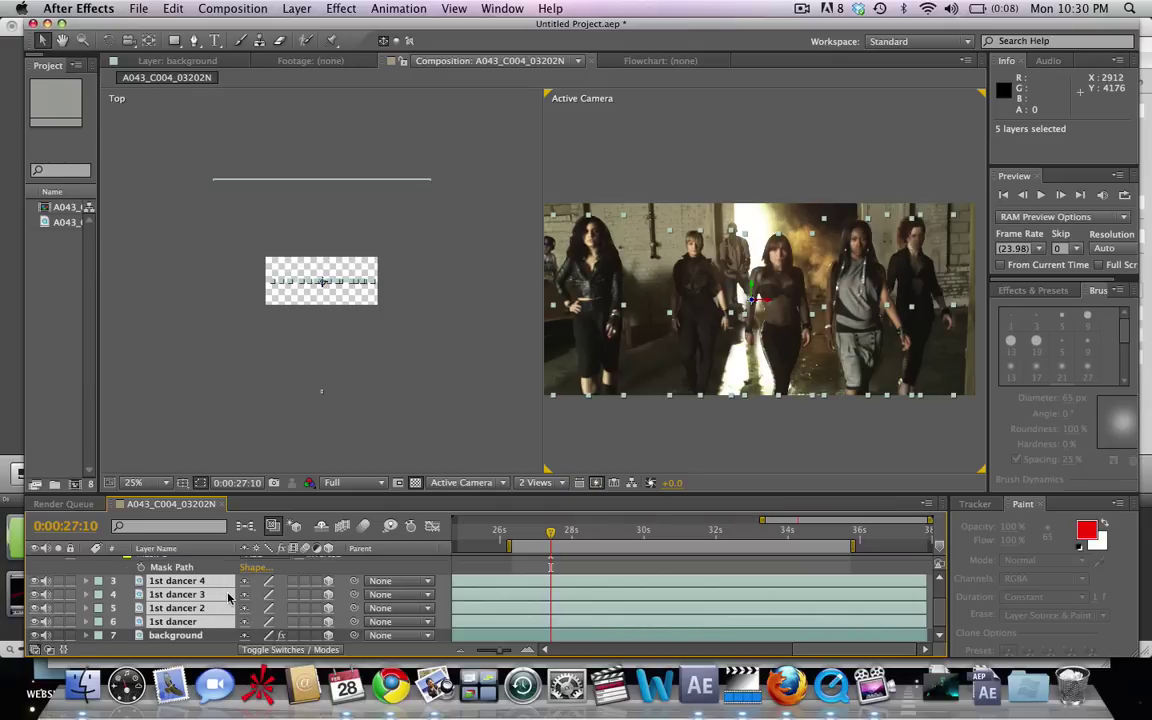
# - Move the 1st dancer 5 layer slightly toward the camera along Z in the Top view
pyautogui.scroll(3, 228, 598)
pyautogui.click(183, 563)
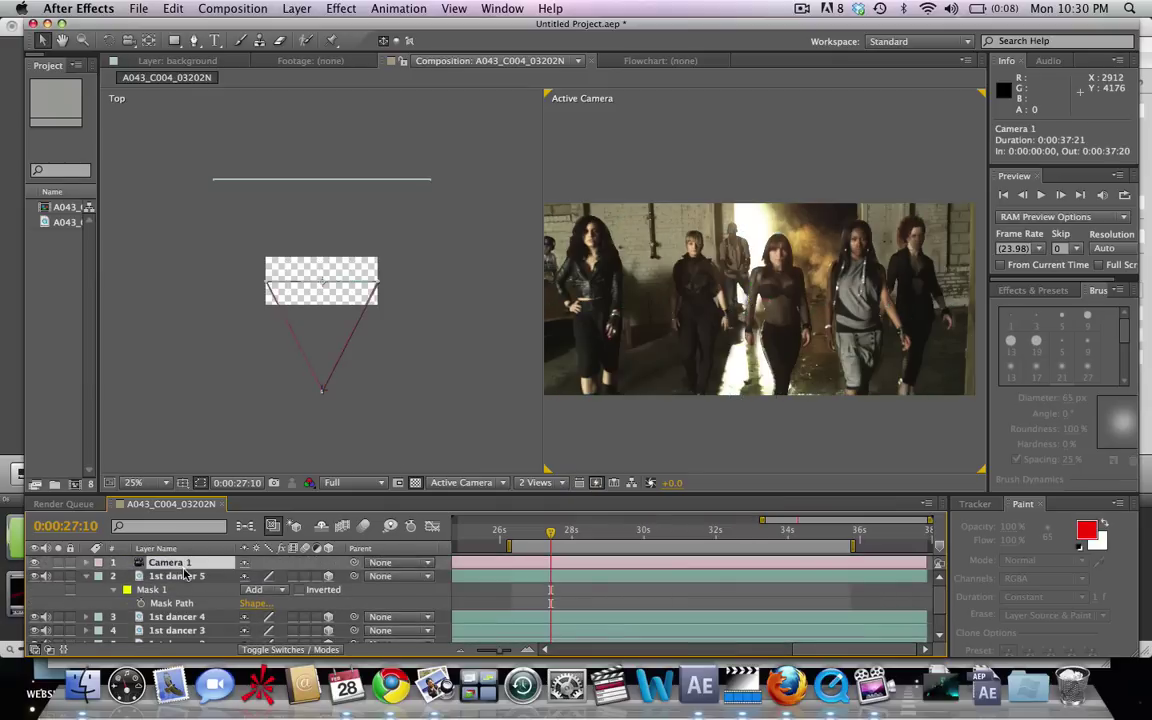
pyautogui.click(178, 576)
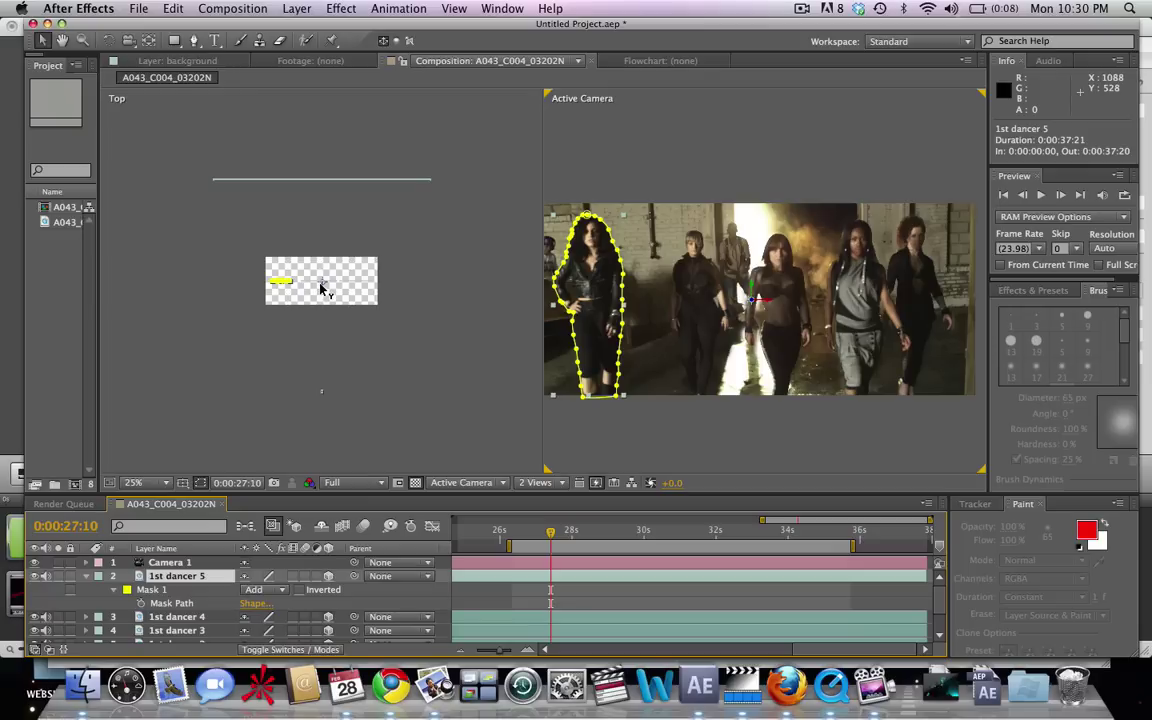
pyautogui.click(321, 290)
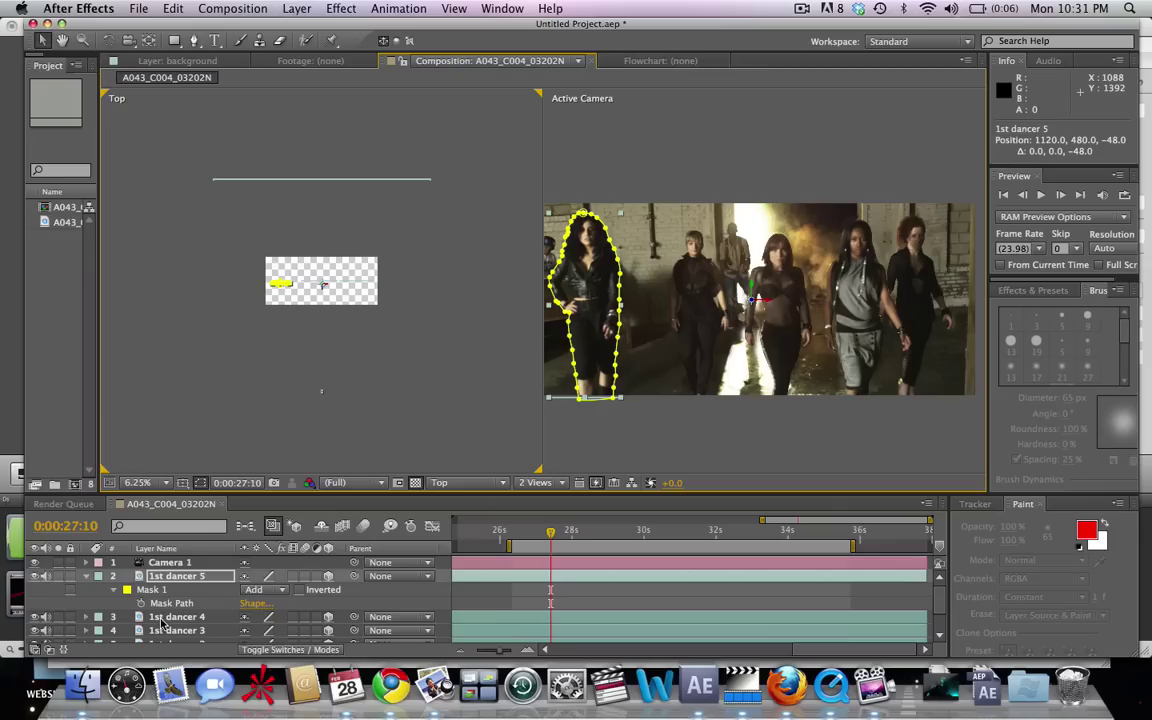
# - Push the 1st dancer 4 layer back along Z toward the background in the Top view
pyautogui.click(160, 618)
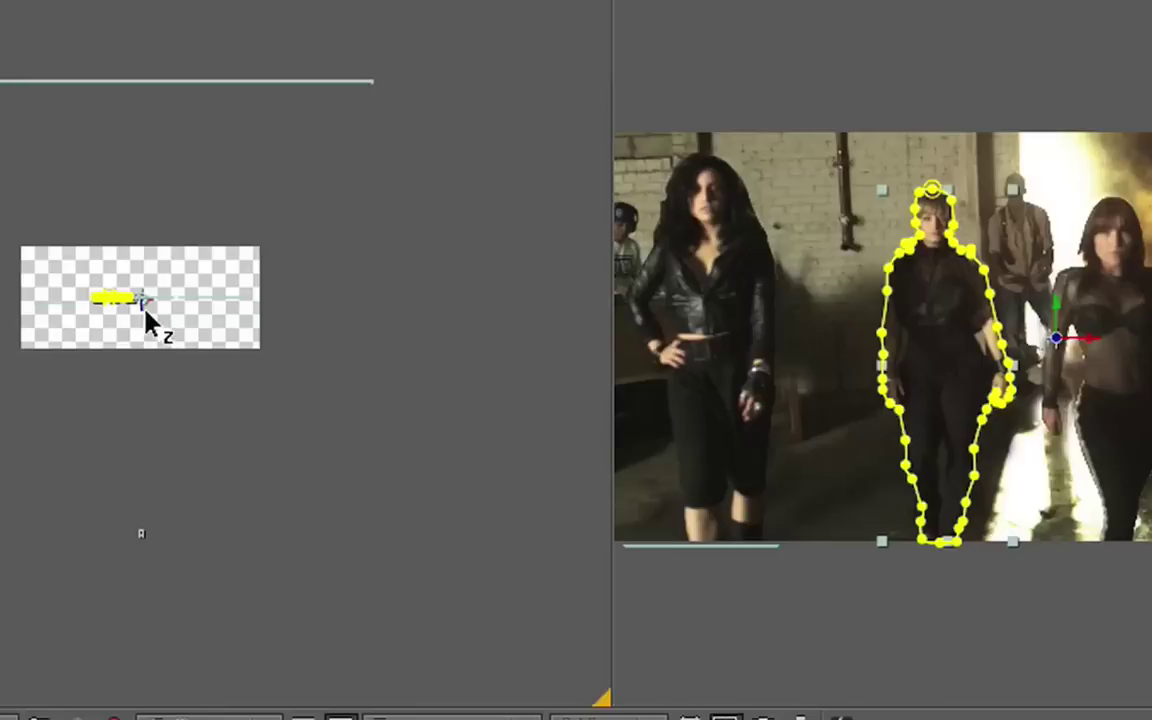
pyautogui.moveTo(323, 287); pyautogui.dragTo(323, 279)
pyautogui.moveTo(146, 297); pyautogui.dragTo(146, 286)
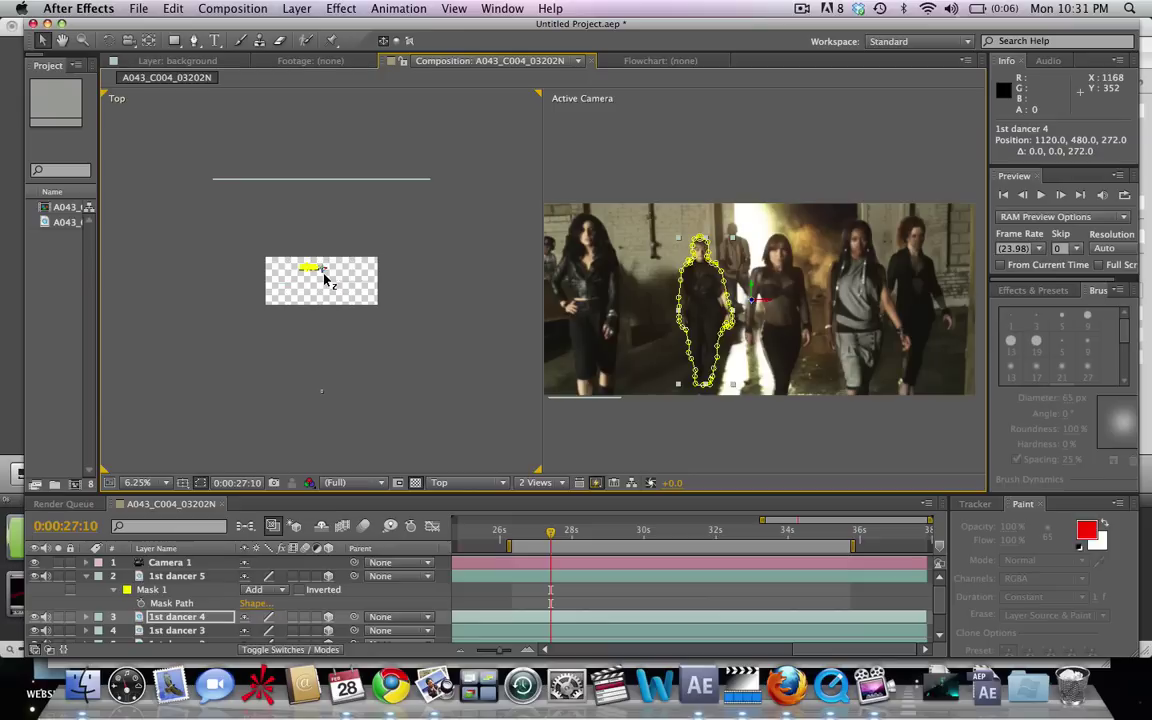
pyautogui.moveTo(324, 276); pyautogui.dragTo(324, 276)
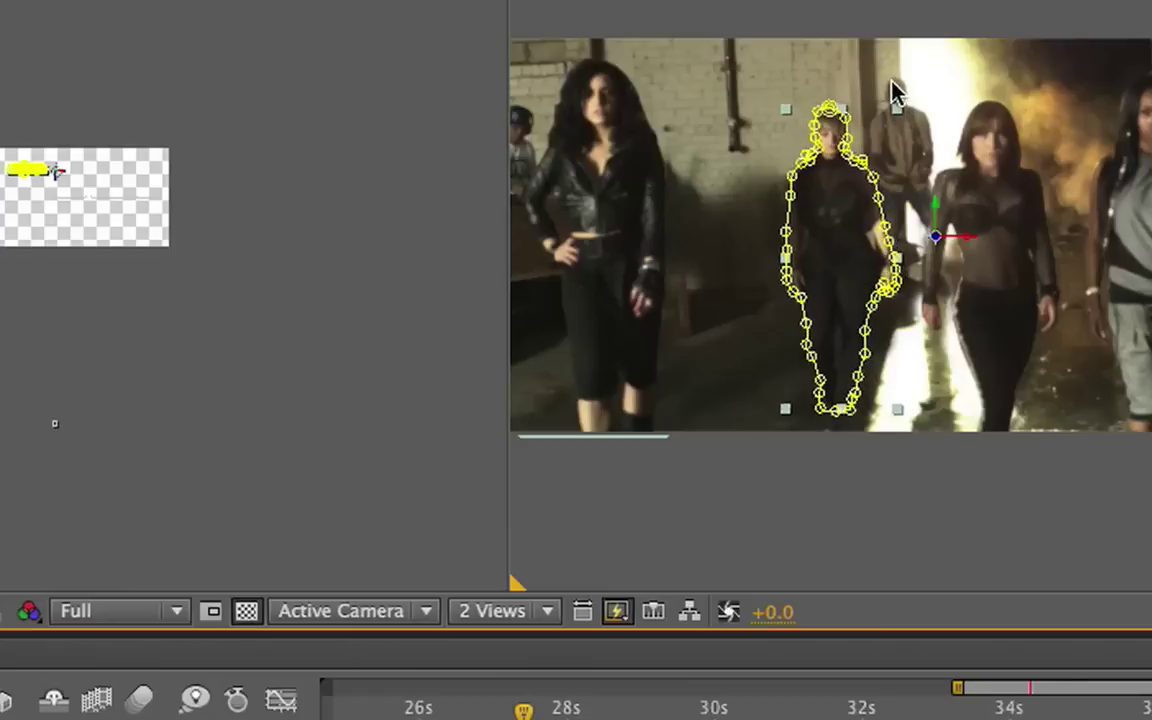
# - Scale the 1st dancer 4 layer up to 112% so its lower edge meets the bottom of the frame
pyautogui.moveTo(892, 86); pyautogui.dragTo(882, 101)
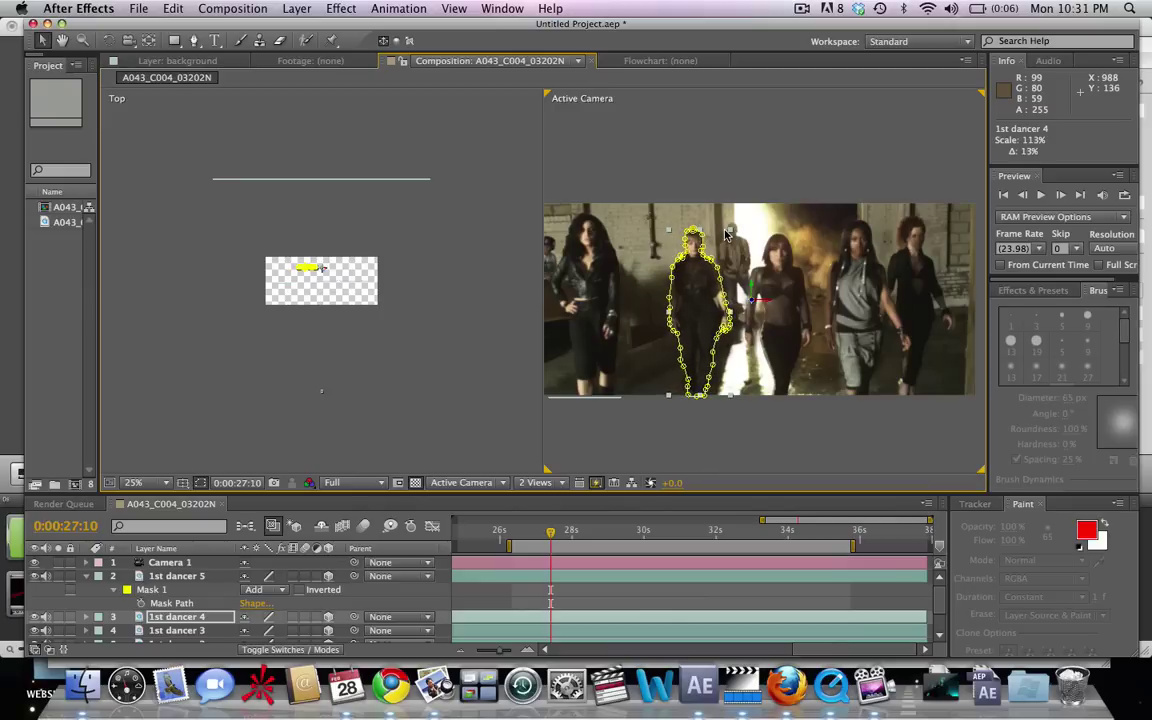
pyautogui.press('space')
pyautogui.moveTo(709, 363); pyautogui.dragTo(695, 289)
pyautogui.scroll(2, 708, 356)
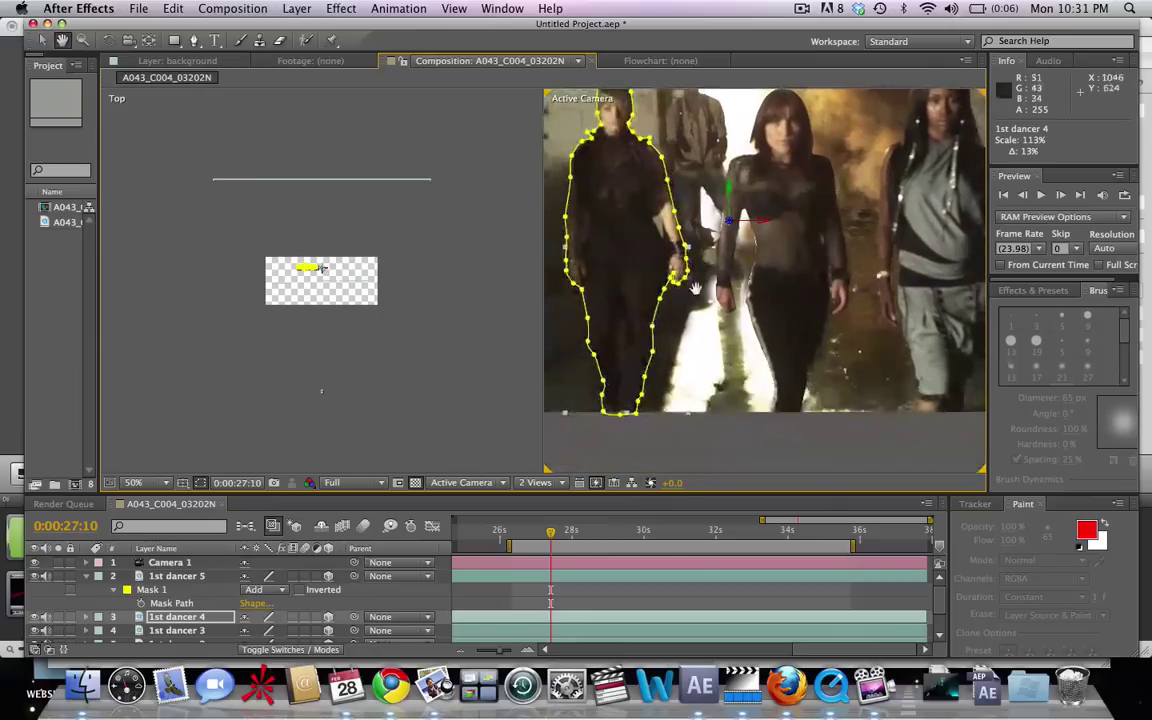
pyautogui.moveTo(566, 411); pyautogui.dragTo(697, 244)
pyautogui.scroll(1, 698, 387)
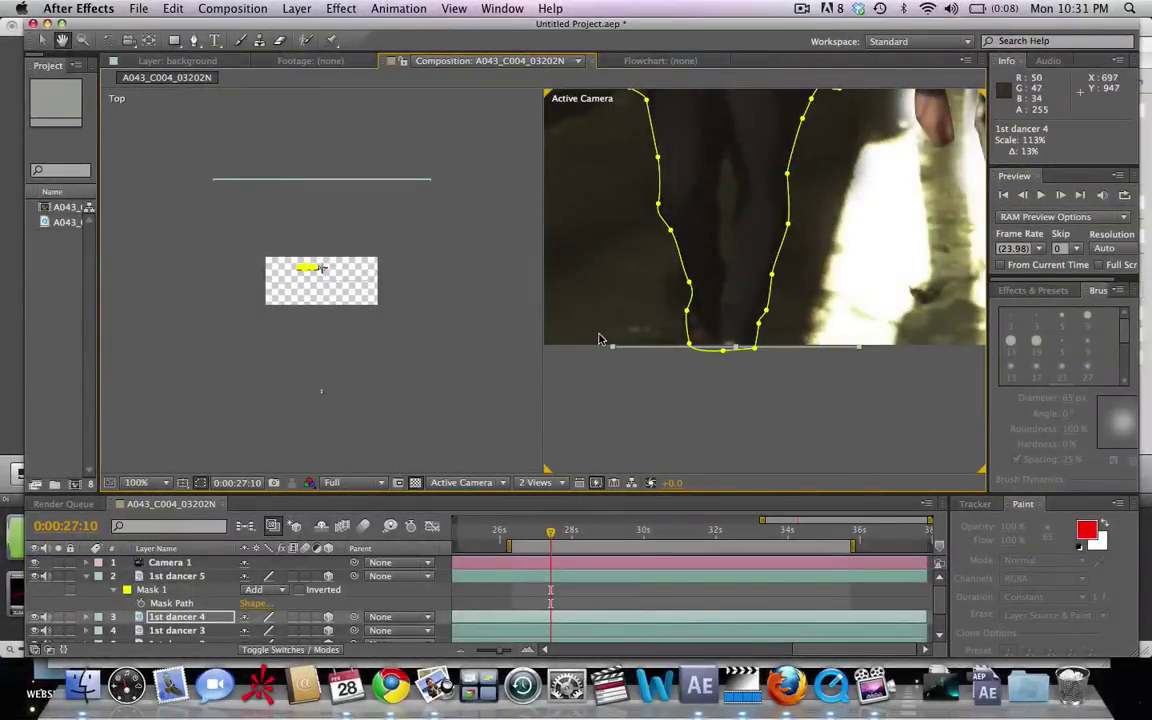
pyautogui.press('v')
pyautogui.moveTo(611, 343); pyautogui.dragTo(611, 346)
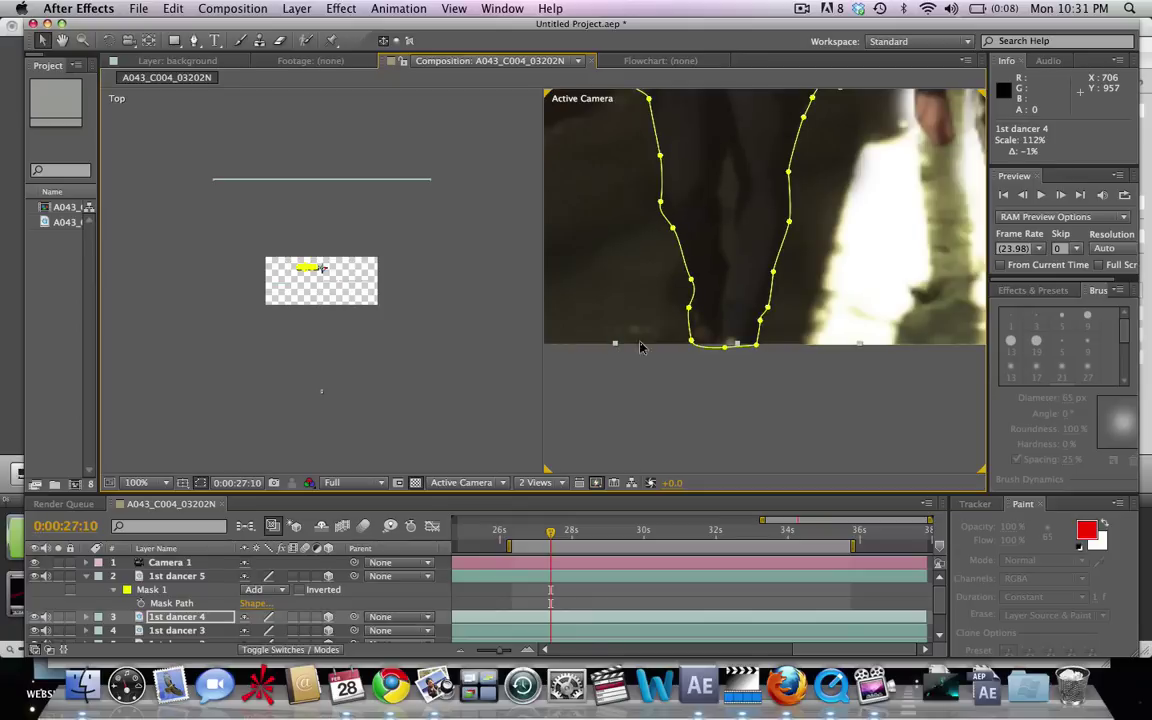
pyautogui.scroll(-4, 878, 145)
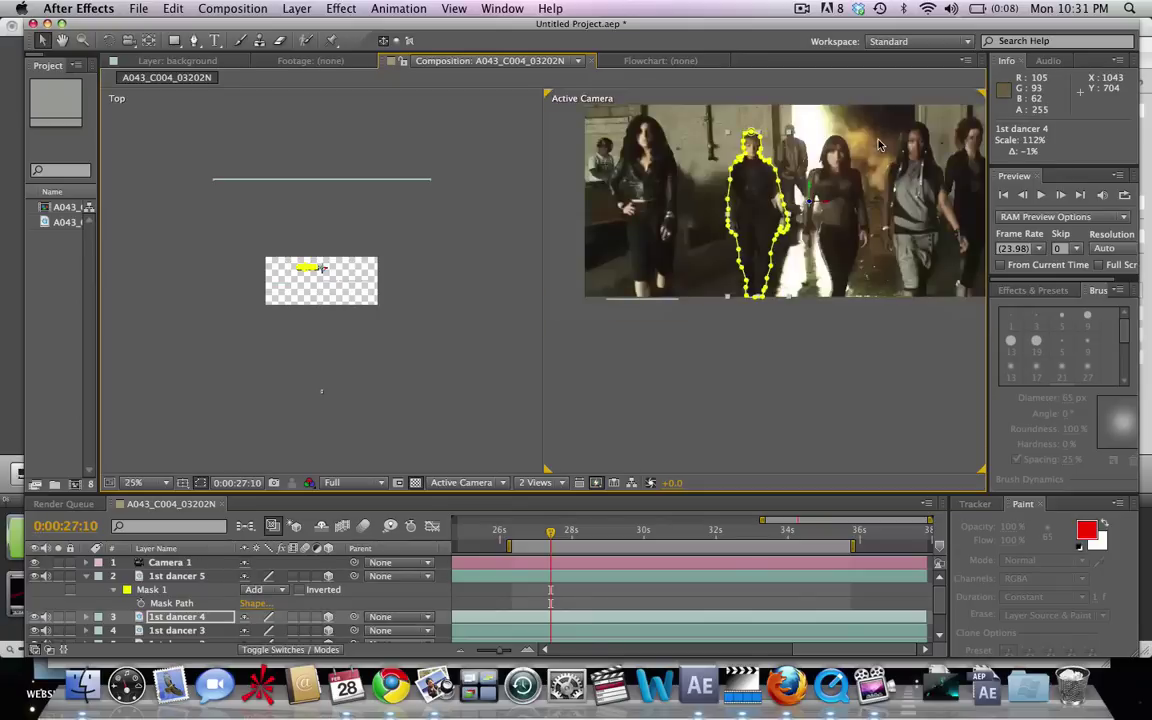
# - Select the 1st dancer 3 layer and check its placement in the Top and Active Camera views
pyautogui.press('h')
pyautogui.moveTo(856, 152); pyautogui.dragTo(749, 166)
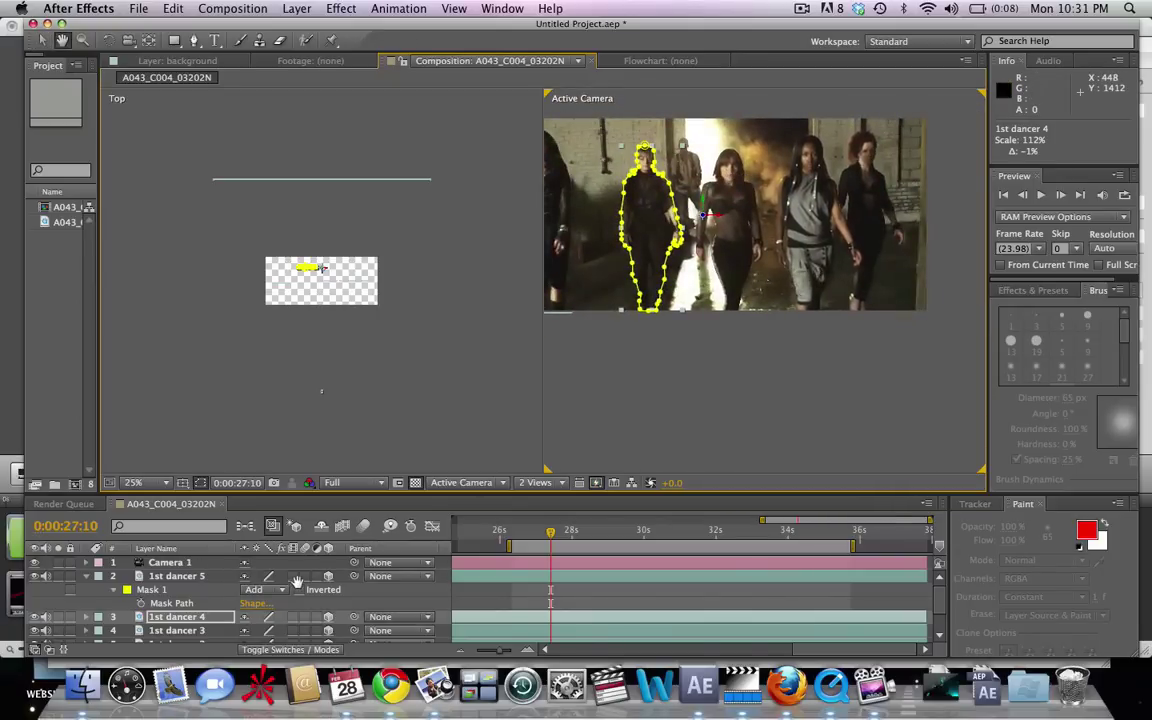
pyautogui.press('v')
pyautogui.click(191, 631)
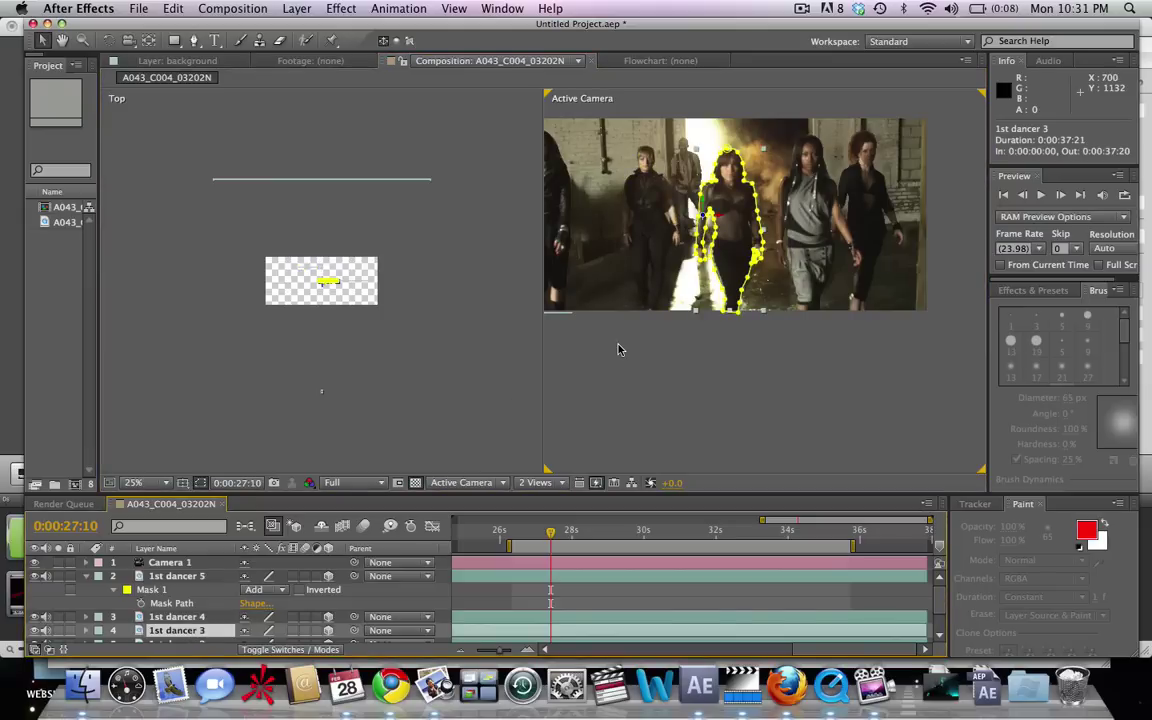
pyautogui.press('h')
pyautogui.moveTo(713, 260)
pyautogui.mouseDown()
pyautogui.moveTo(760, 287)
pyautogui.moveTo(694, 270)
pyautogui.moveTo(702, 258)
pyautogui.mouseUp()
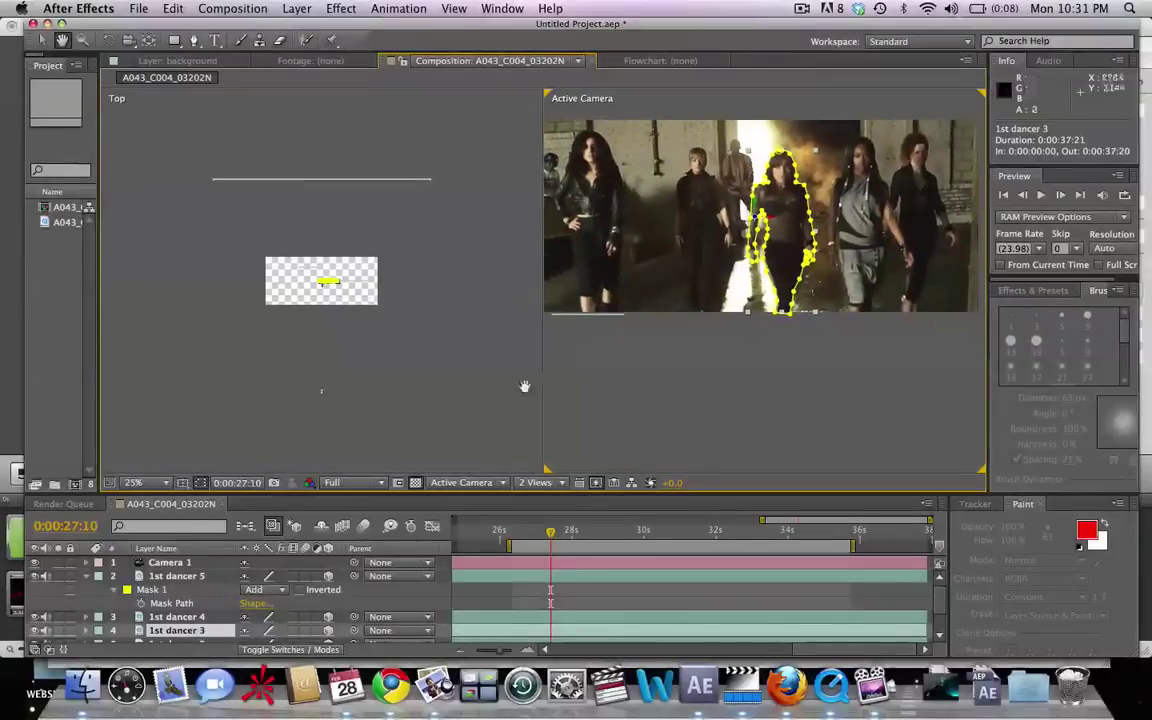
# - Move the 1st dancer 2 layer toward the camera to Z -96 and scale it down to 94%
pyautogui.press('v')
pyautogui.click(178, 643)
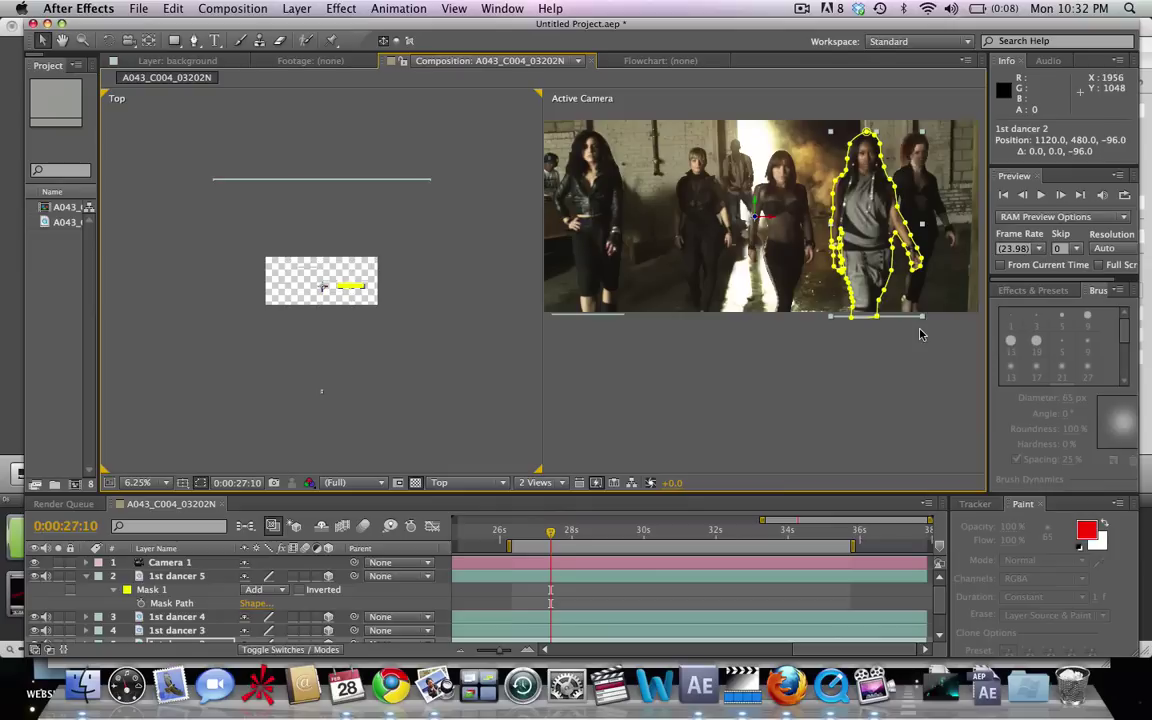
pyautogui.moveTo(922, 318); pyautogui.dragTo(917, 314)
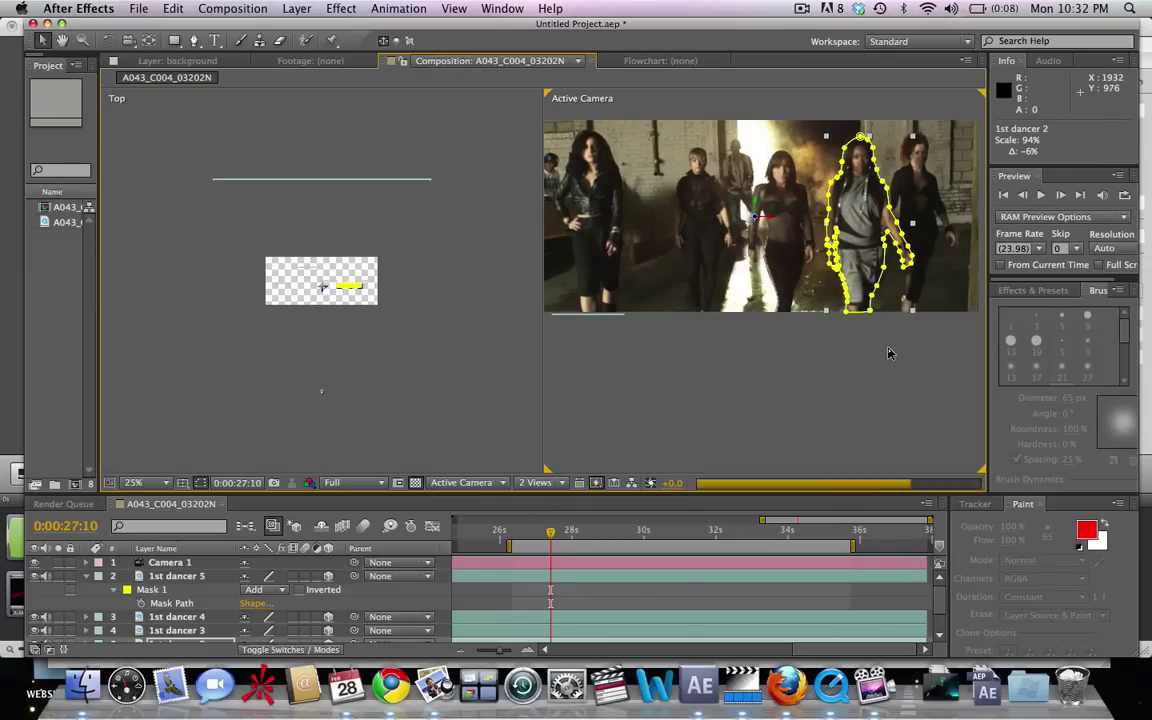
# - Scale the 1st dancer 5 layer down to 99% by 98% from its lower corner so it meets the frame's bottom edge
pyautogui.click(562, 306)
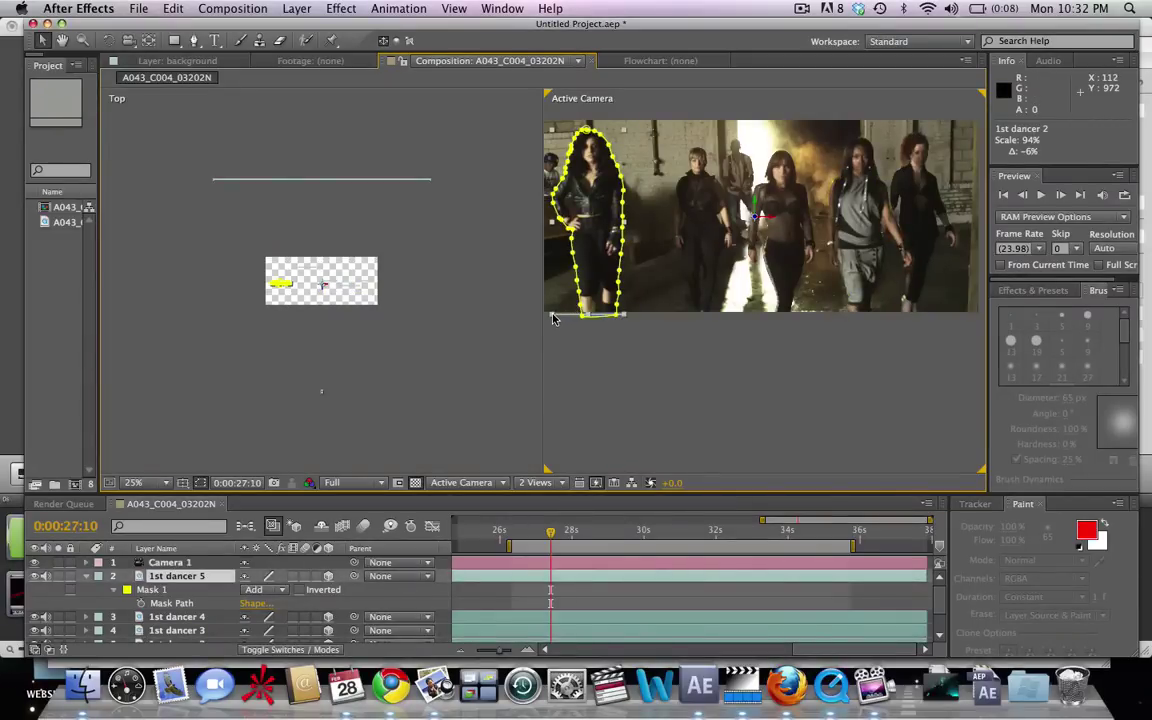
pyautogui.click(556, 317)
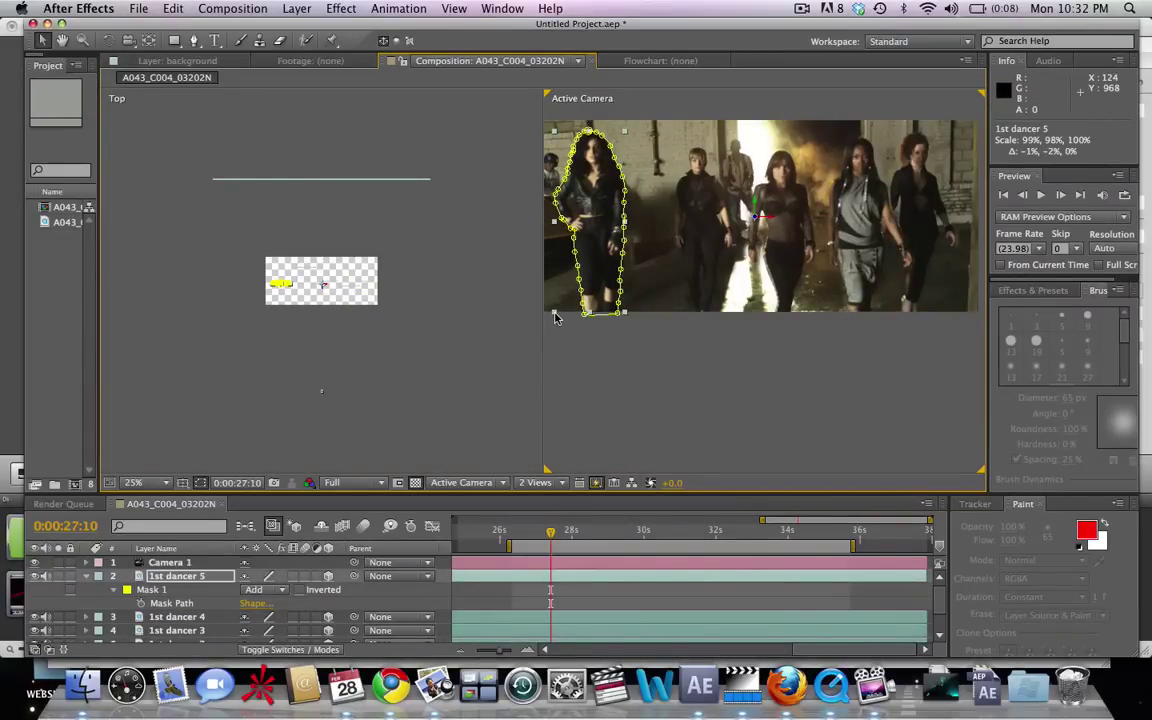
pyautogui.click(646, 342)
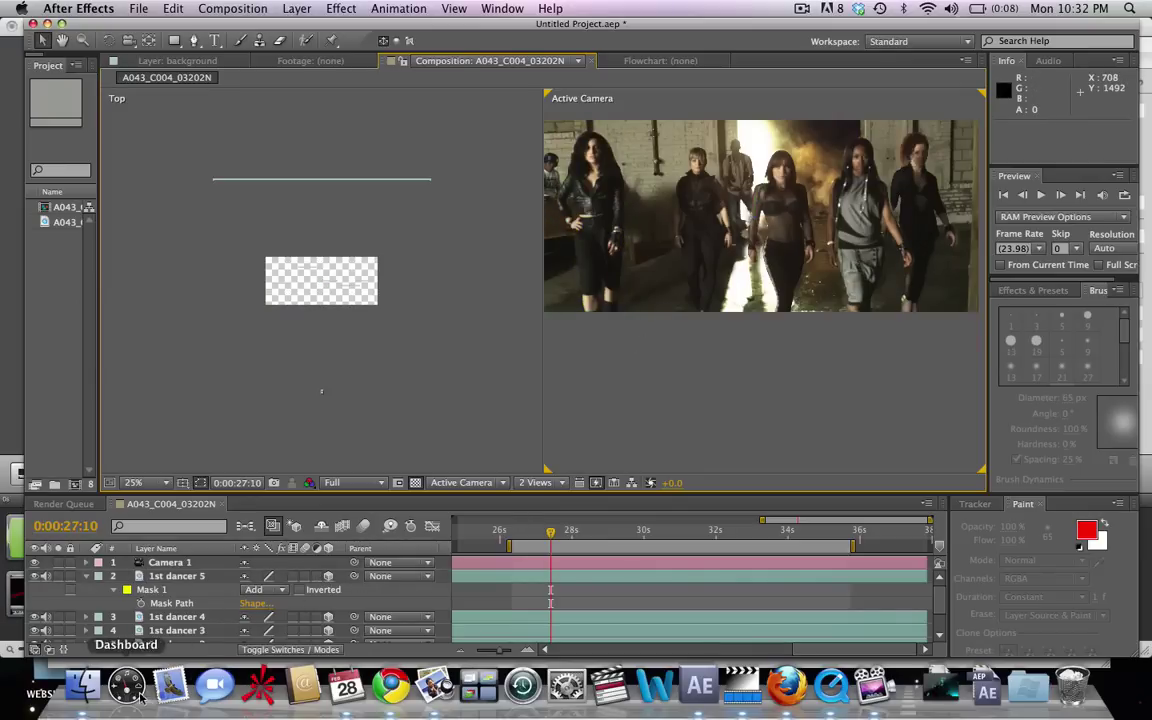
# - Push the 1st dancer layer slightly back along Z in the Top view and scale it up to 103%
pyautogui.scroll(-2, 190, 612)
pyautogui.click(192, 617)
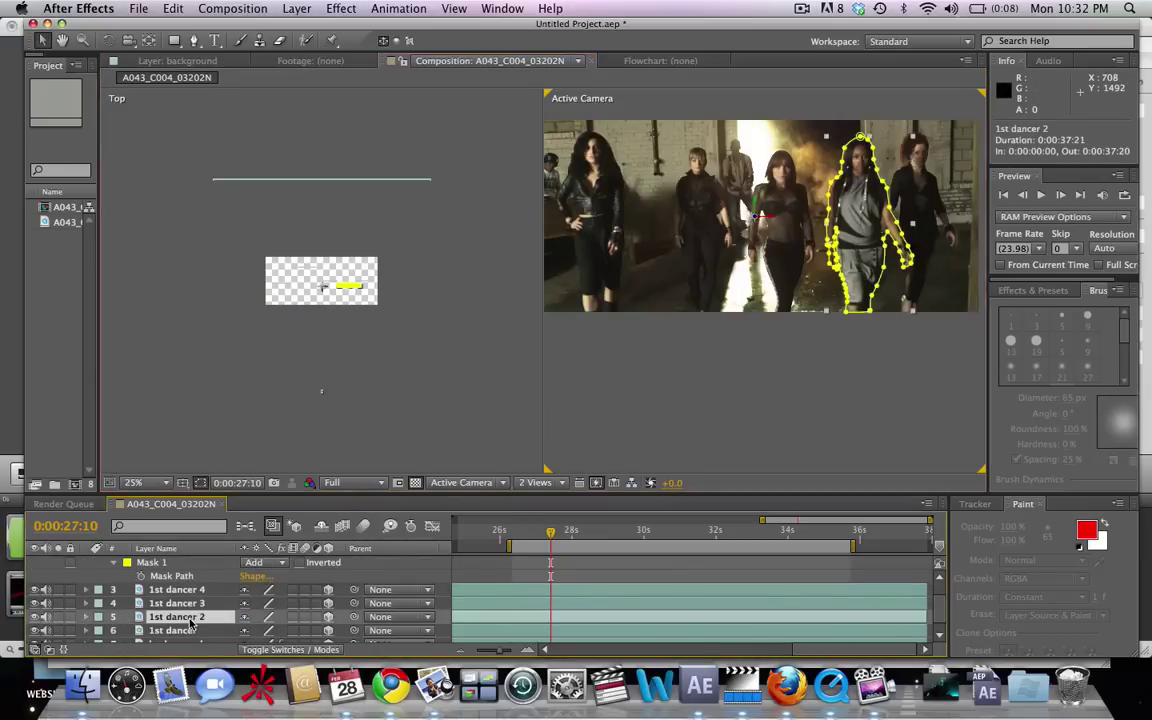
pyautogui.click(188, 631)
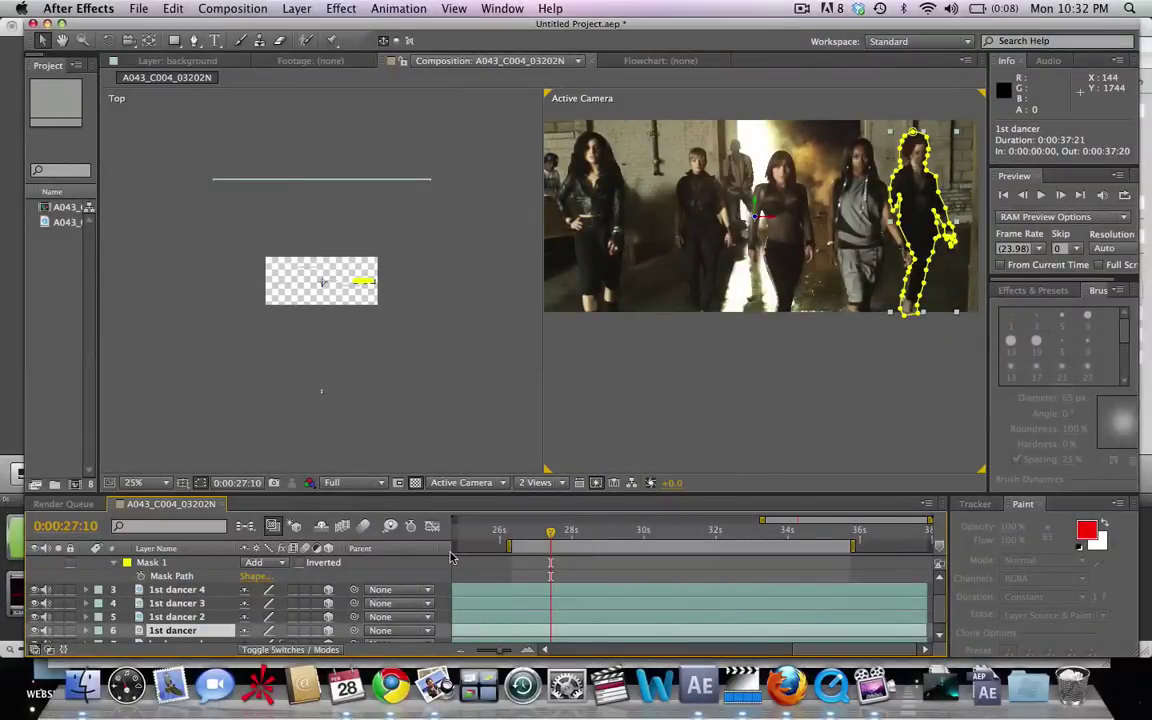
pyautogui.click(321, 290)
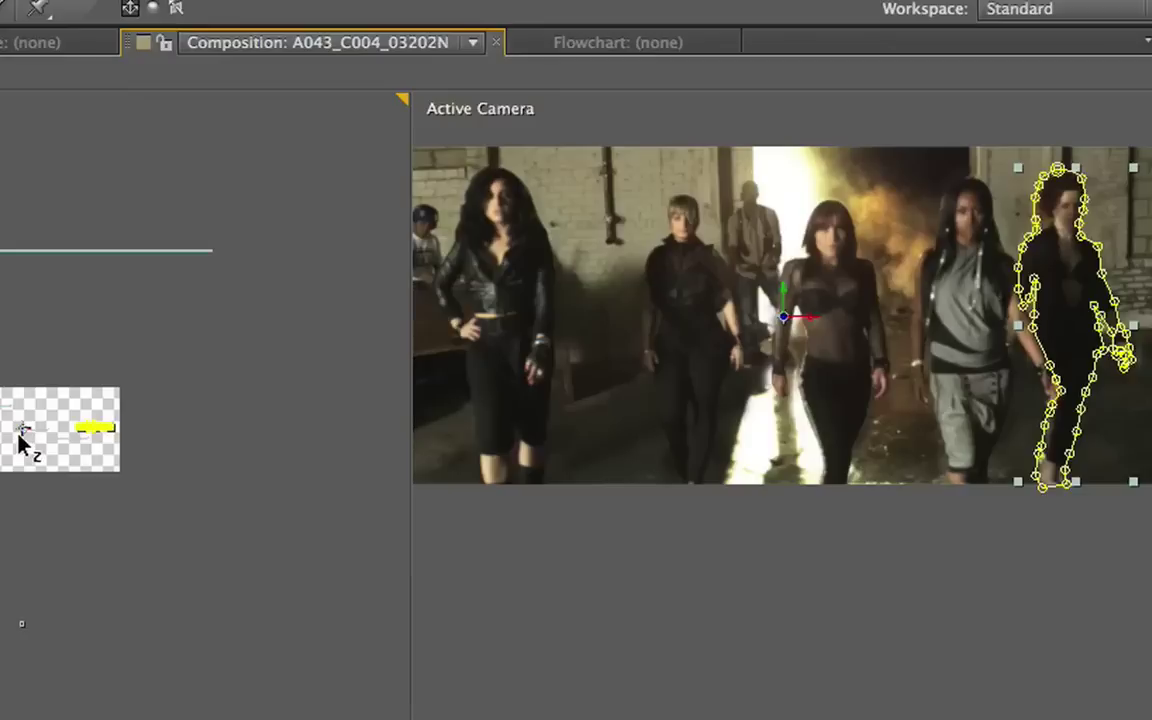
pyautogui.moveTo(22, 437)
pyautogui.mouseDown()
pyautogui.moveTo(24, 448)
pyautogui.moveTo(20, 432)
pyautogui.mouseUp()
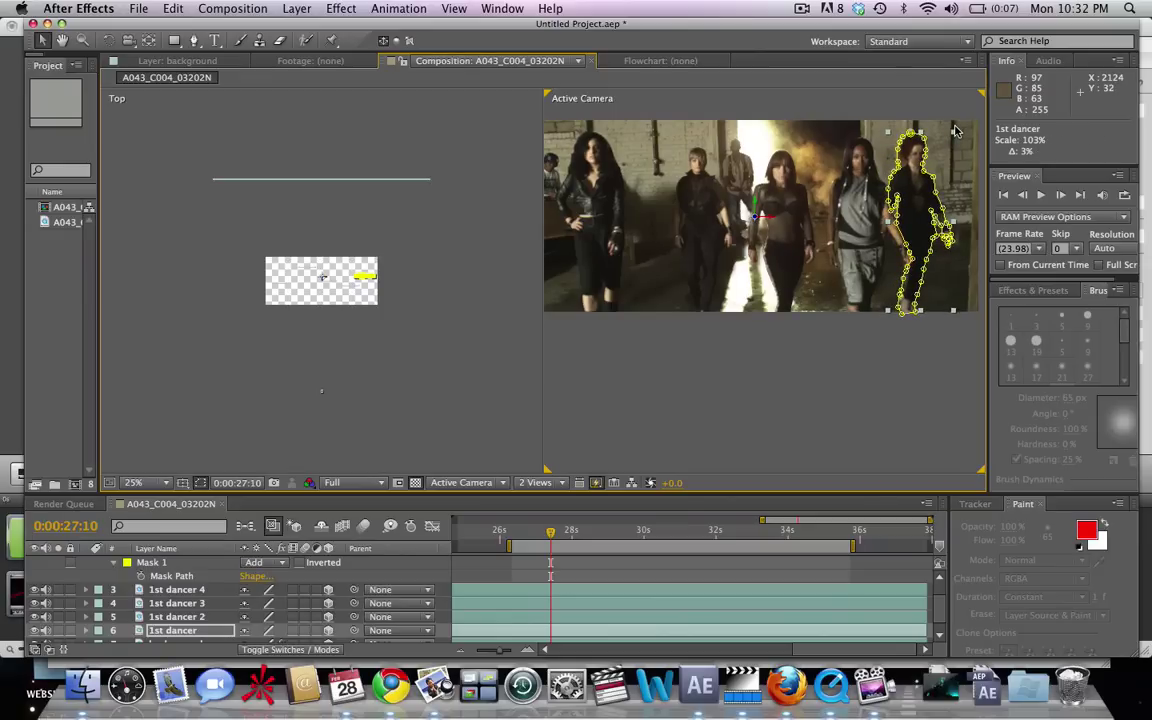
pyautogui.click(918, 379)
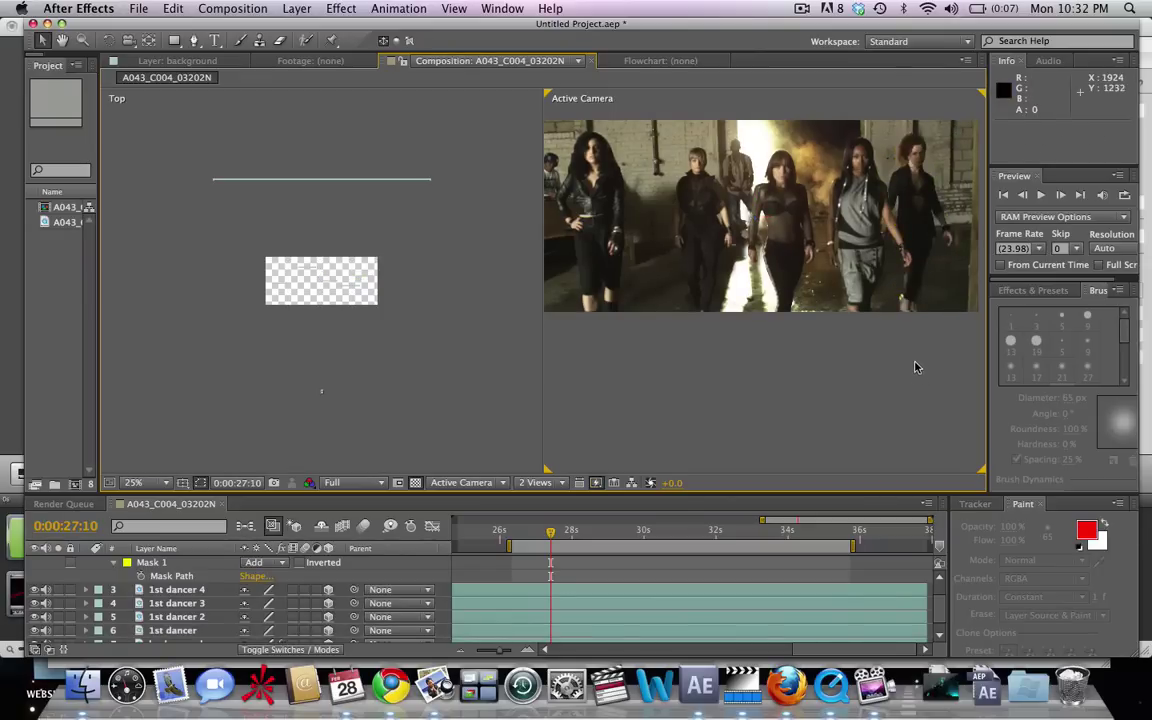
# - Collapse the 1st dancer 5 layer's properties and paste a copy of the layer above it
pyautogui.press('h')
pyautogui.scroll(2, 938, 318)
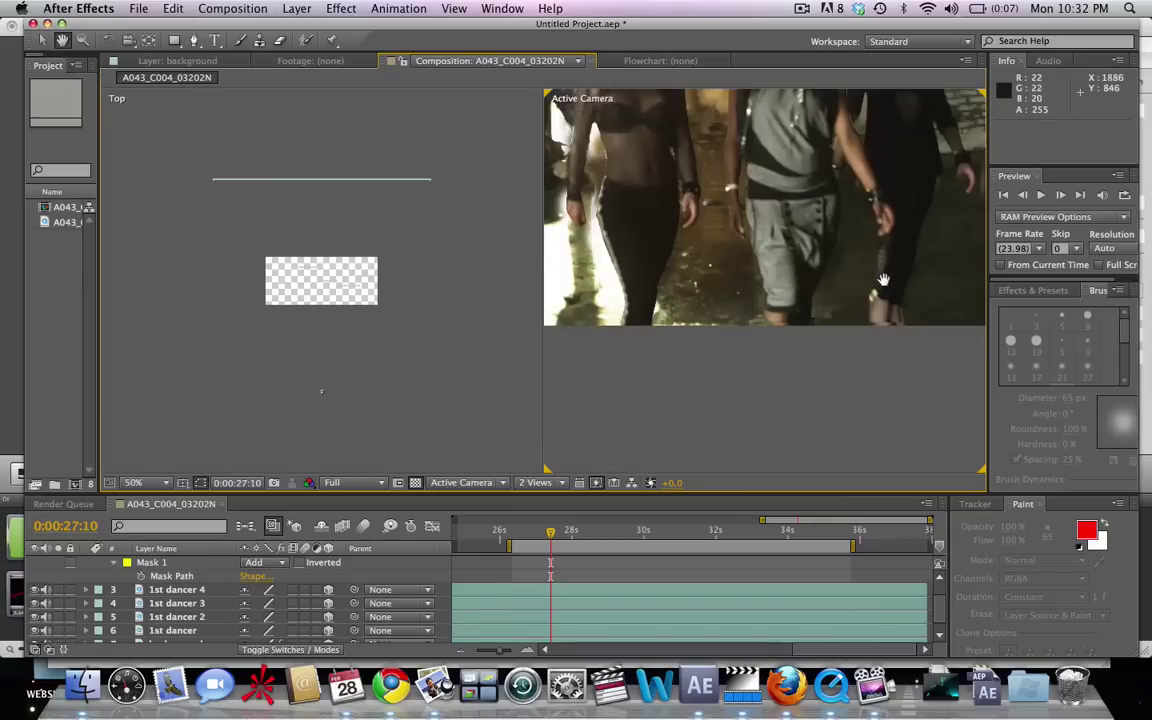
pyautogui.press('v')
pyautogui.click(800, 253)
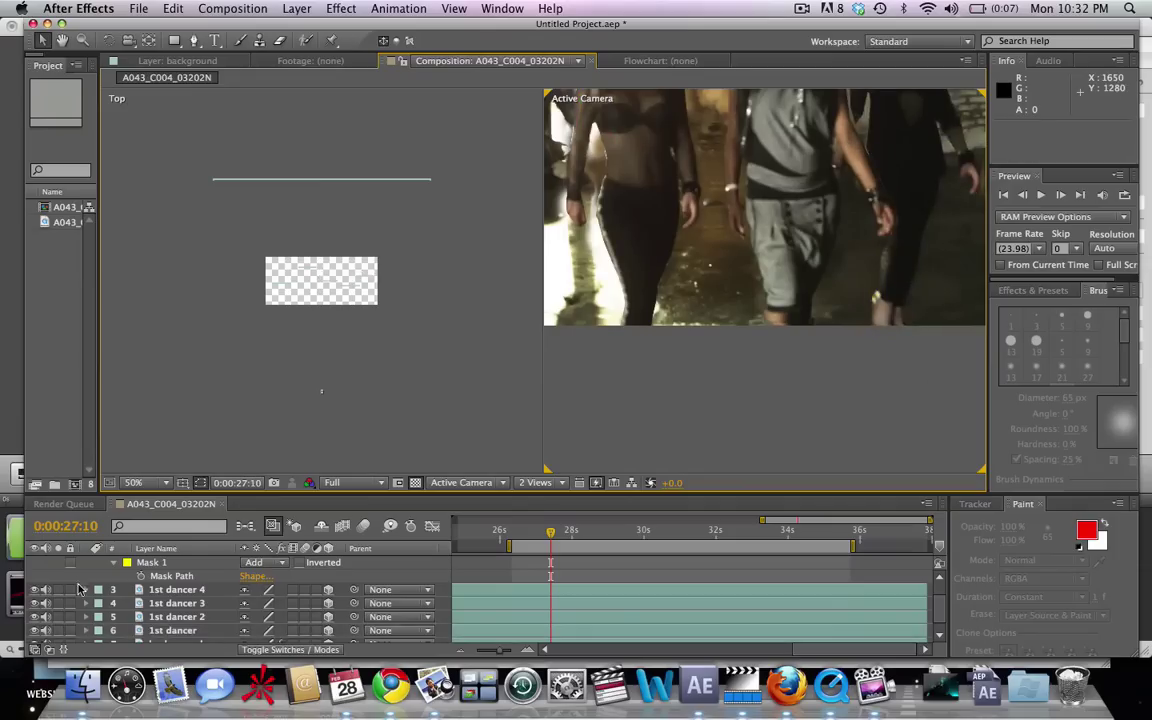
pyautogui.click(86, 577)
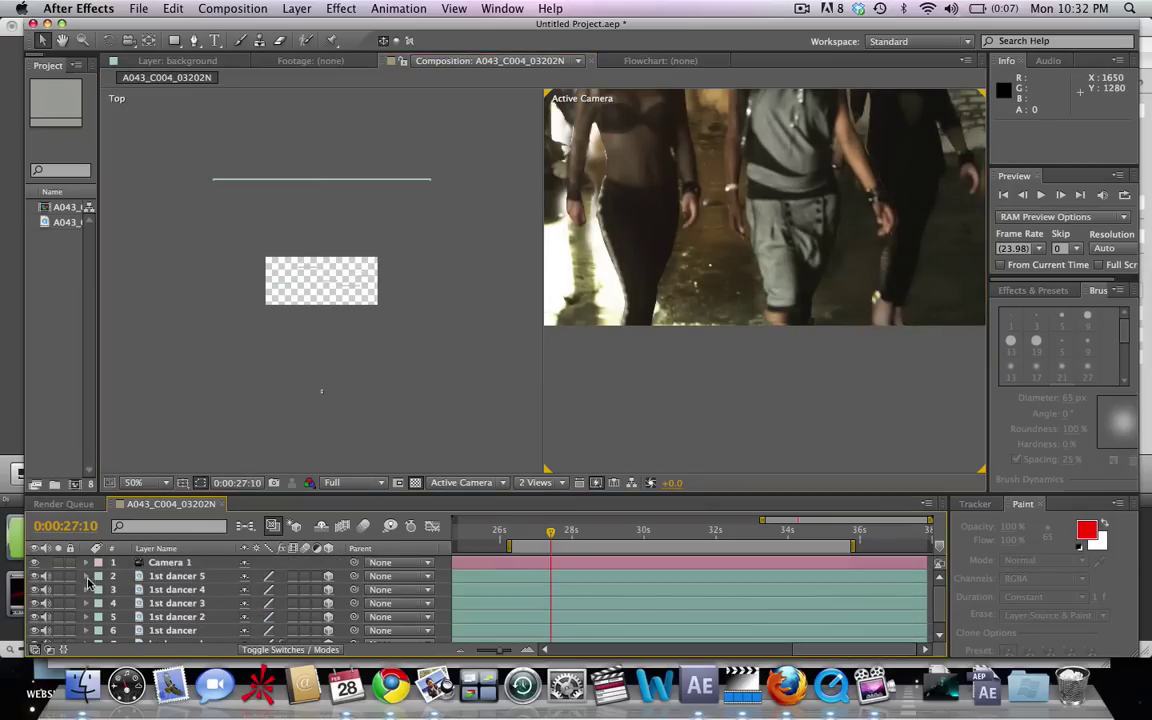
pyautogui.click(190, 577)
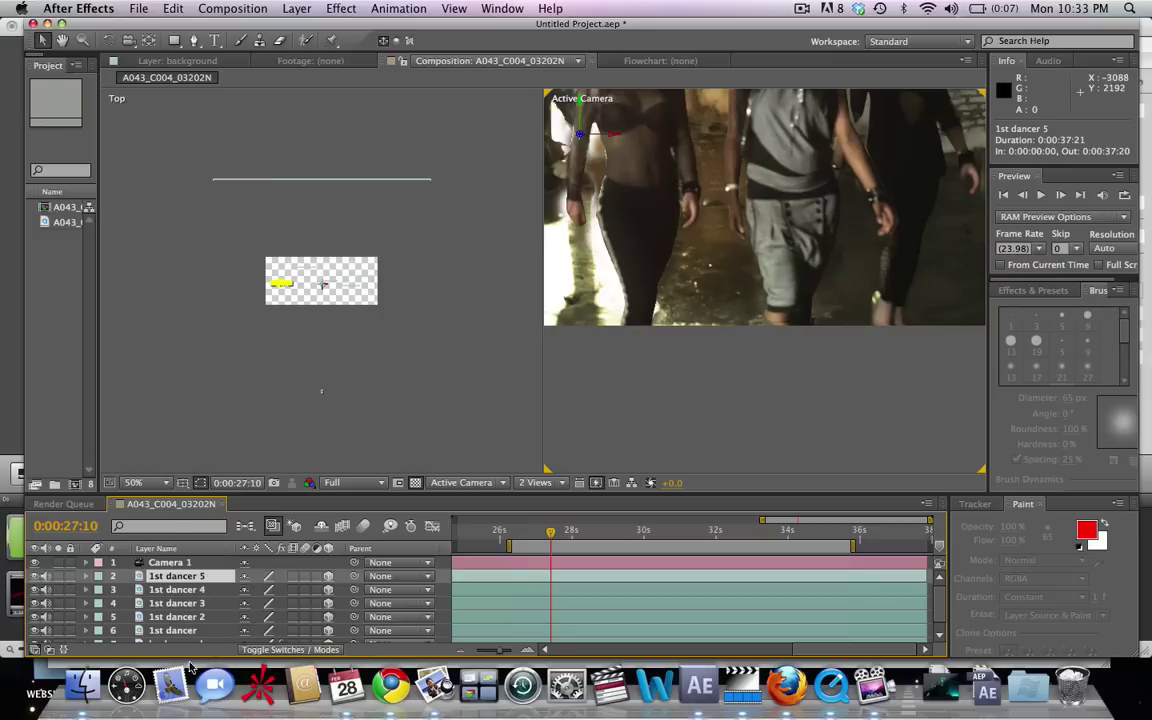
pyautogui.press('cmd+c')
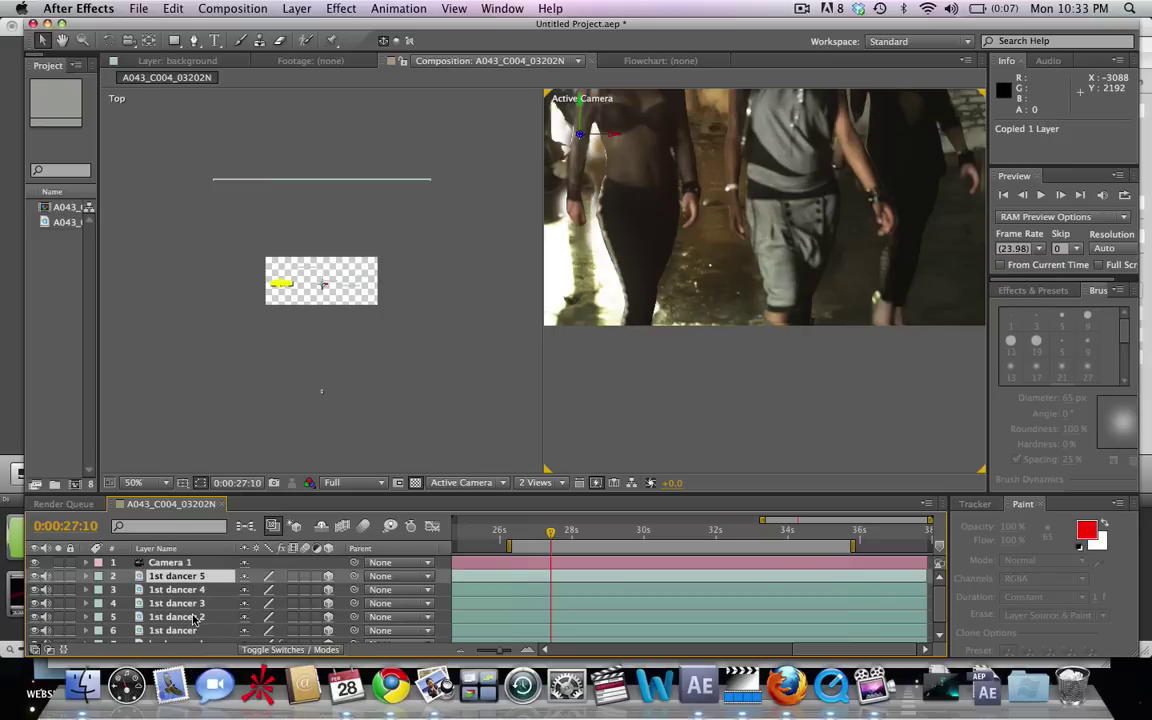
pyautogui.press('super+v')
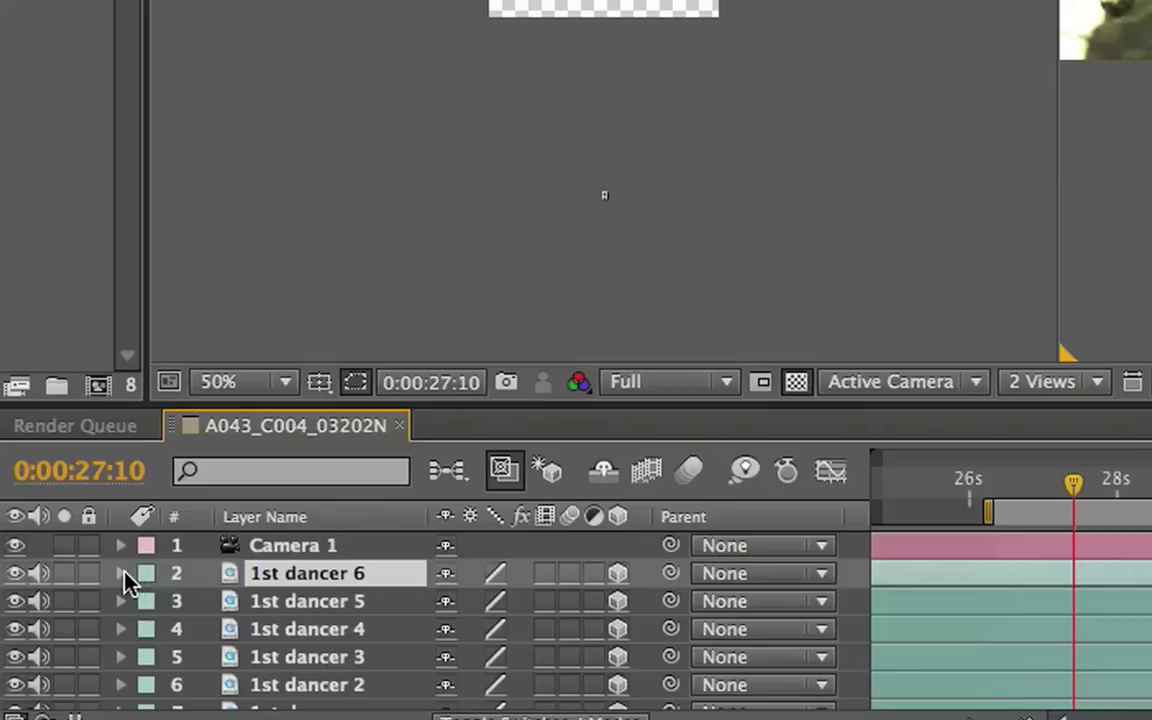
# - Delete Mask 1 from the pasted dancer copy so it shows the whole original frame
pyautogui.click(87, 577)
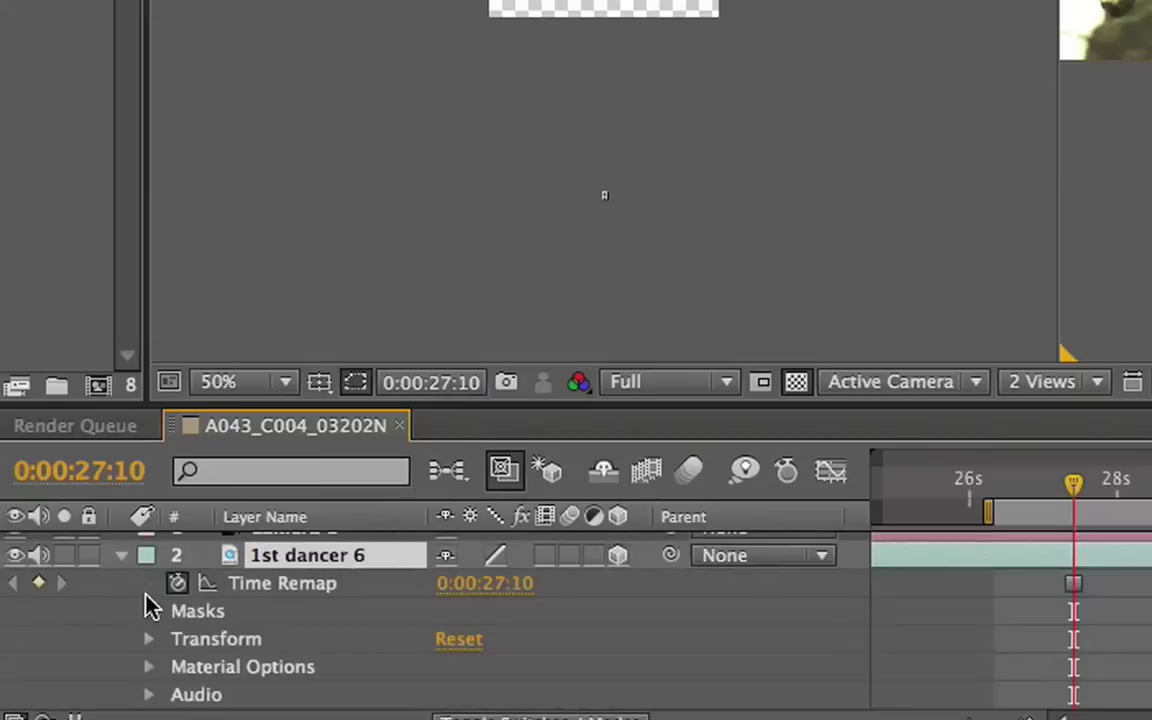
pyautogui.click(148, 611)
pyautogui.click(224, 648)
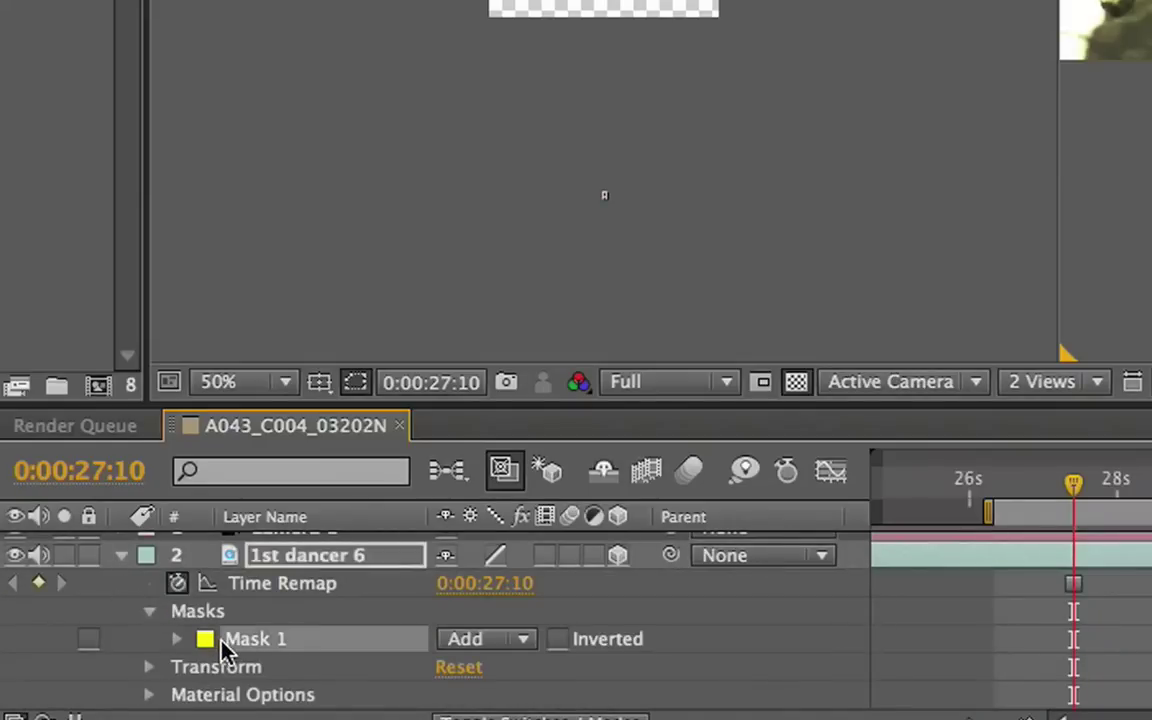
pyautogui.press('Delete')
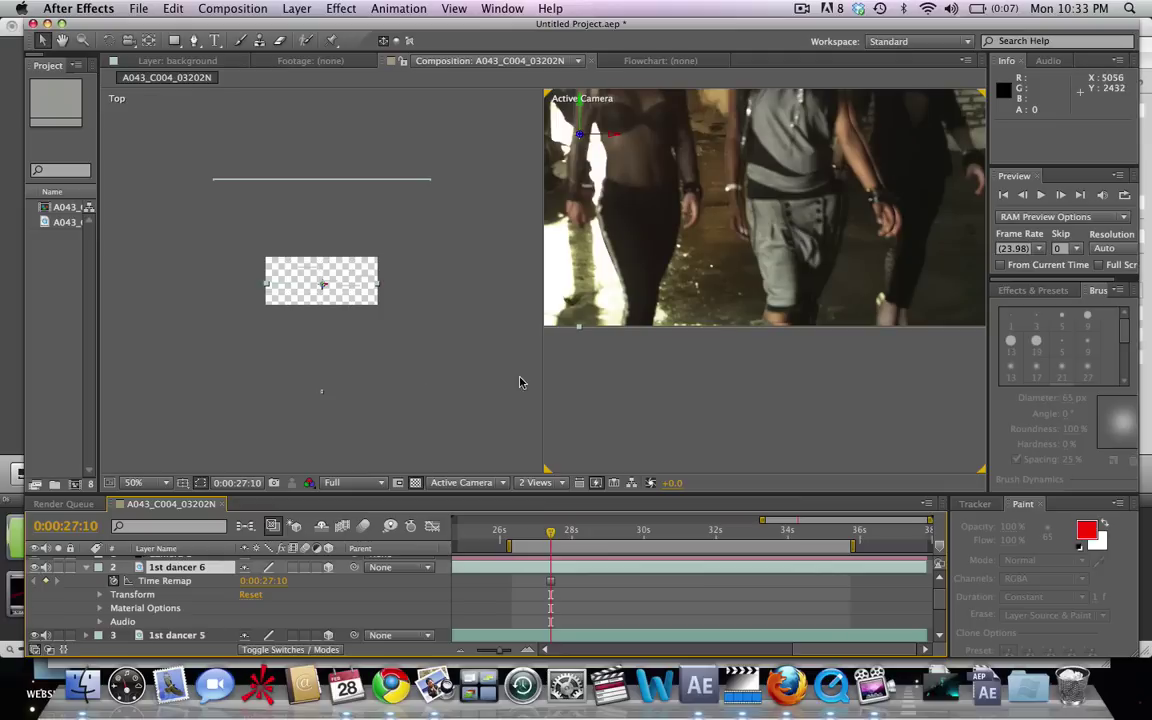
# - Change the composition layout to 1 View and center the full Active Camera frame
pyautogui.click(561, 485)
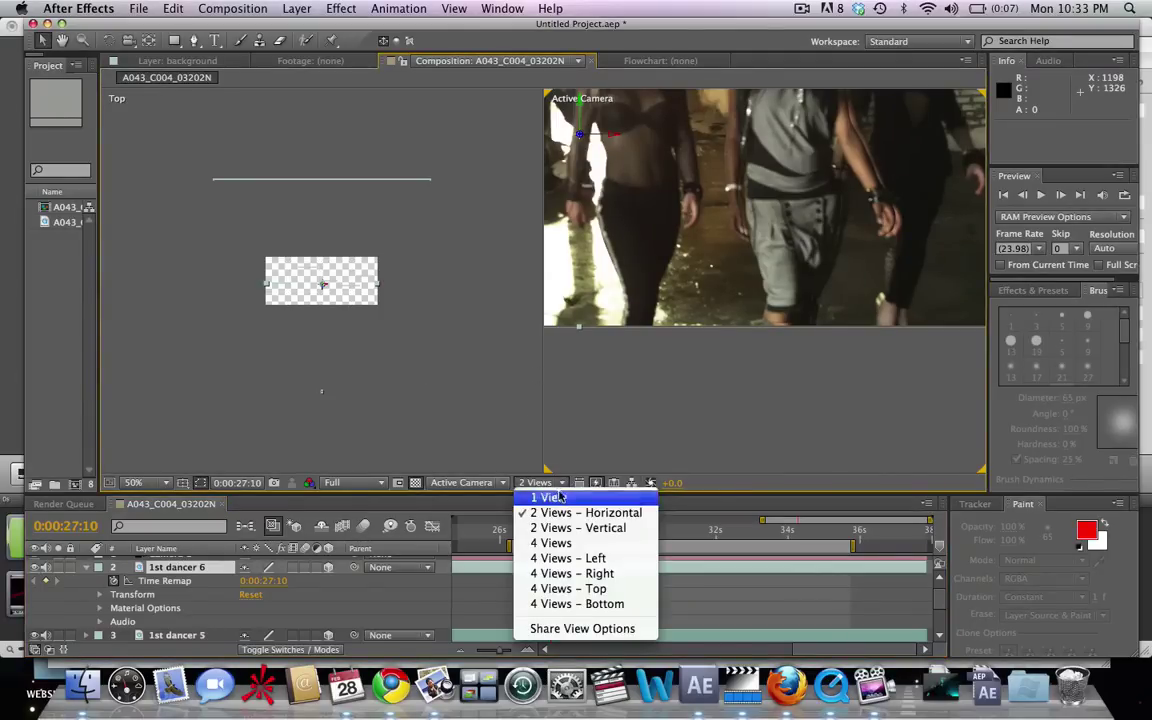
pyautogui.click(561, 496)
pyautogui.scroll(2, 595, 350)
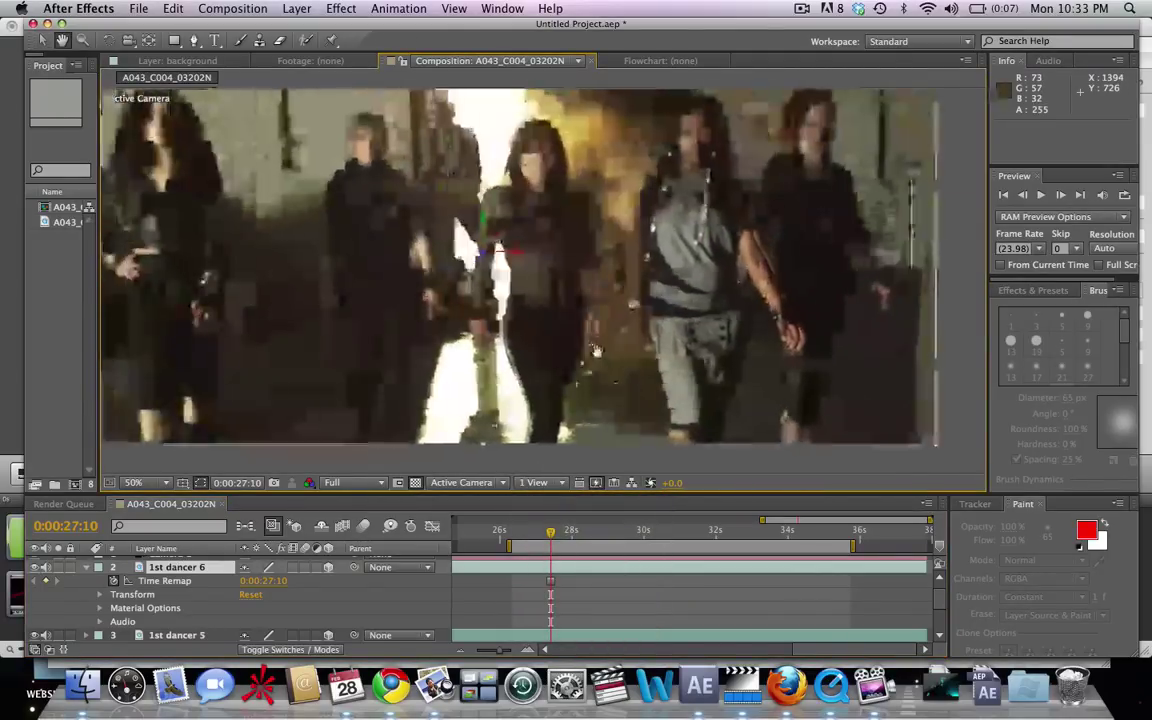
pyautogui.moveTo(596, 350); pyautogui.dragTo(628, 347)
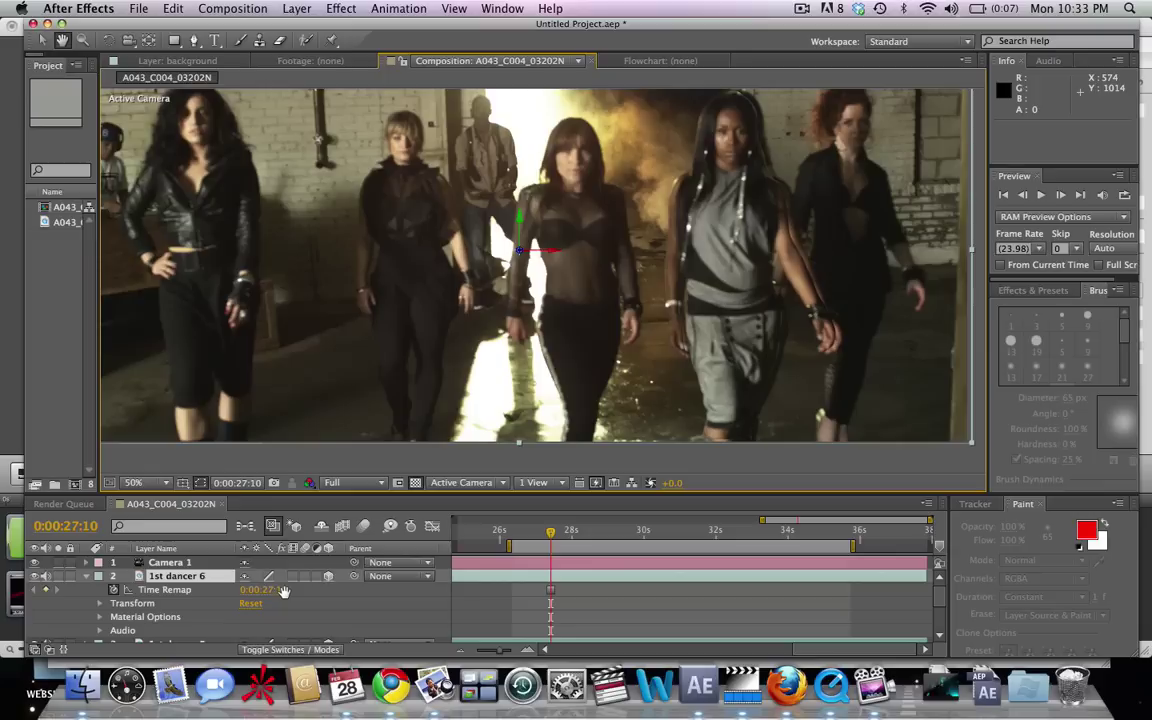
# - Set the unmasked 1st dancer 6 layer's opacity to 55% so it serves as an overlay reference
pyautogui.press('v')
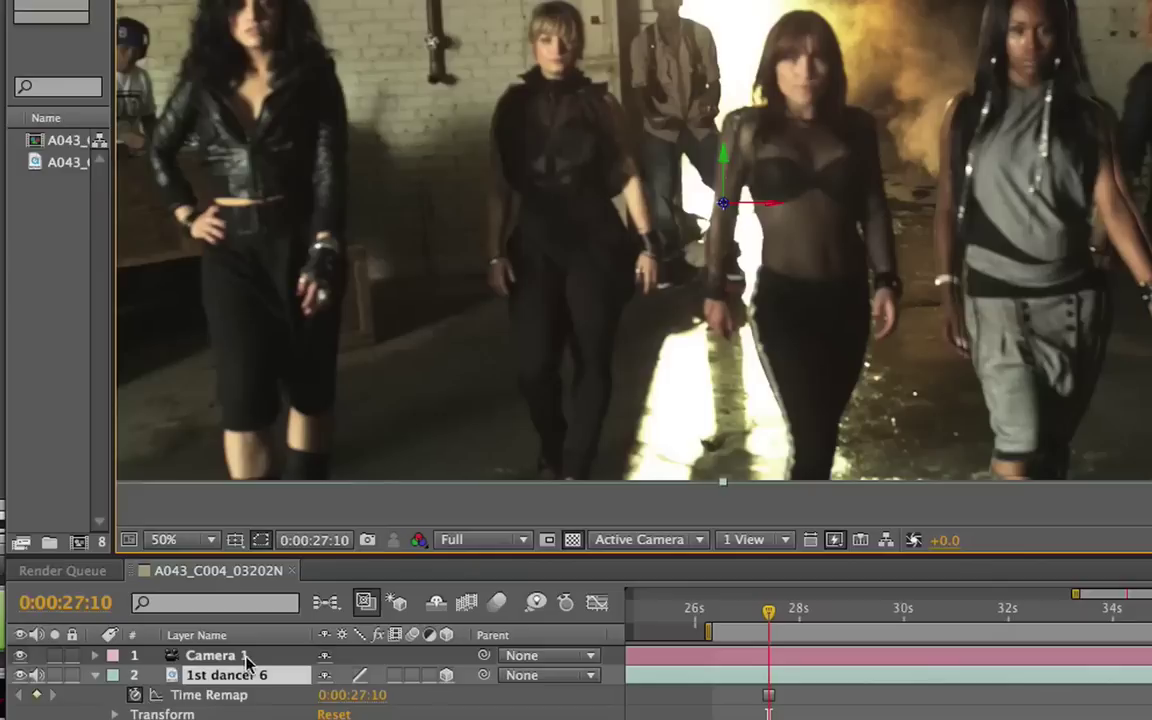
pyautogui.press('t')
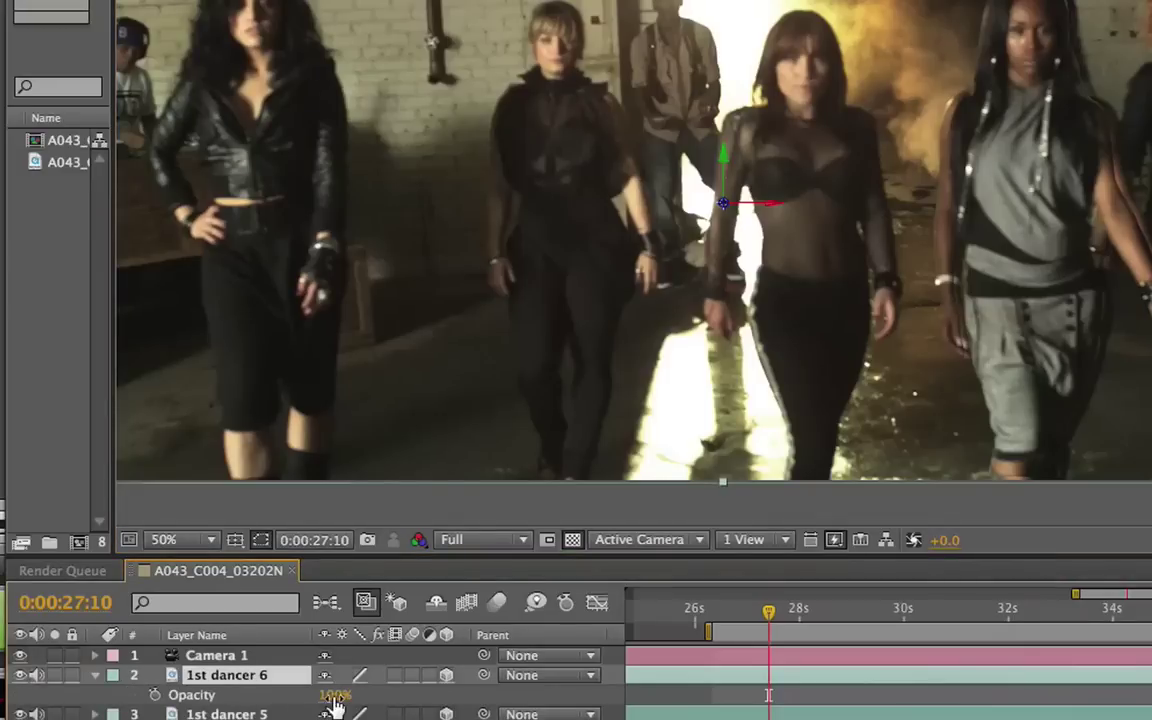
pyautogui.hotkey('alt', 'shift', 't')
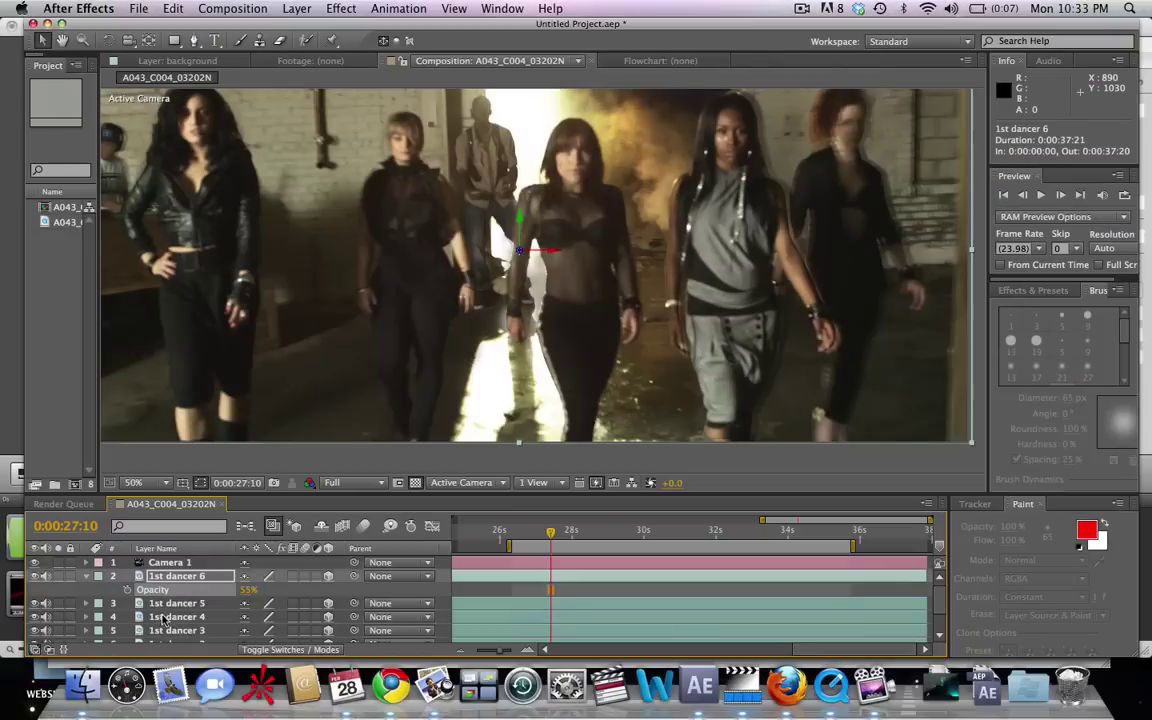
# - Scale the 1st dancer 2 layer to 96% to match the semi-transparent reference frame
pyautogui.scroll(-3, 181, 600)
pyautogui.click(180, 608)
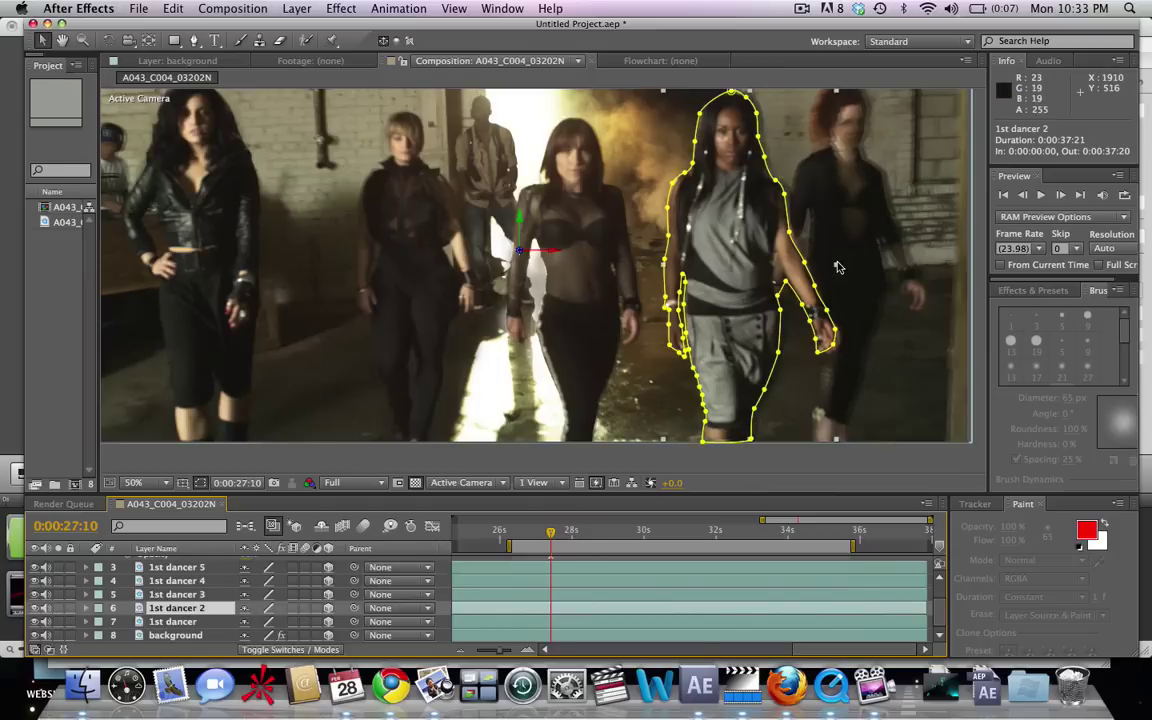
pyautogui.moveTo(838, 270); pyautogui.dragTo(842, 268)
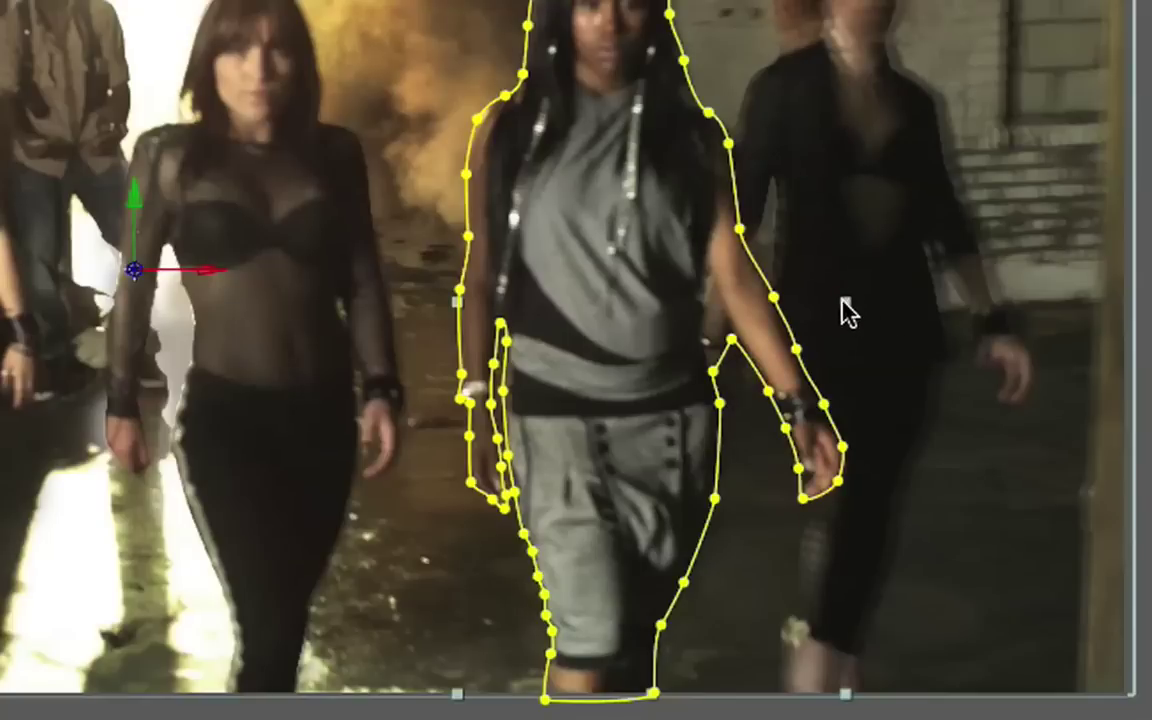
pyautogui.moveTo(852, 304); pyautogui.dragTo(853, 301)
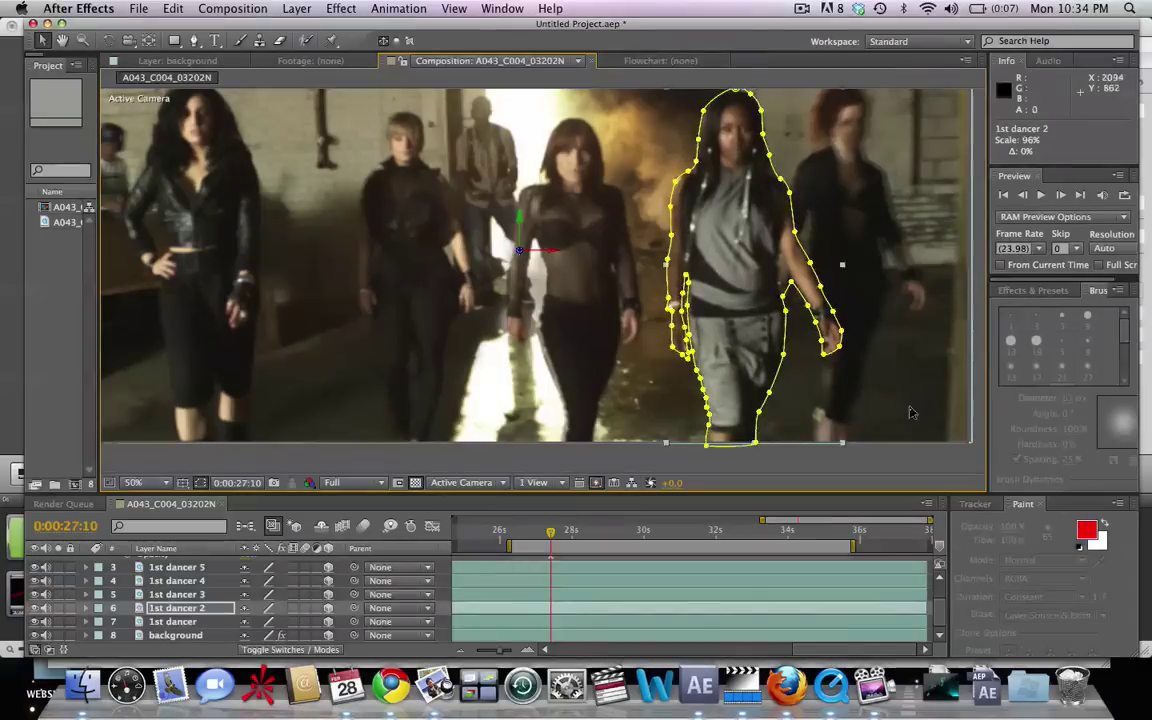
pyautogui.click(918, 467)
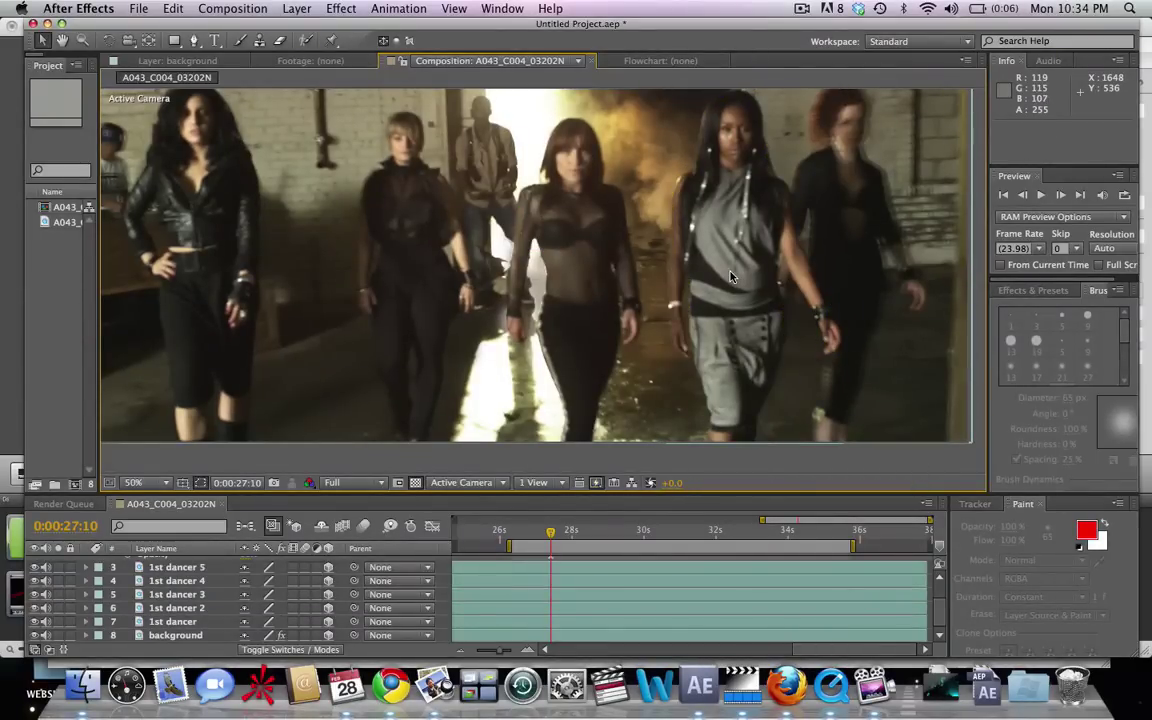
# - Delete the semi-transparent 1st dancer 6 reference layer
pyautogui.press('t')
pyautogui.click(190, 580)
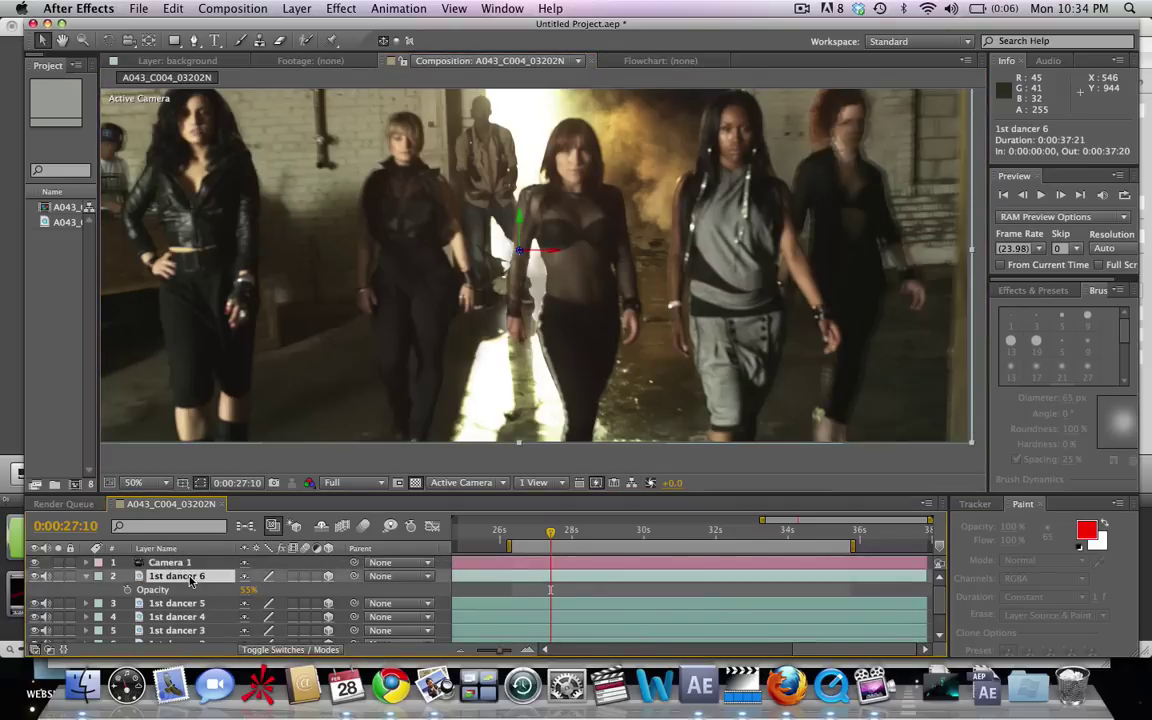
pyautogui.press('Delete')
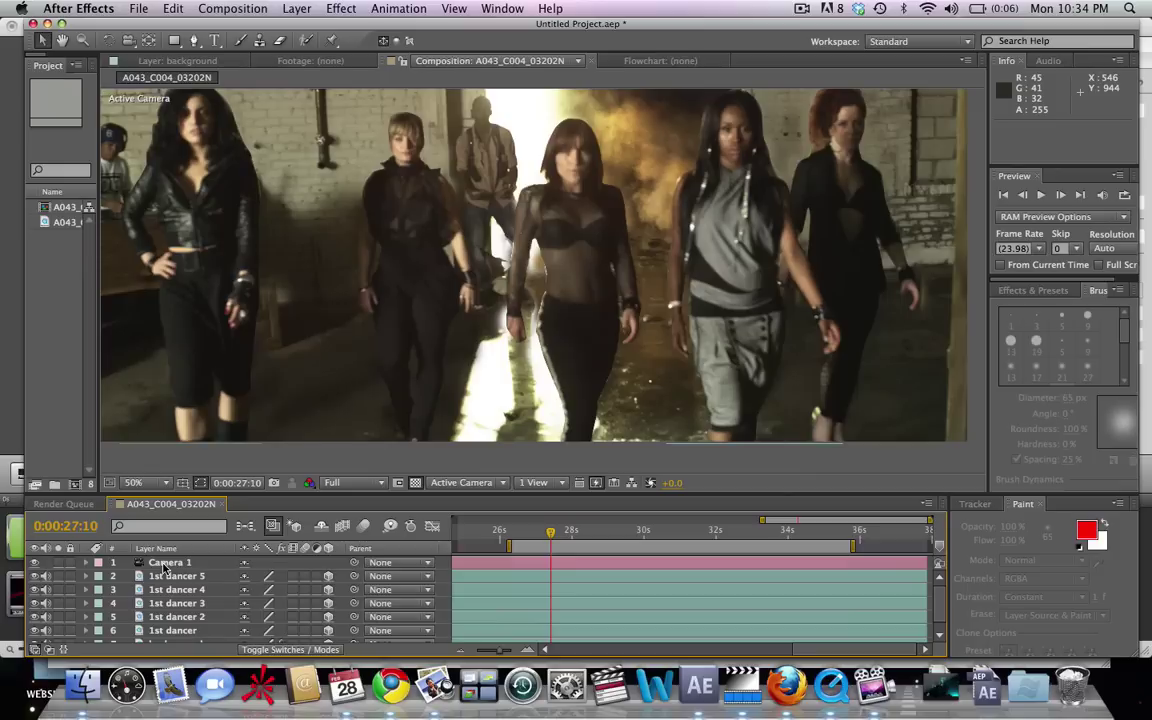
# - Try moving Camera 1 with the Track Z Camera tool to test the depth between the layers
pyautogui.click(165, 564)
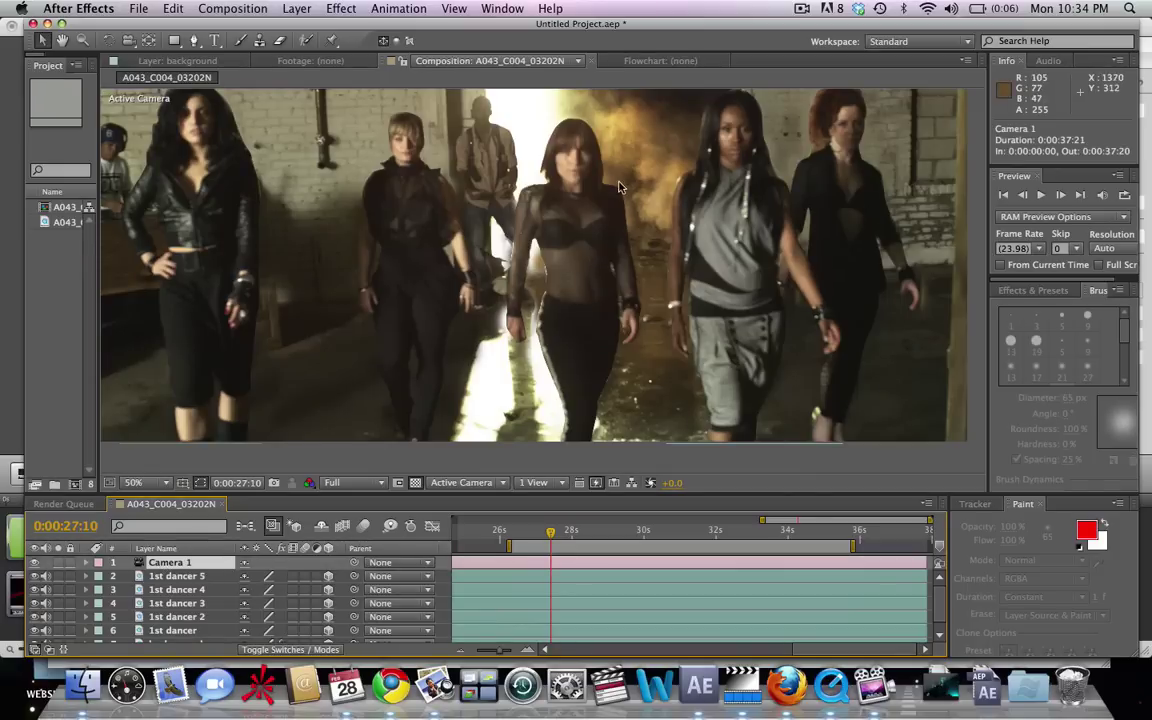
pyautogui.scroll(-2, 632, 114)
pyautogui.scroll(1, 632, 114)
pyautogui.press('.')
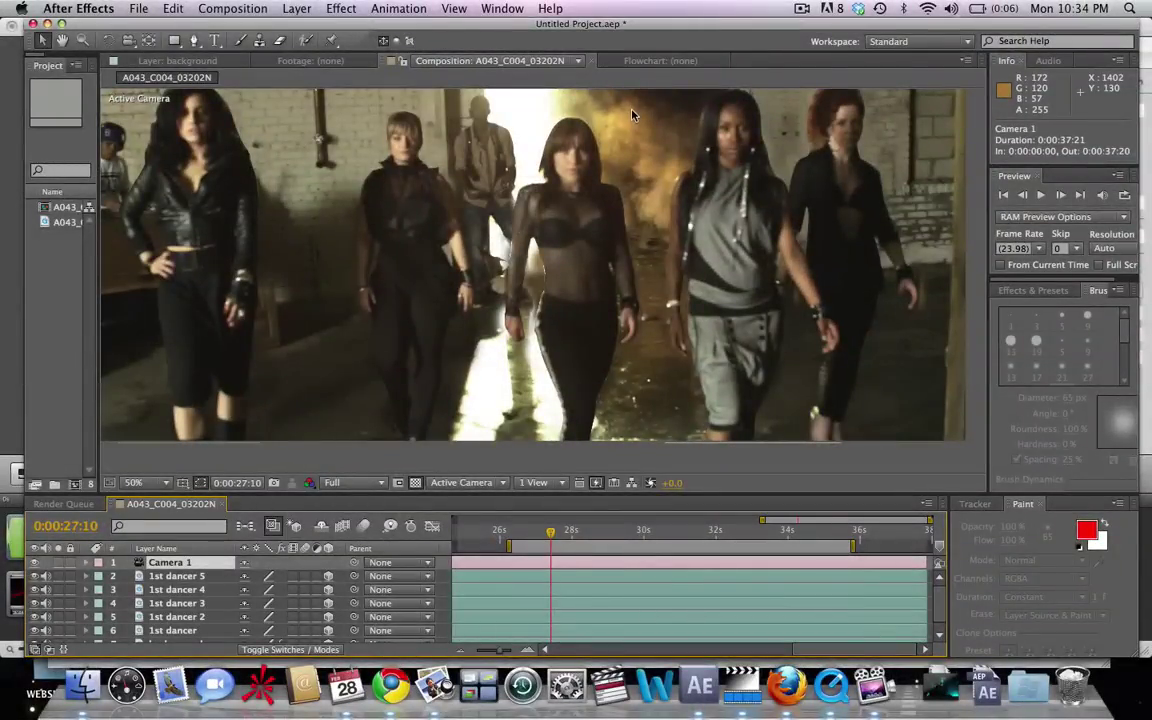
pyautogui.press('c')
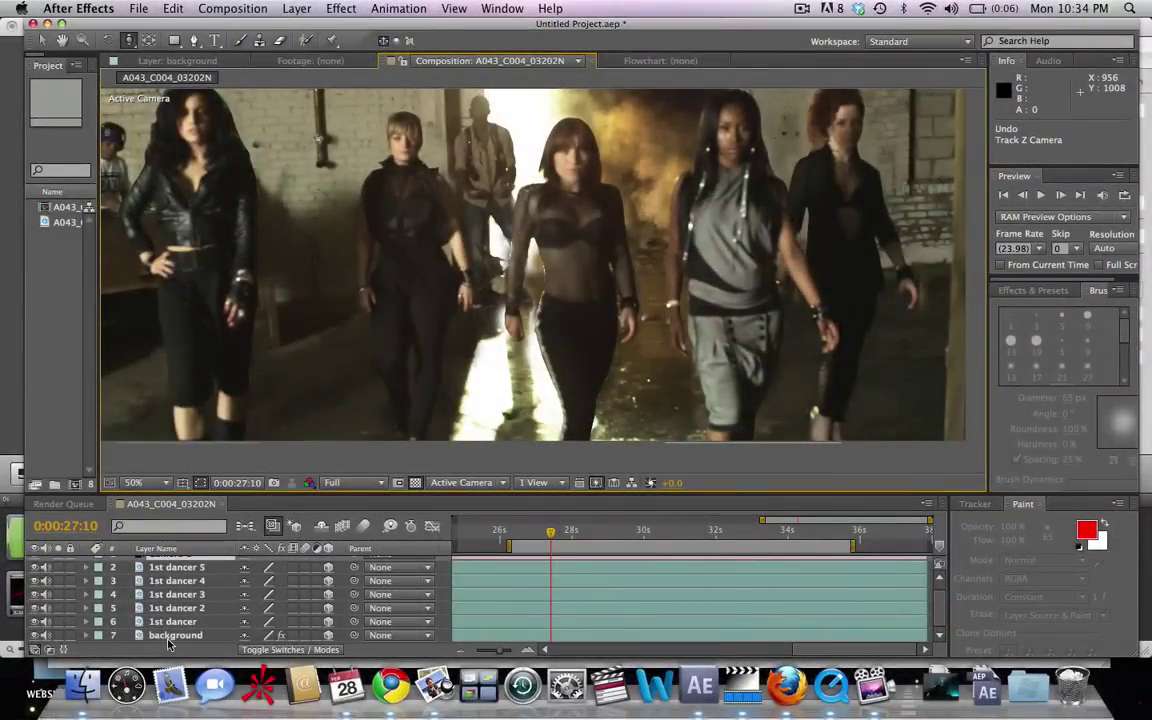
# - Restore the 2 Views - Horizontal layout and push the background layer farther back along Z in the Top view
pyautogui.click(172, 636)
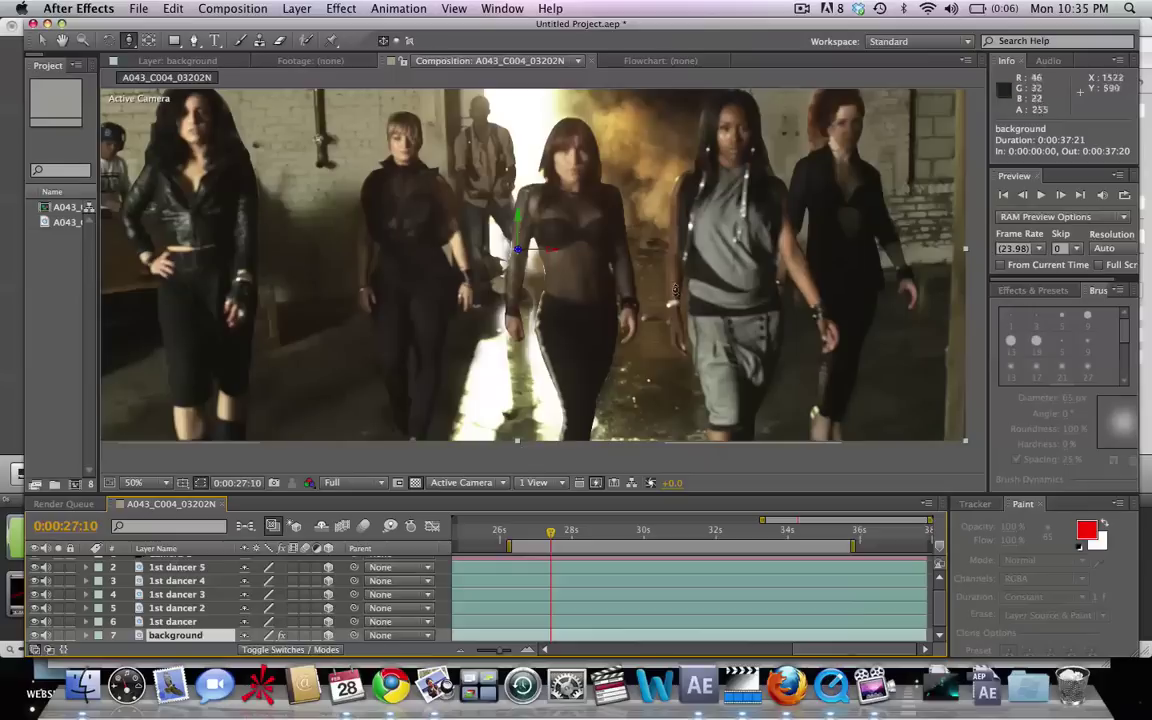
pyautogui.press('v')
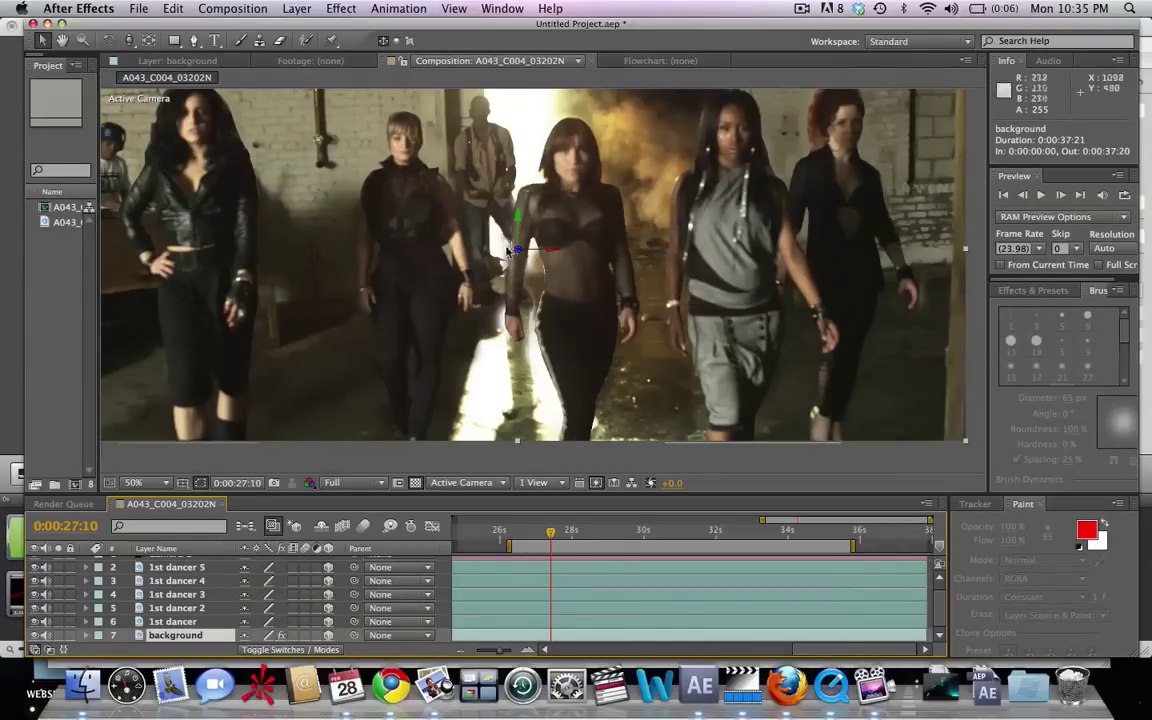
pyautogui.click(559, 487)
pyautogui.click(565, 509)
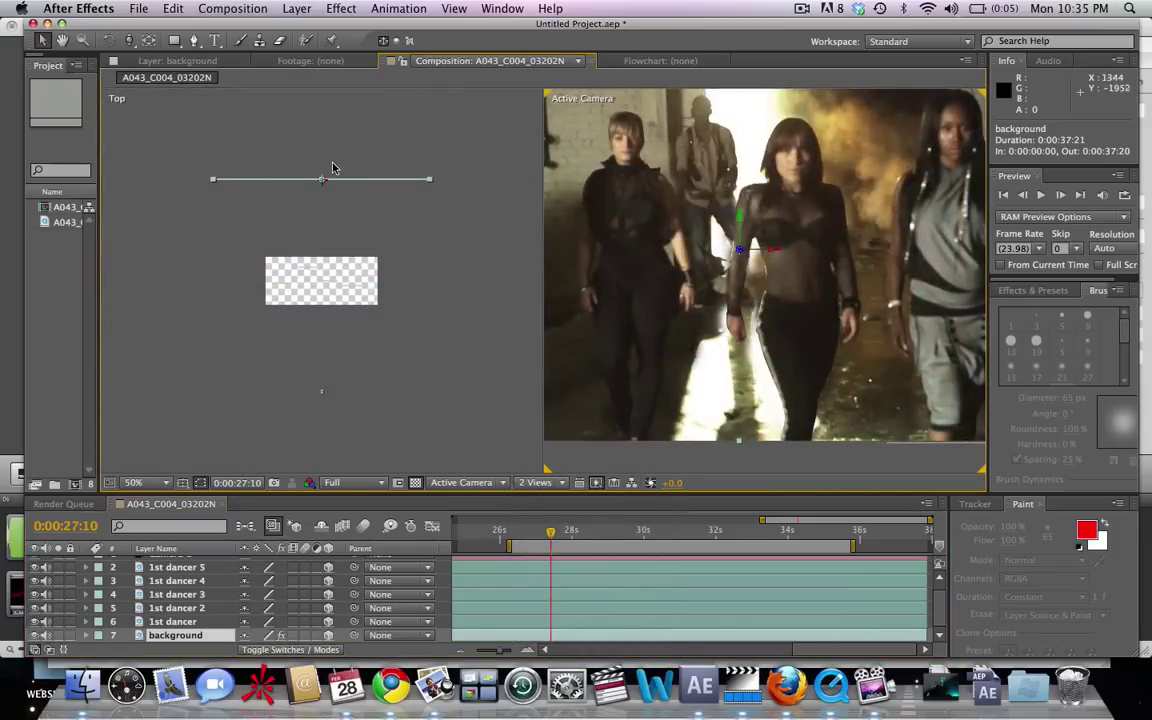
pyautogui.moveTo(323, 185); pyautogui.dragTo(330, 124)
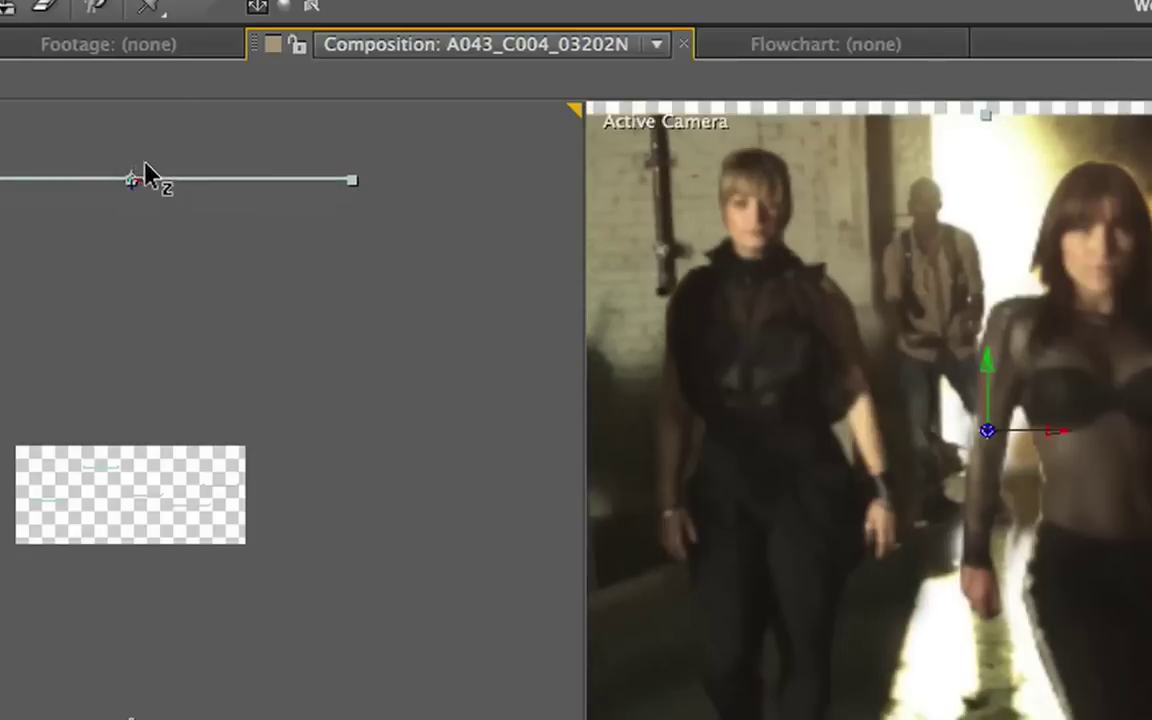
pyautogui.moveTo(145, 167); pyautogui.dragTo(157, 130)
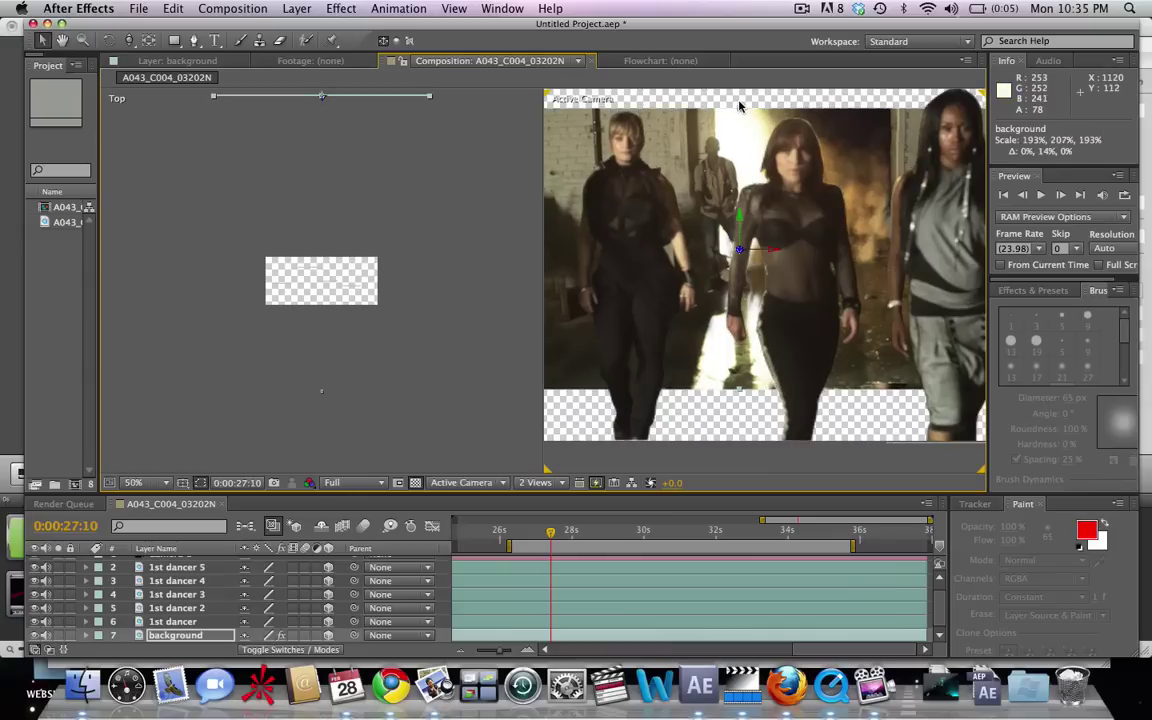
# - Scale the background layer up to 271% so it fills the camera frame, and return to the single-view layout
pyautogui.moveTo(740, 106); pyautogui.dragTo(738, 61)
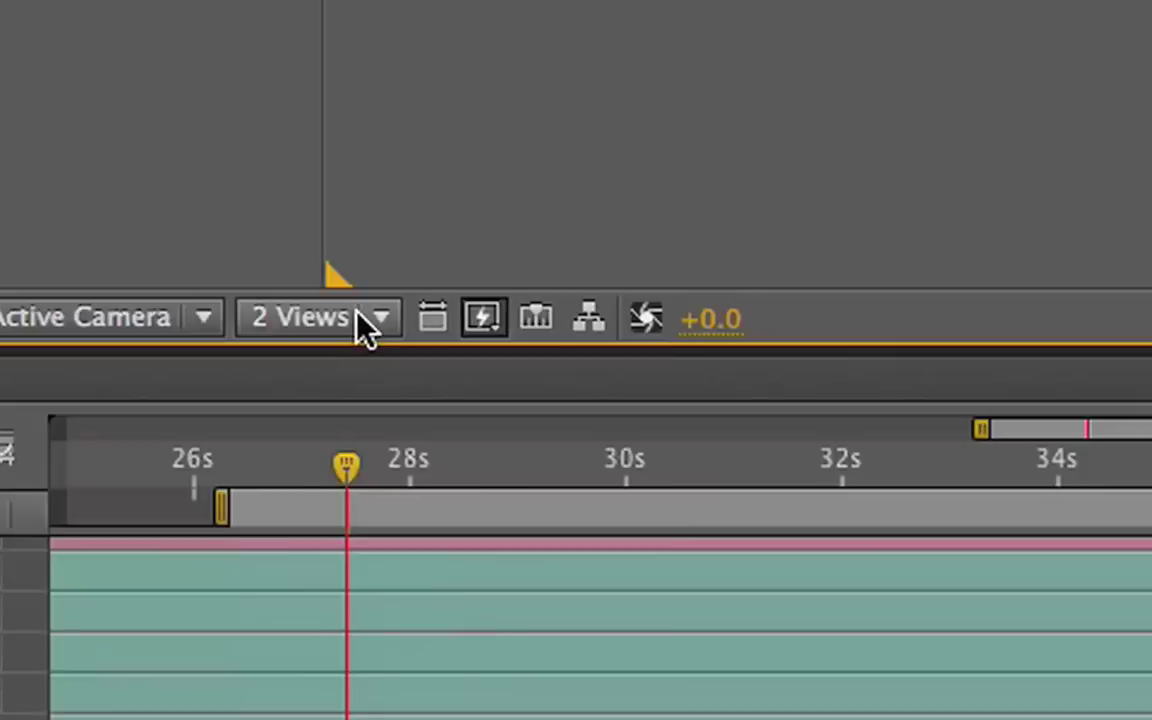
pyautogui.click(559, 482)
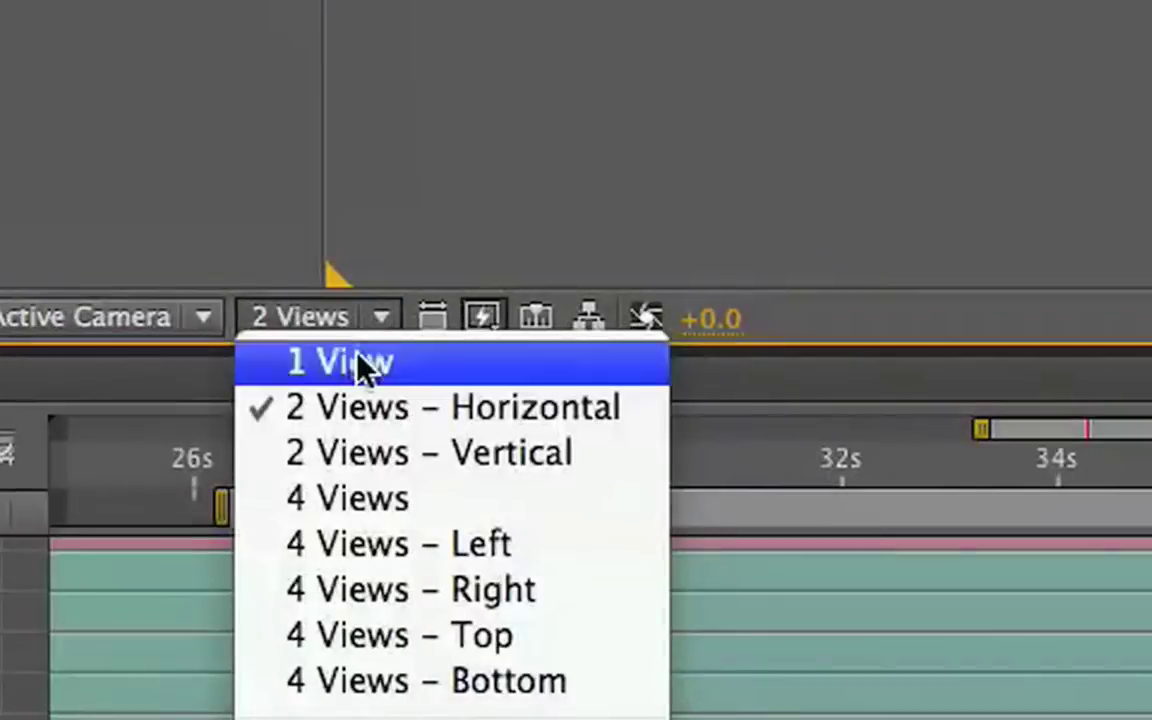
pyautogui.click(558, 494)
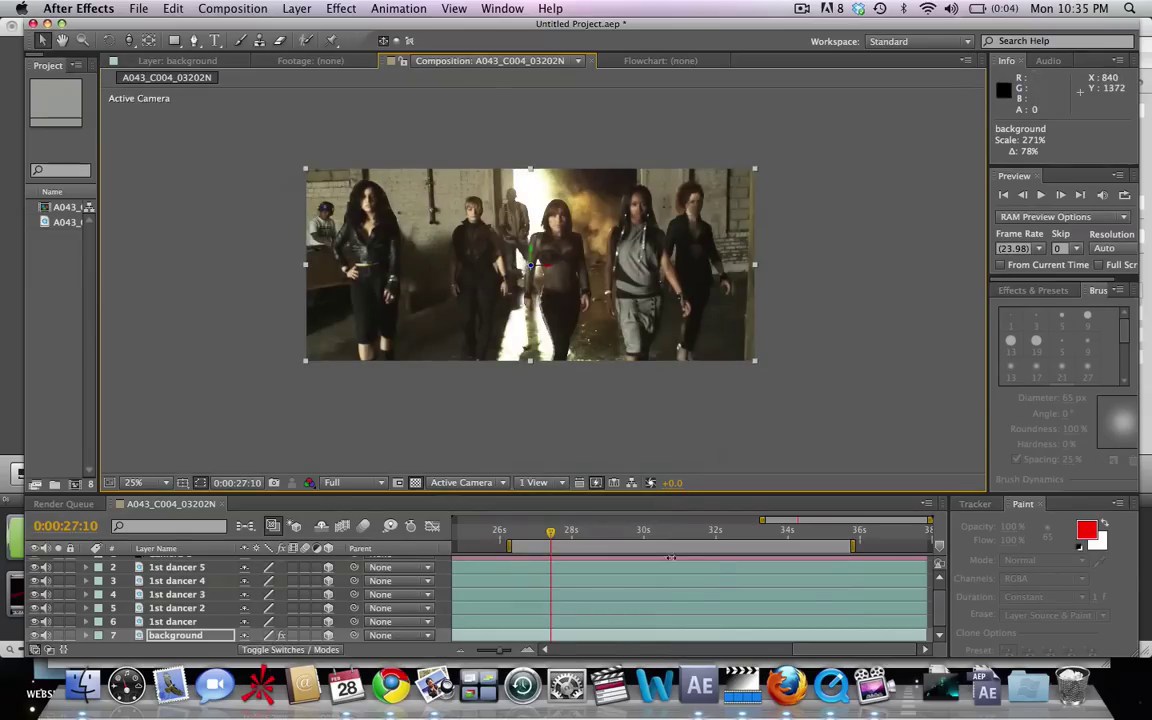
# - Reveal Camera 1's transform properties and set its first Position keyframe at 0:00:27:10
pyautogui.moveTo(761, 520)
pyautogui.mouseDown()
pyautogui.moveTo(732, 520)
pyautogui.moveTo(778, 521)
pyautogui.mouseUp()
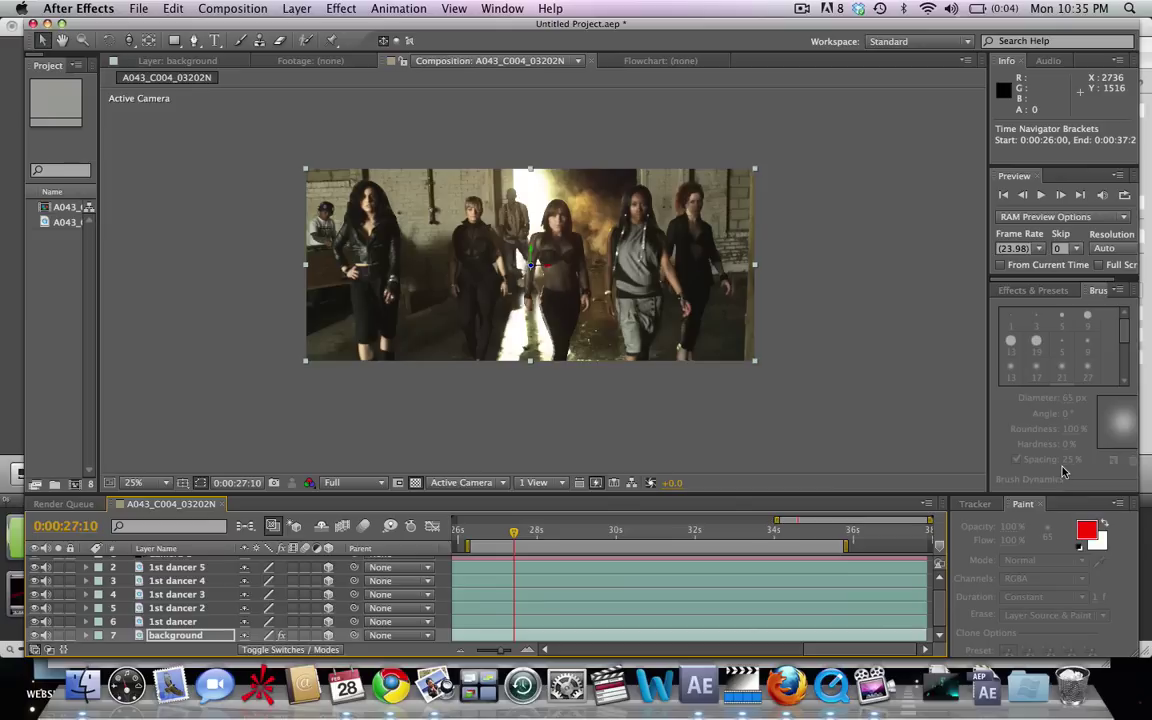
pyautogui.moveTo(929, 521); pyautogui.dragTo(888, 521)
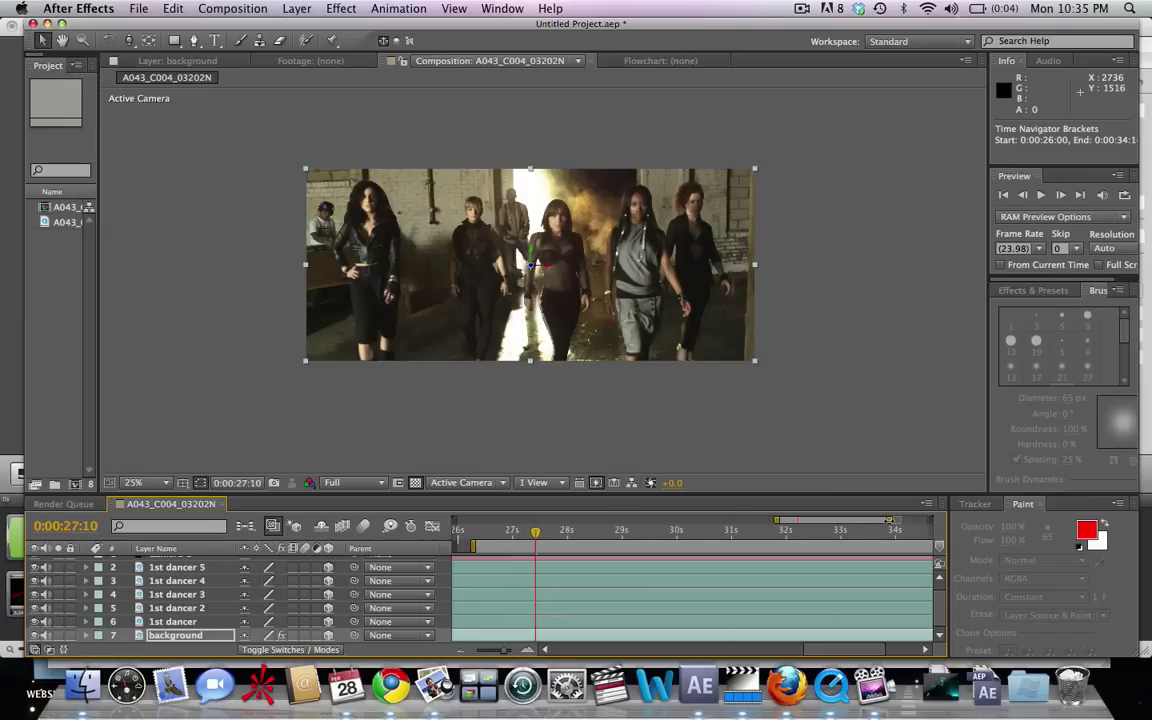
pyautogui.click(586, 647)
pyautogui.hscroll(3, 678, 620)
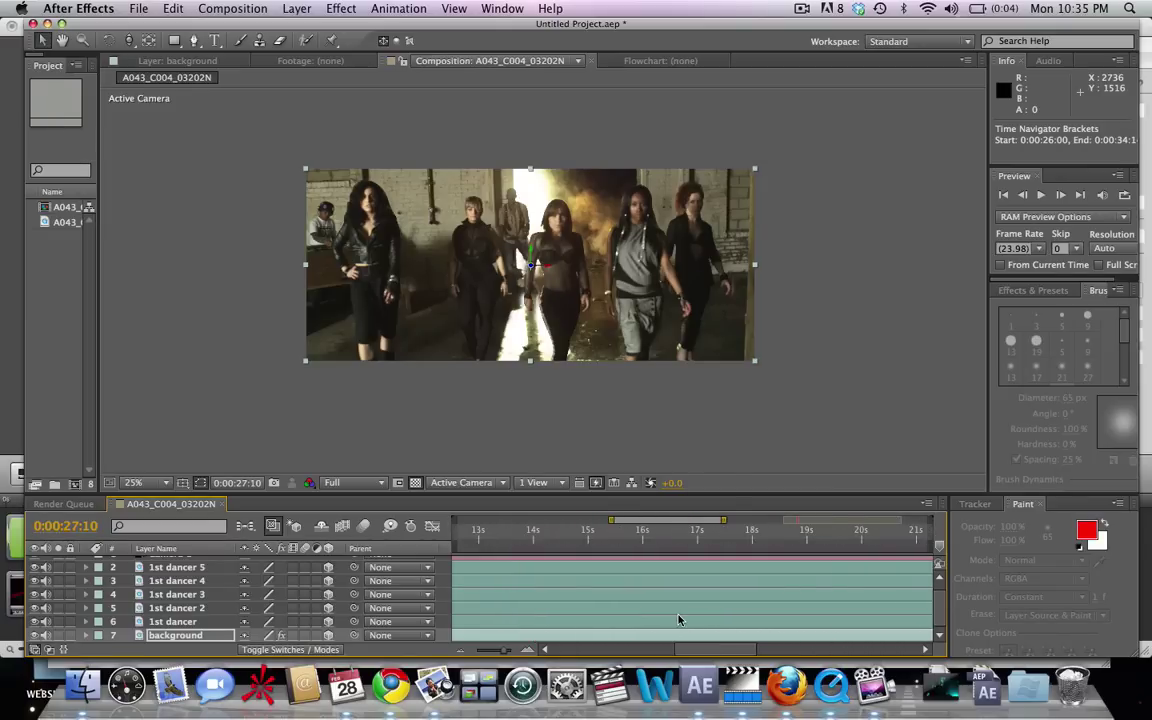
pyautogui.scroll(1, 203, 580)
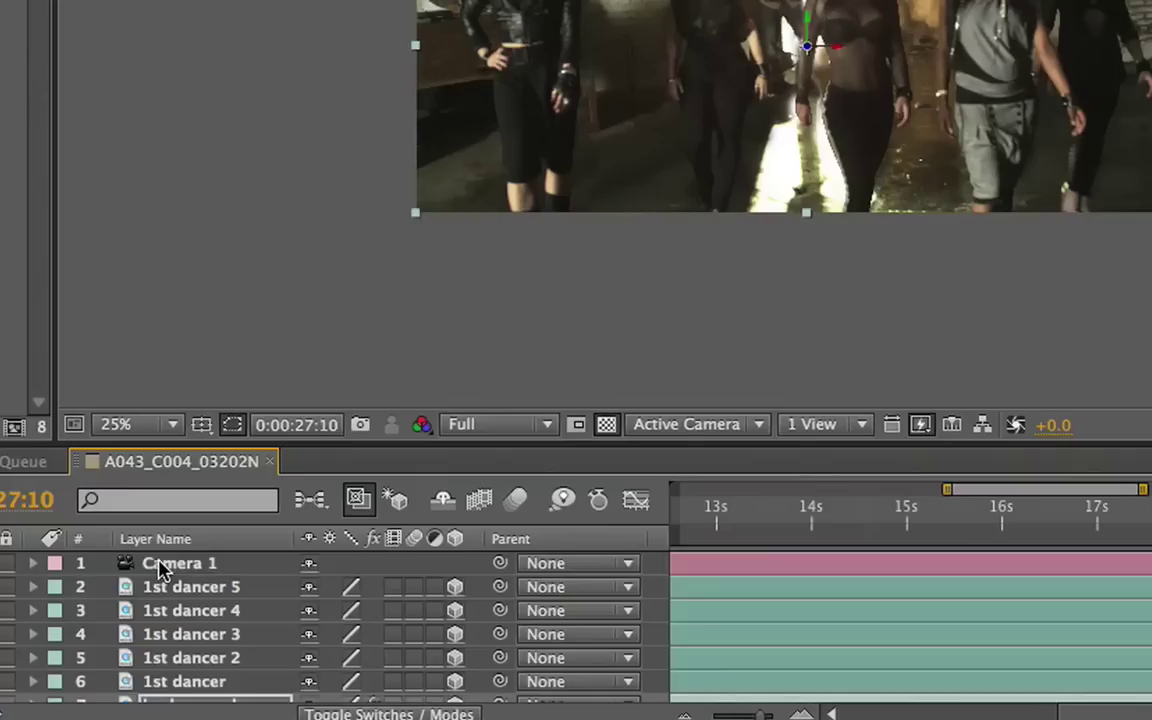
pyautogui.click(33, 563)
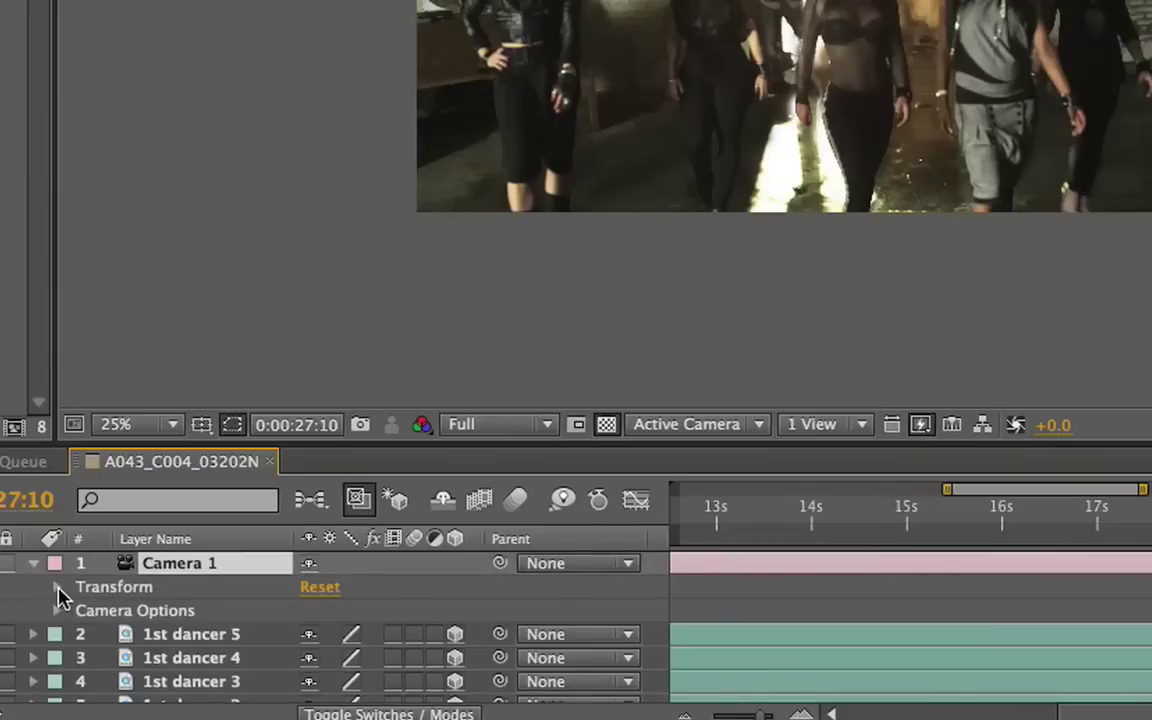
pyautogui.click(58, 590)
pyautogui.click(103, 598)
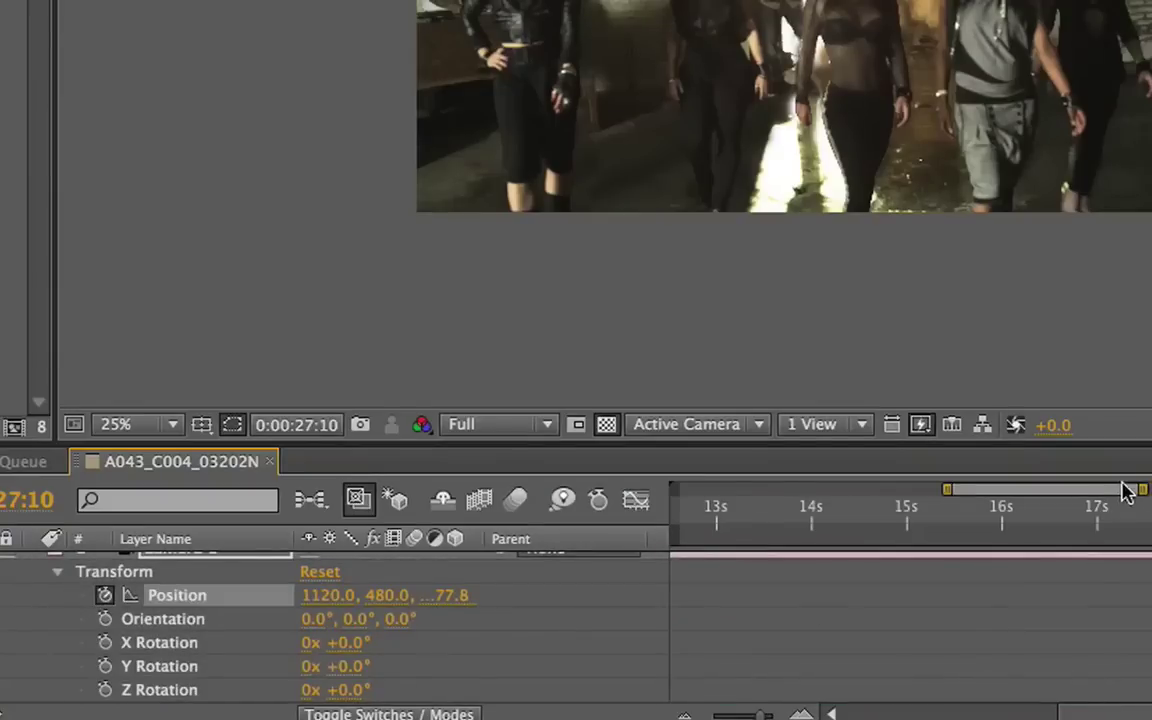
# - At 0:00:27:18, keyframe Camera 1 pushed in past the dancers toward the man in the background, at Position 852, -236, 1318.2
pyautogui.moveTo(1112, 489); pyautogui.dragTo(1151, 489)
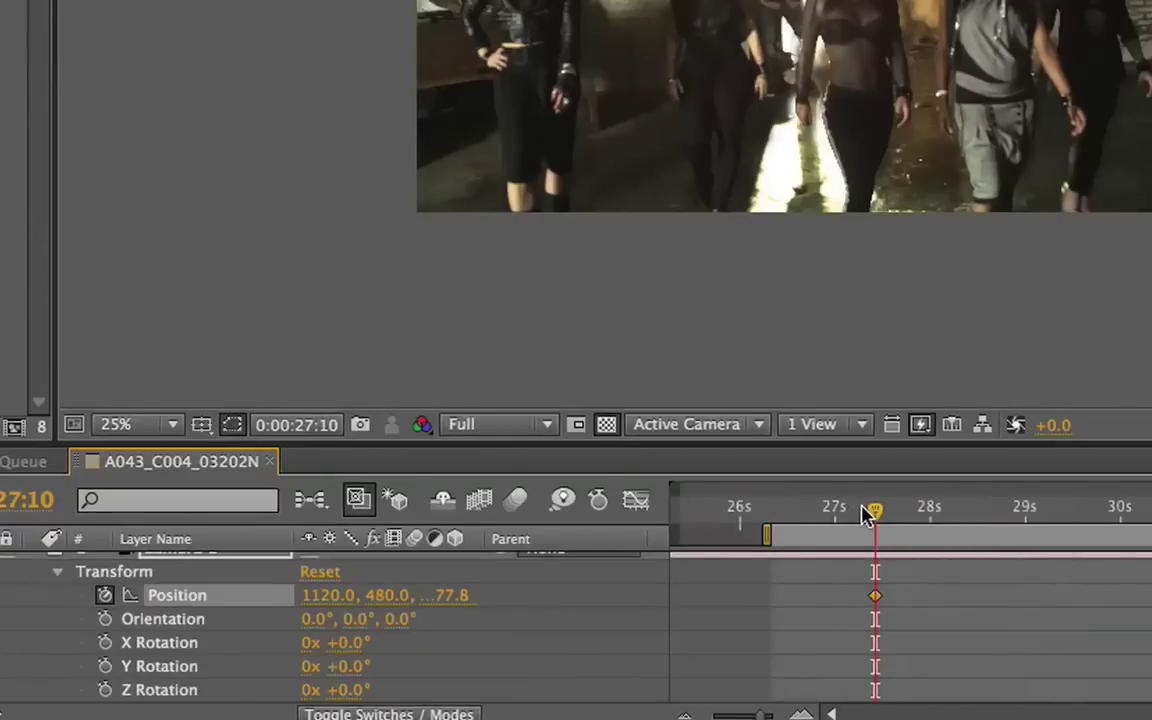
pyautogui.moveTo(1151, 489); pyautogui.dragTo(1151, 489)
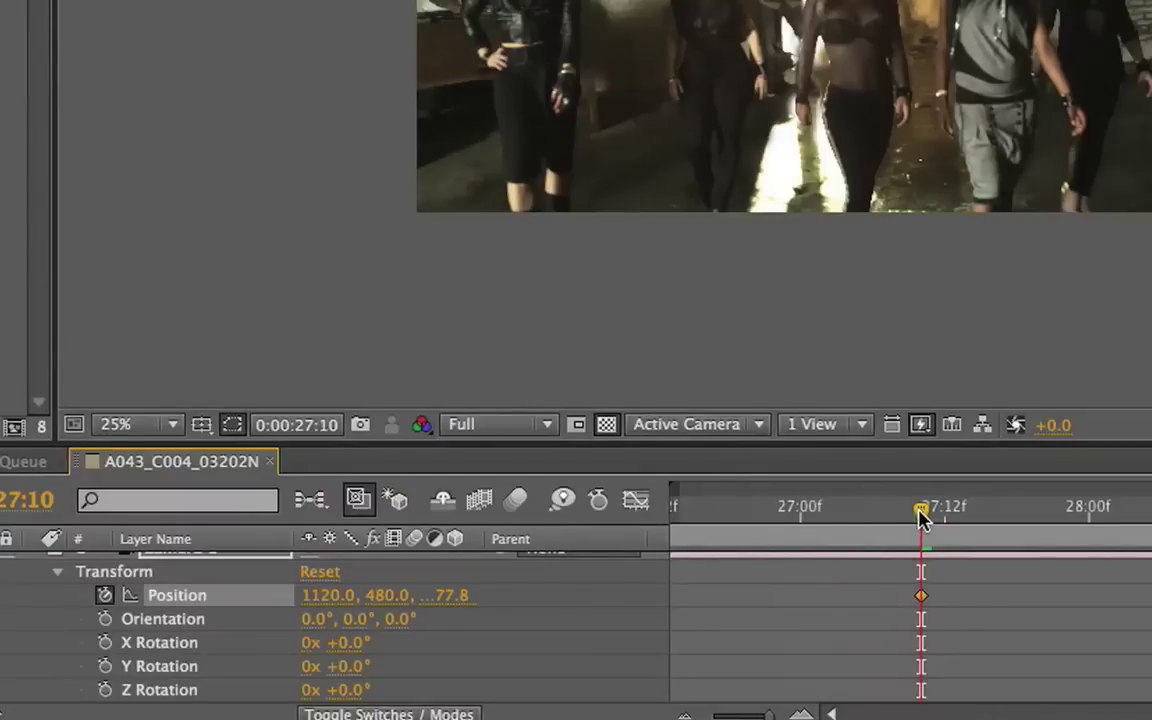
pyautogui.moveTo(921, 516); pyautogui.dragTo(1017, 528)
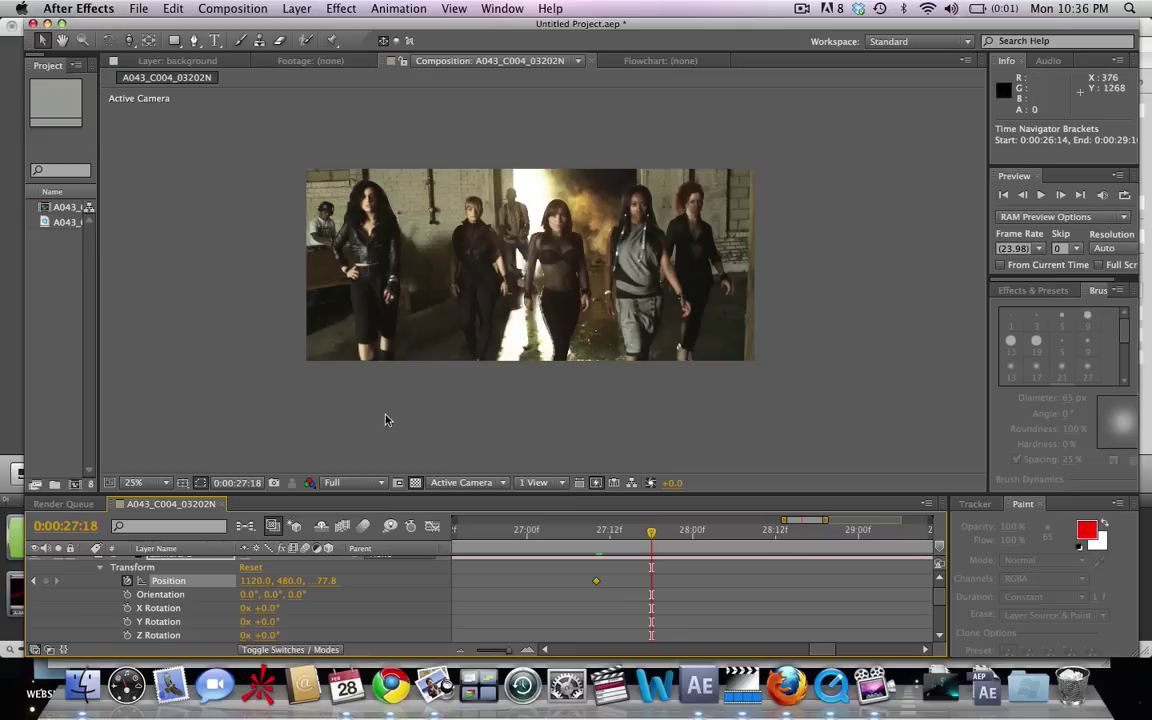
pyautogui.moveTo(510, 265); pyautogui.dragTo(591, 4)
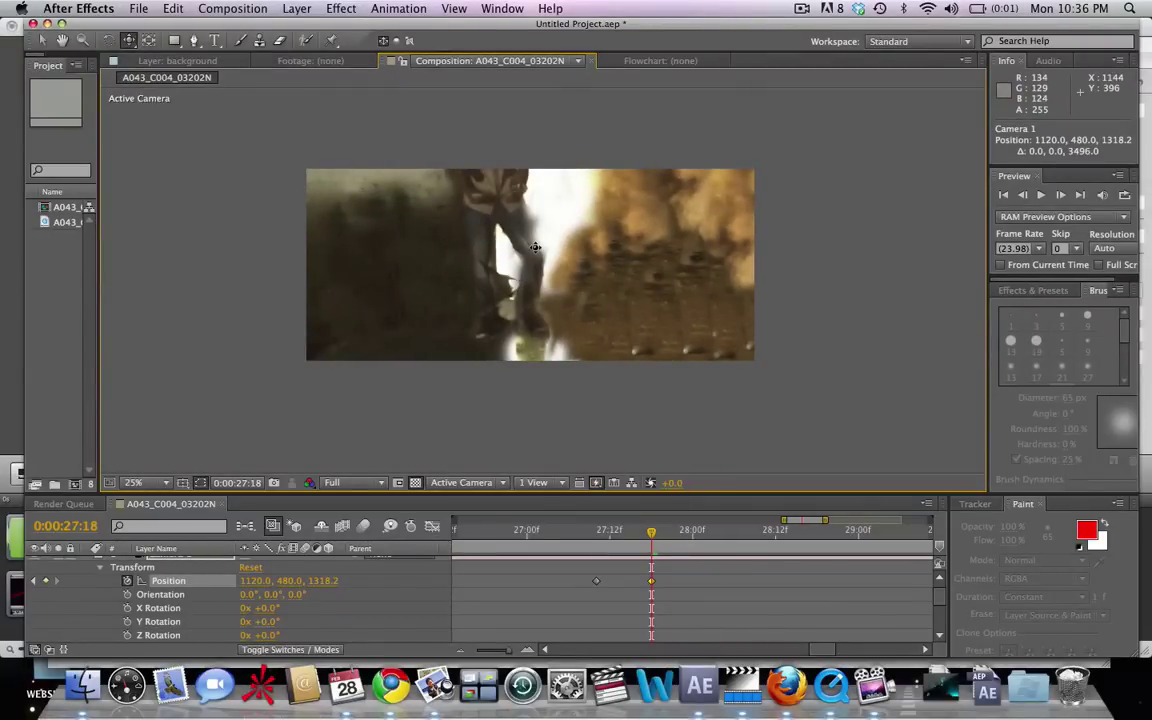
pyautogui.moveTo(525, 221); pyautogui.dragTo(612, 400)
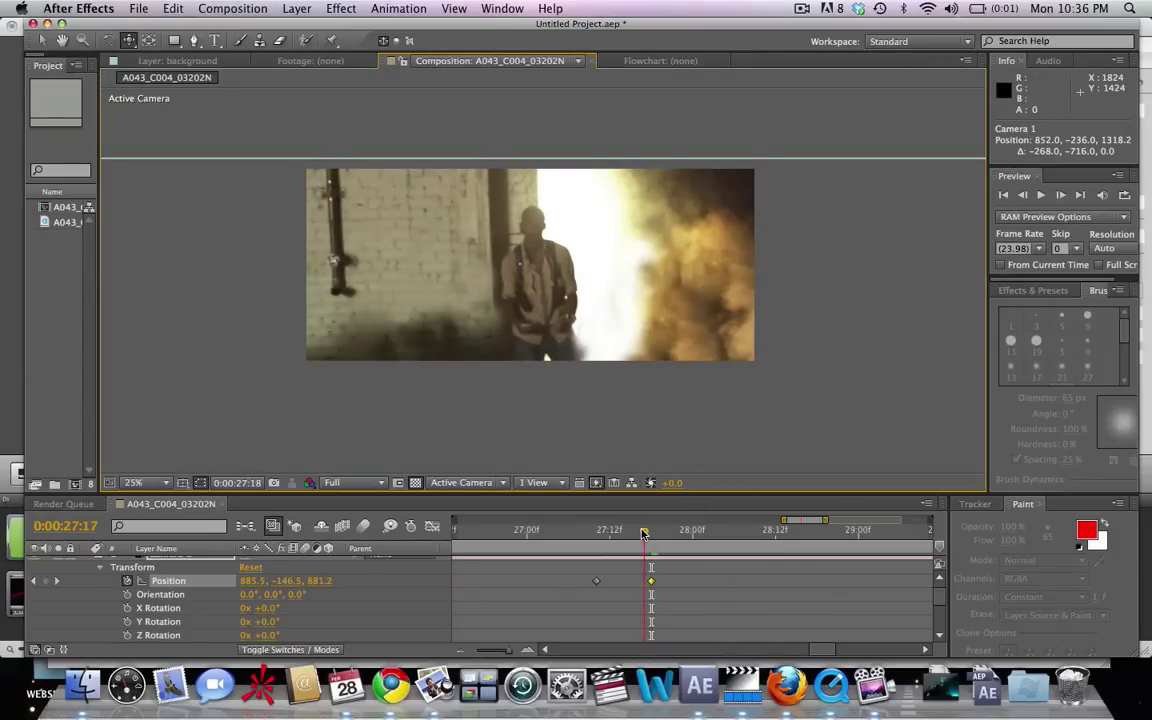
# - Scrub back through the camera move to 0:00:27:10 and set the work area to start at 0:00:26:21
pyautogui.moveTo(644, 533); pyautogui.dragTo(597, 544)
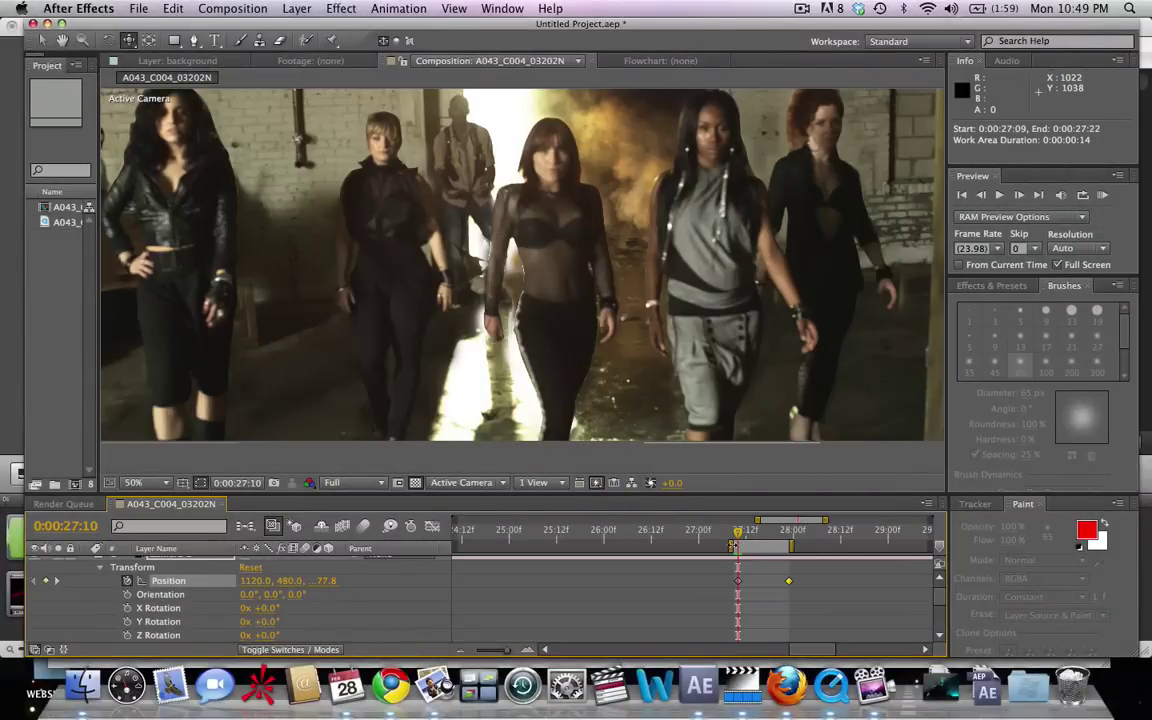
pyautogui.moveTo(731, 546); pyautogui.dragTo(686, 543)
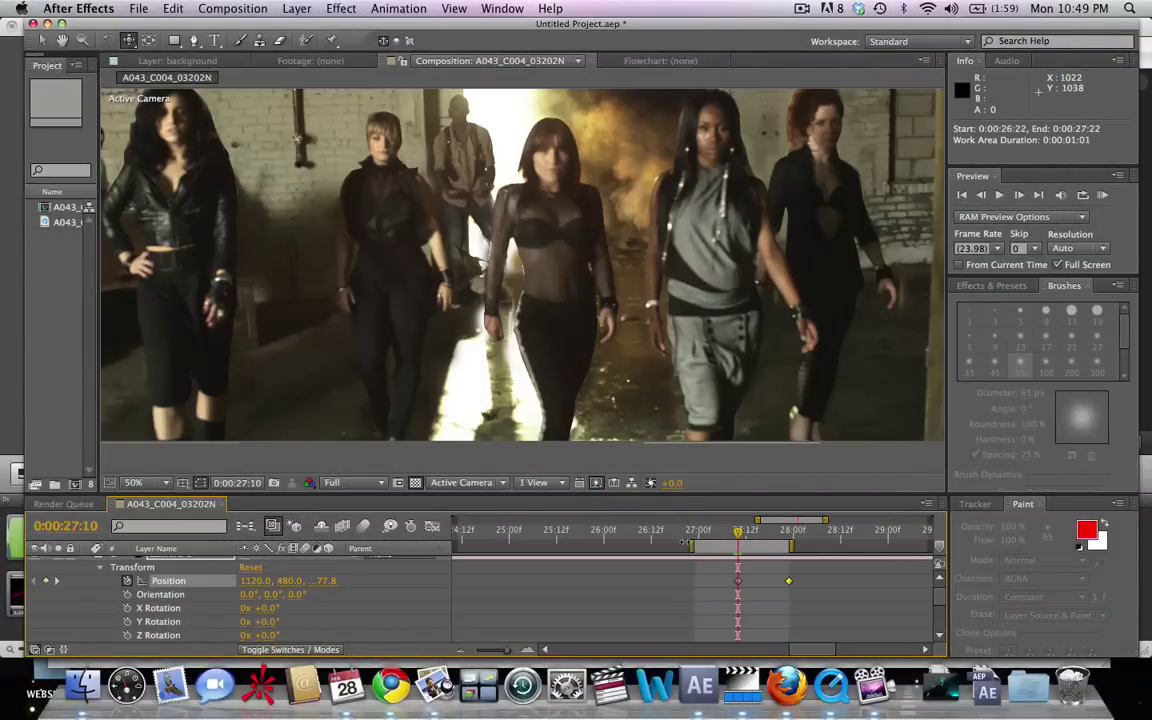
# - Turn on motion blur for all five dancer layers and the background layer, and enable it for the composition
pyautogui.scroll(1, 178, 618)
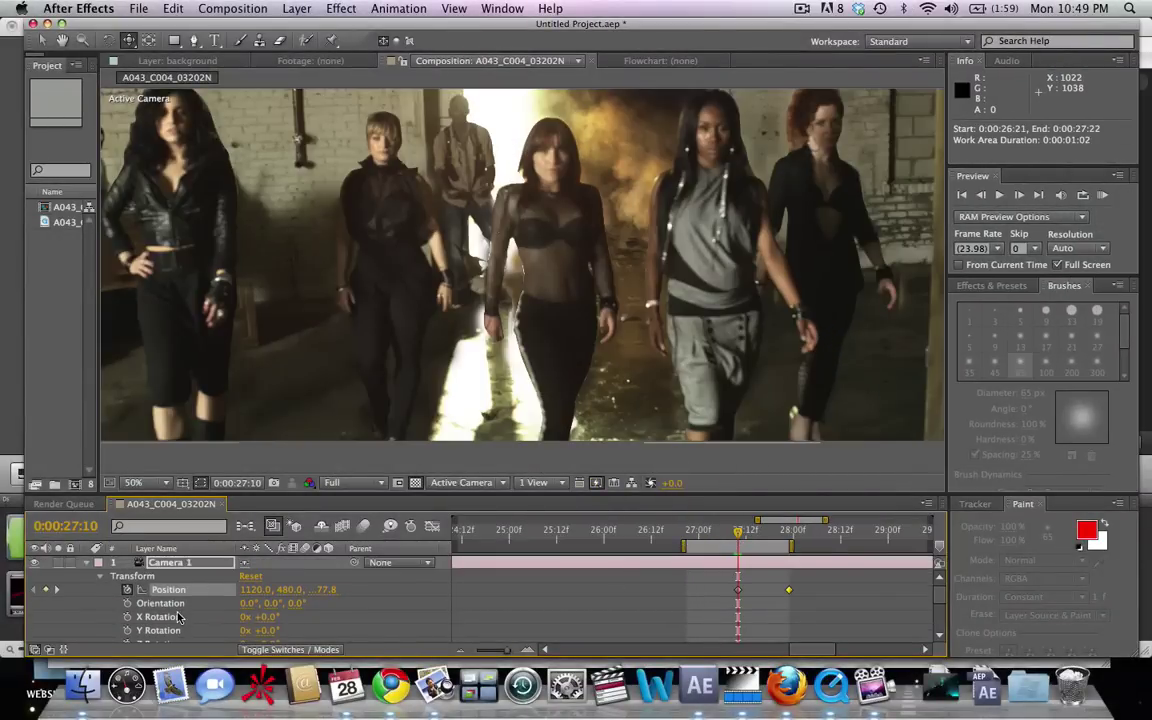
pyautogui.click(97, 563)
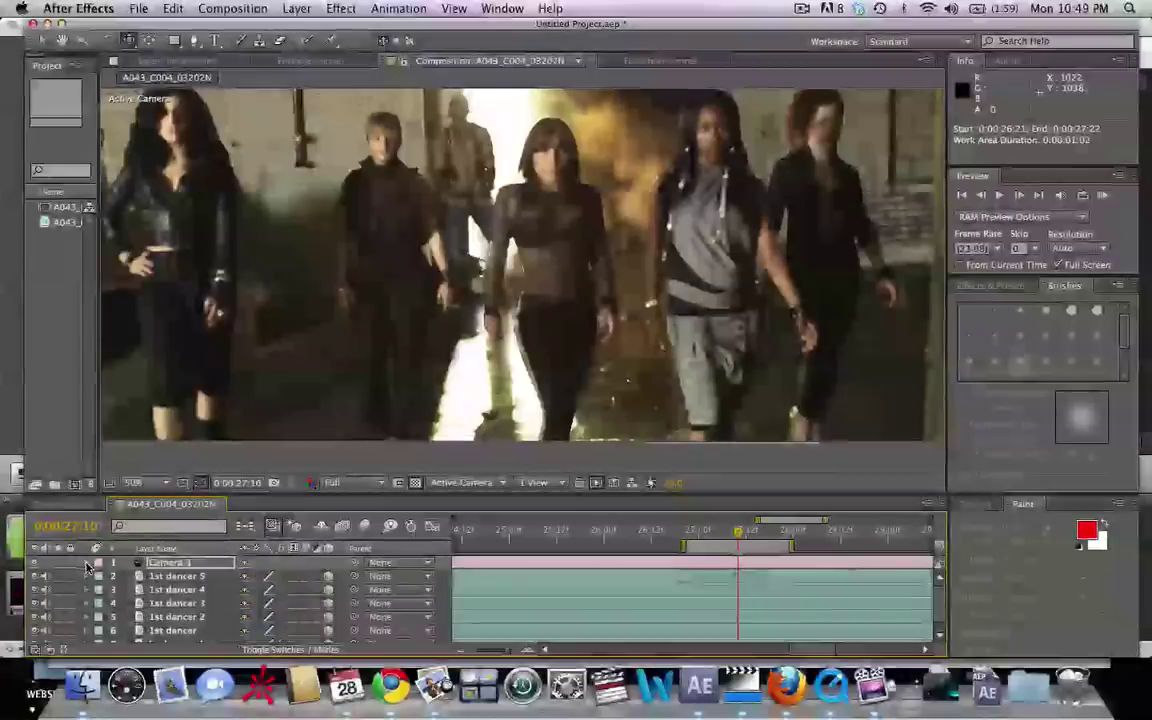
pyautogui.click(155, 580)
pyautogui.scroll(-1, 180, 615)
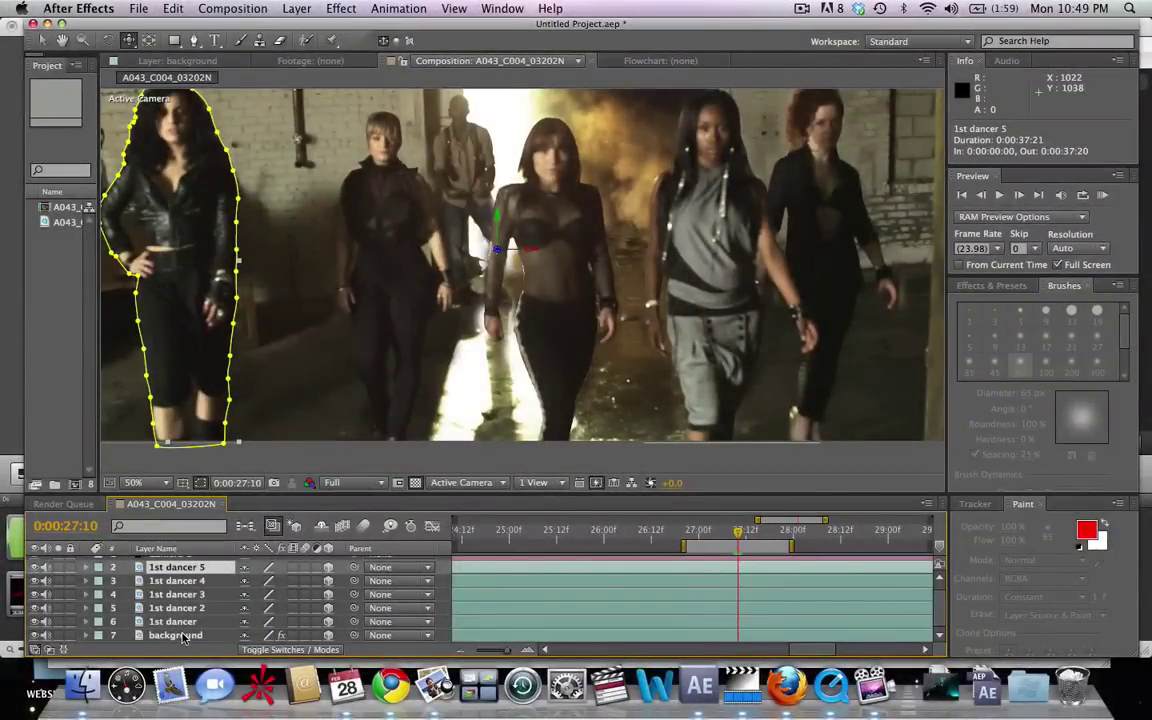
pyautogui.keyDown('shift'); pyautogui.click(183, 637); pyautogui.keyUp('shift')
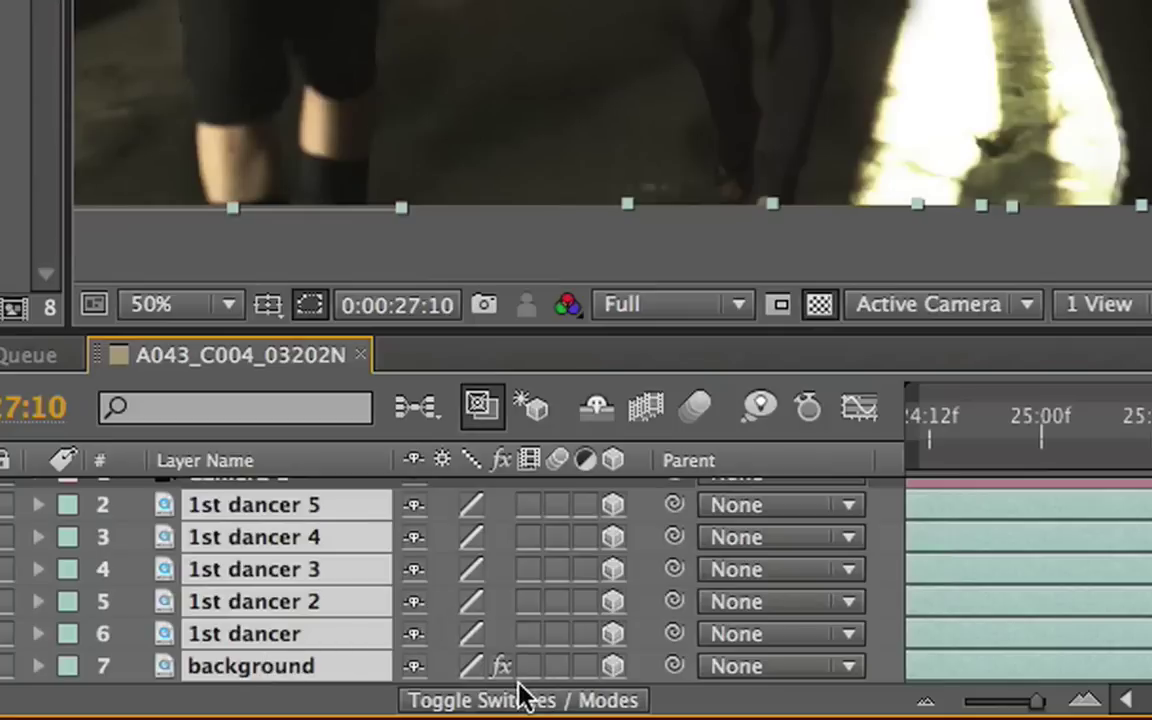
pyautogui.click(556, 666)
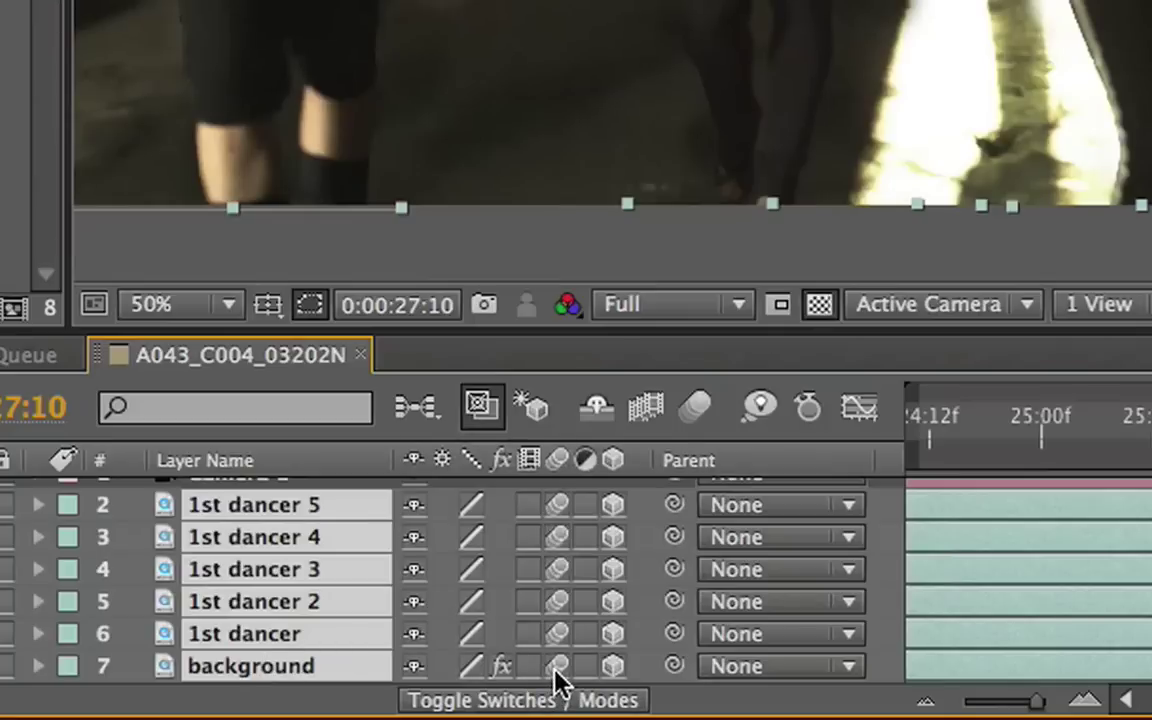
pyautogui.click(695, 407)
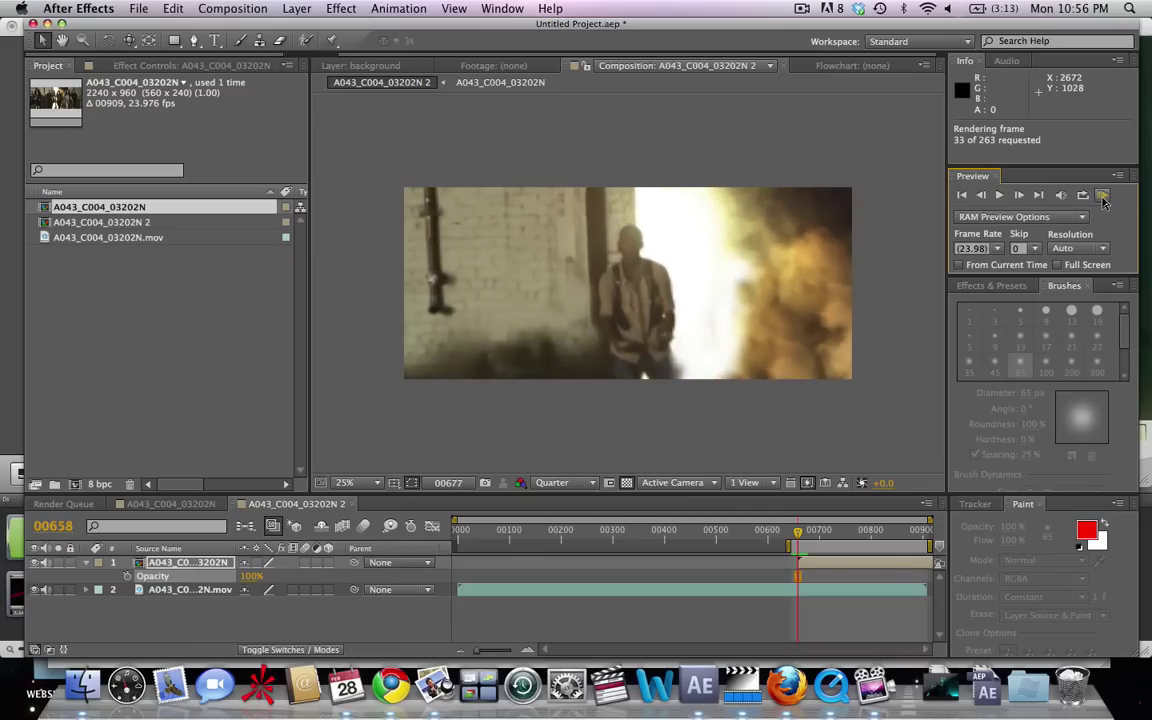
# - Play a RAM preview of the A043_C004_03202N 2 composition to check the freeze-frame camera move against the live footage
pyautogui.click(1103, 199)
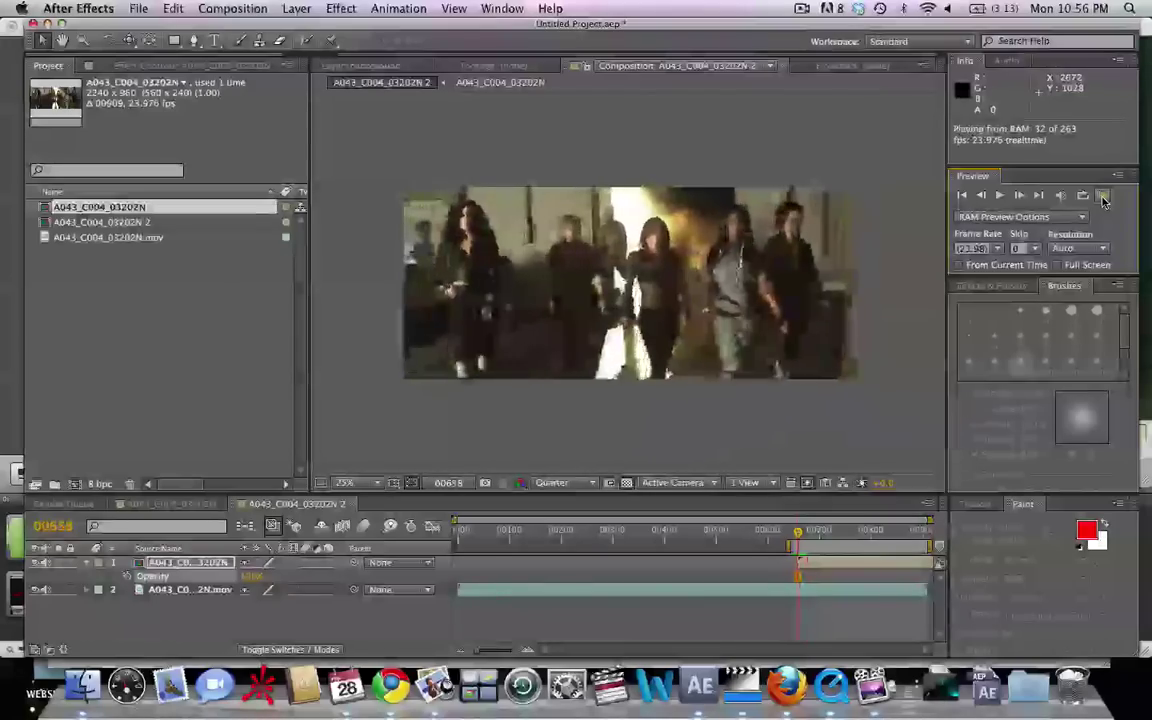